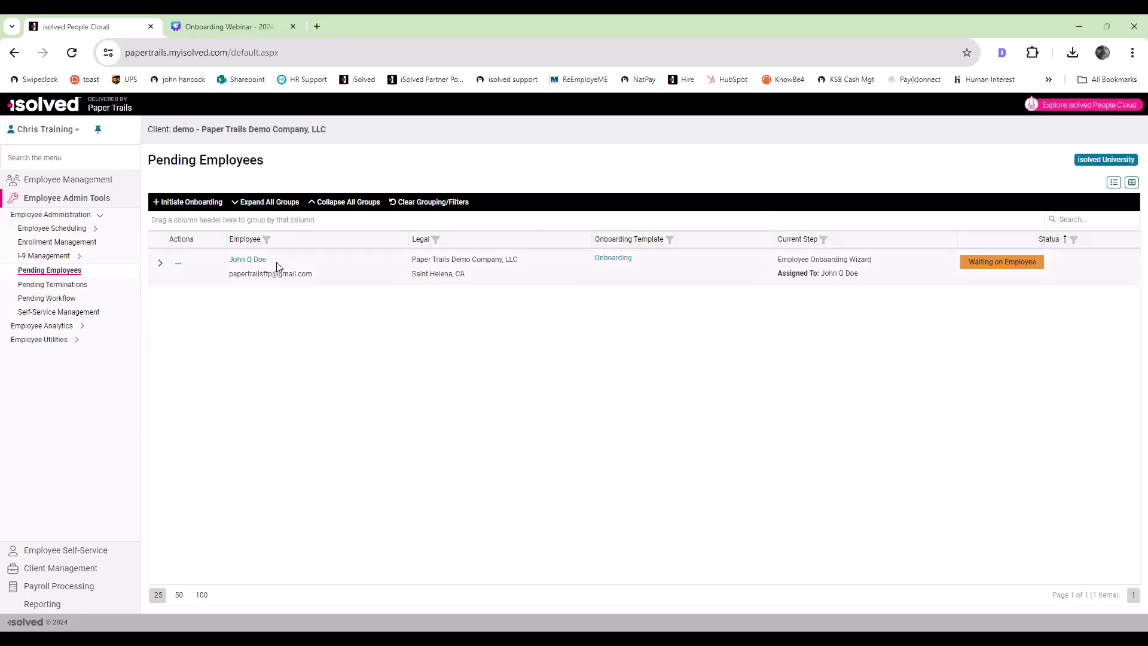
Step: Initiate a new onboarding with Paper Trails Demo Company, LLC as legal company and CA - Saint Helena, CA as work location
{"action": "left_click", "coordinate": [215, 203]}
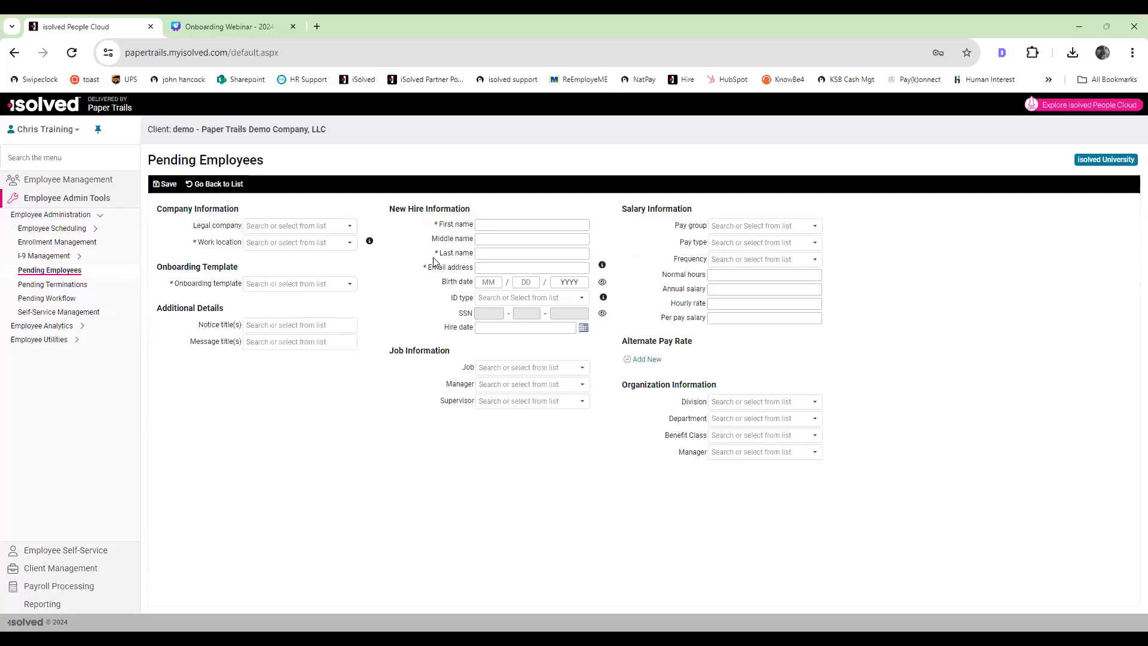
{"action": "left_click", "coordinate": [350, 226]}
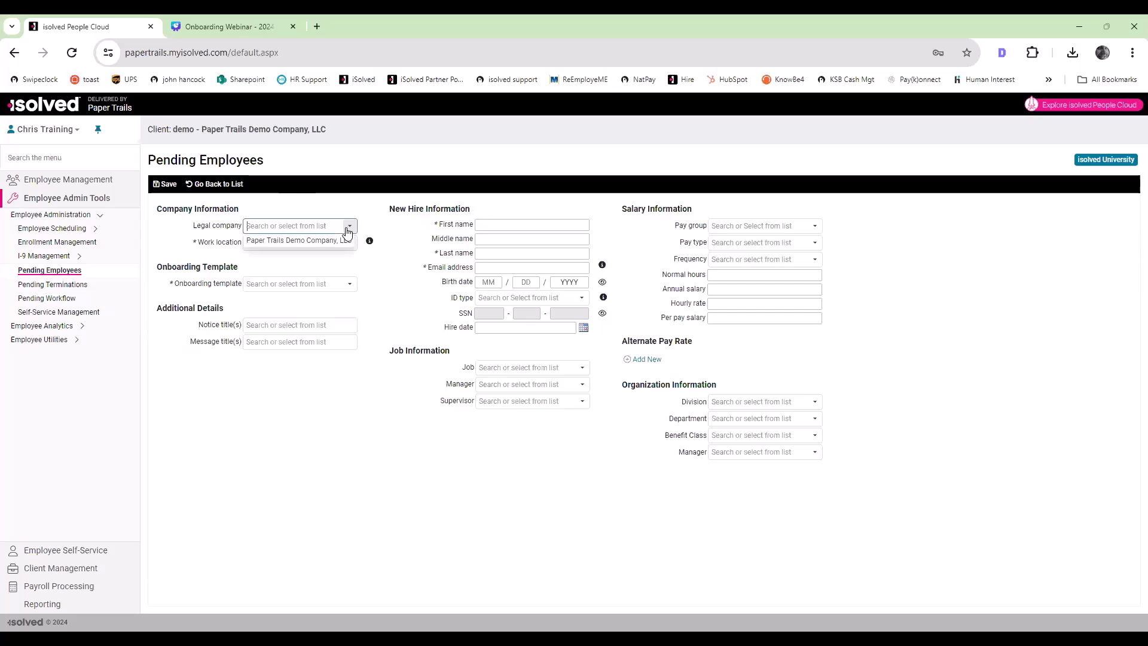
{"action": "left_click", "coordinate": [336, 241]}
{"action": "left_click", "coordinate": [350, 242]}
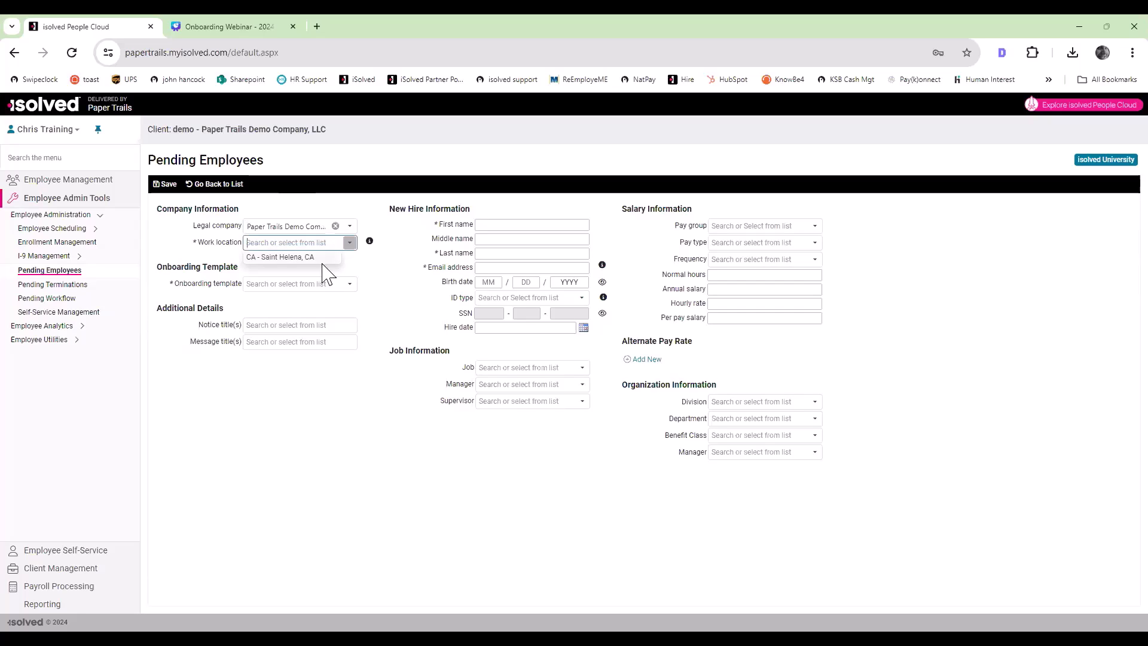
{"action": "left_click", "coordinate": [323, 257]}
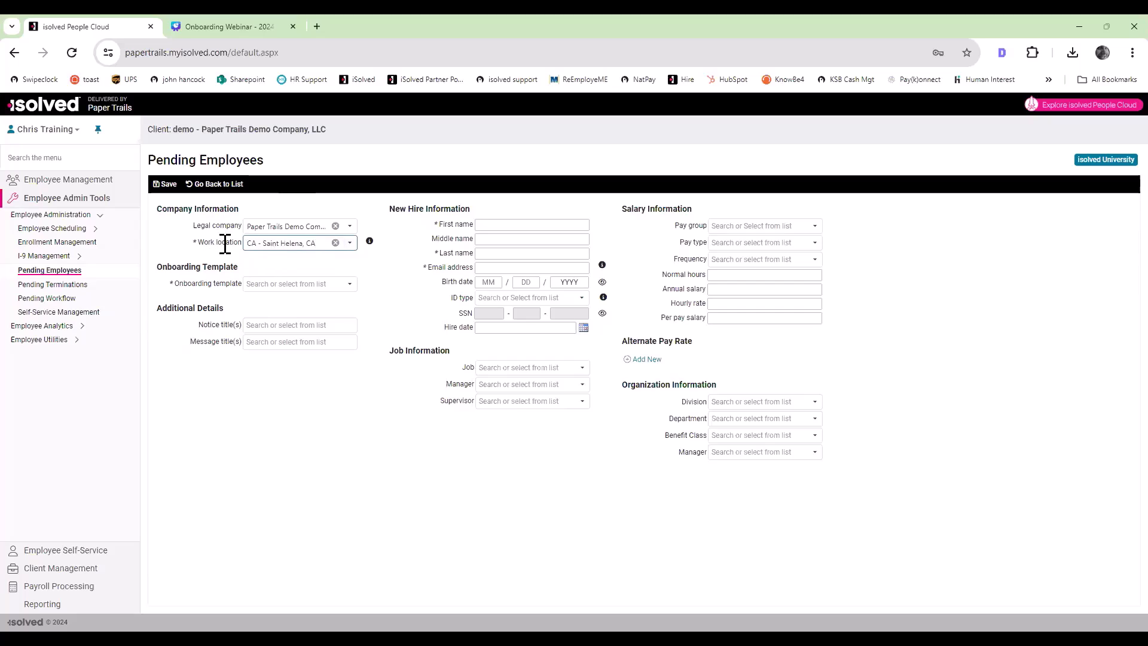
Step: Apply the Onboarding template and exclude the WOTC certification
{"action": "left_click", "coordinate": [350, 285]}
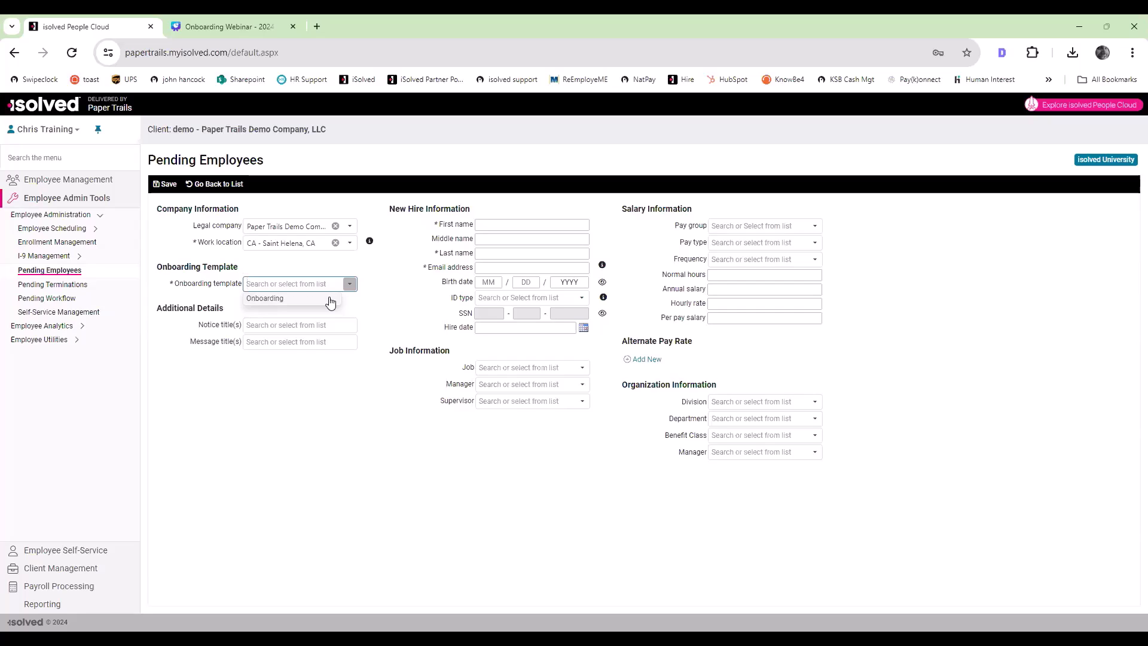
{"action": "left_click", "coordinate": [331, 299]}
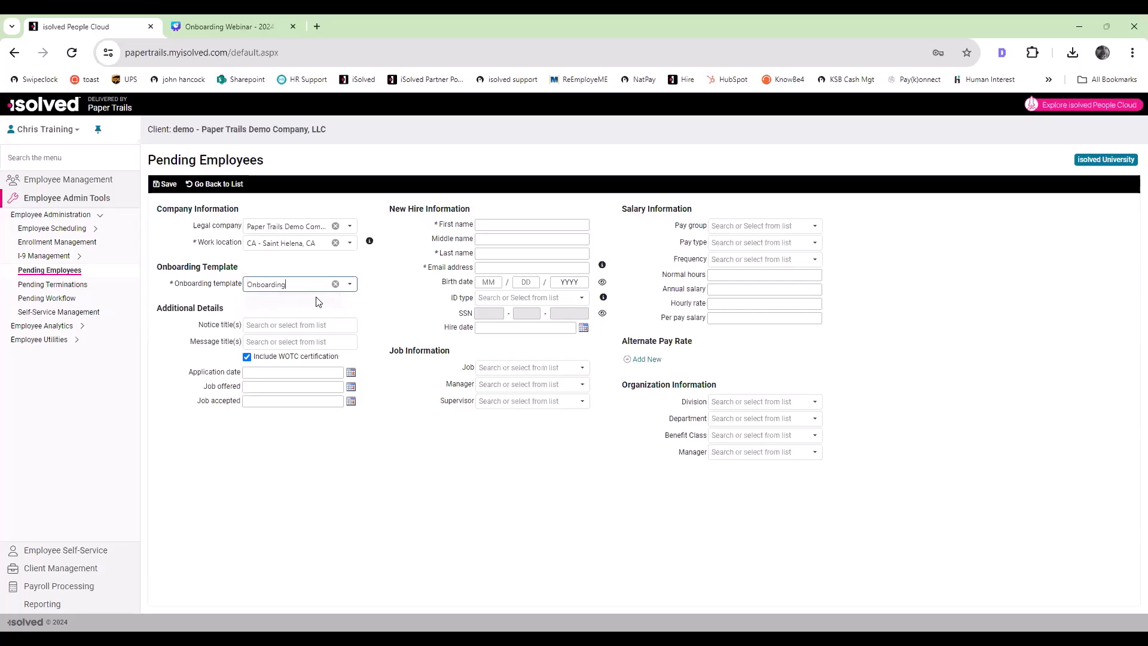
{"action": "left_click", "coordinate": [247, 358]}
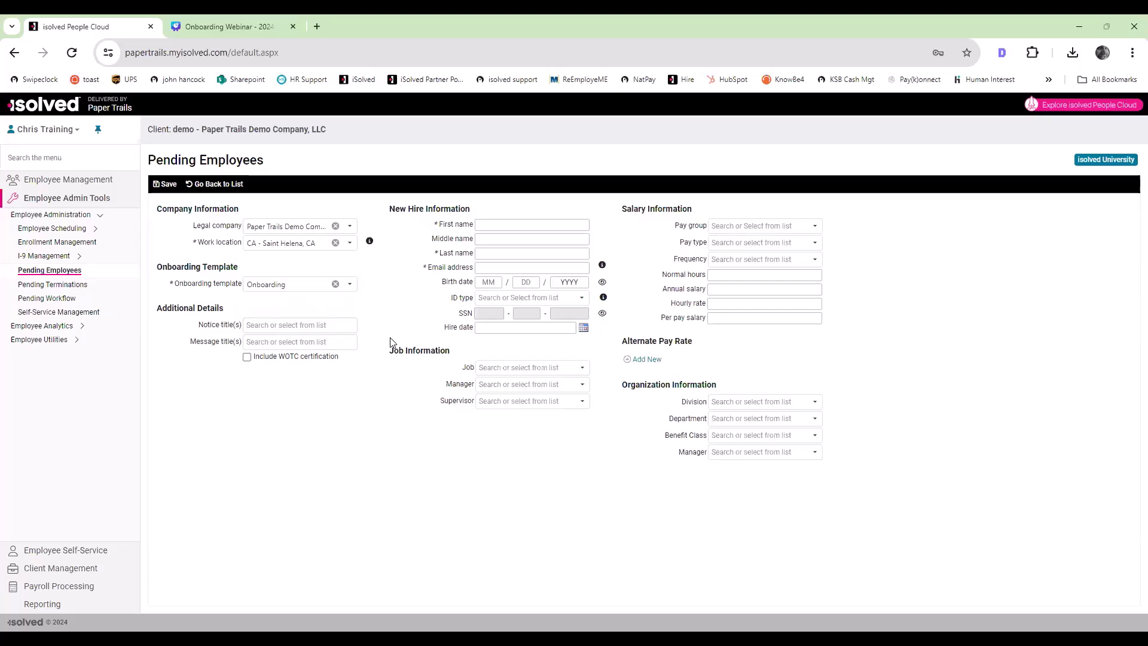
Step: Enter the new hire's first name, last name and e-mail address
{"action": "left_click", "coordinate": [499, 222]}
{"action": "type", "text": "John"}
{"action": "key", "text": "Tab"}
{"action": "key", "text": "Tab"}
{"action": "type", "text": "Smith"}
{"action": "key", "text": "Tab"}
{"action": "key", "text": "Tab"}
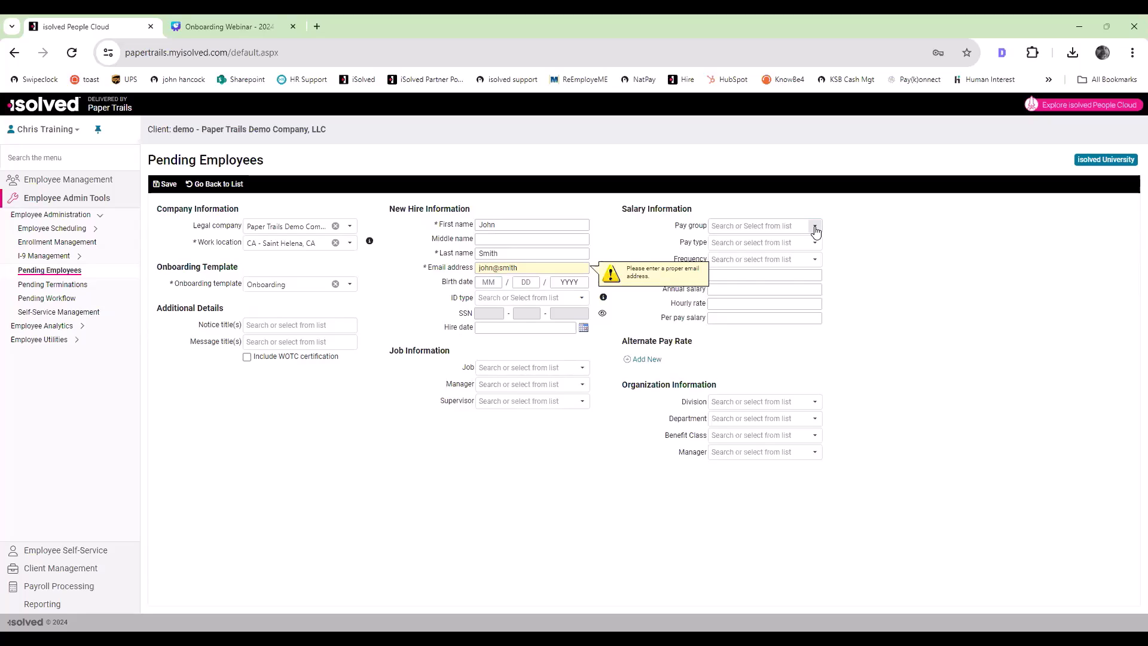
{"action": "left_click", "coordinate": [534, 270]}
{"action": "type", "text": ".com"}
Step: Set the salary information to the Bi-Weekly pay group, Hourly pay type and an hourly rate of 25
{"action": "left_click", "coordinate": [815, 227]}
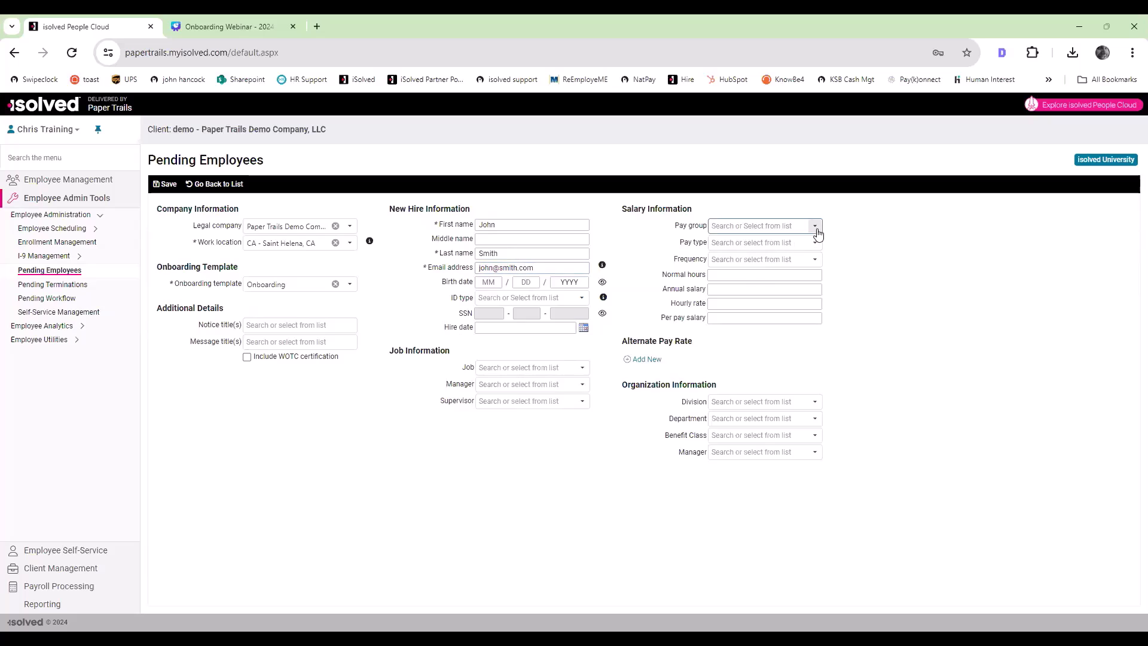
{"action": "left_click", "coordinate": [776, 242]}
{"action": "left_click", "coordinate": [815, 243]}
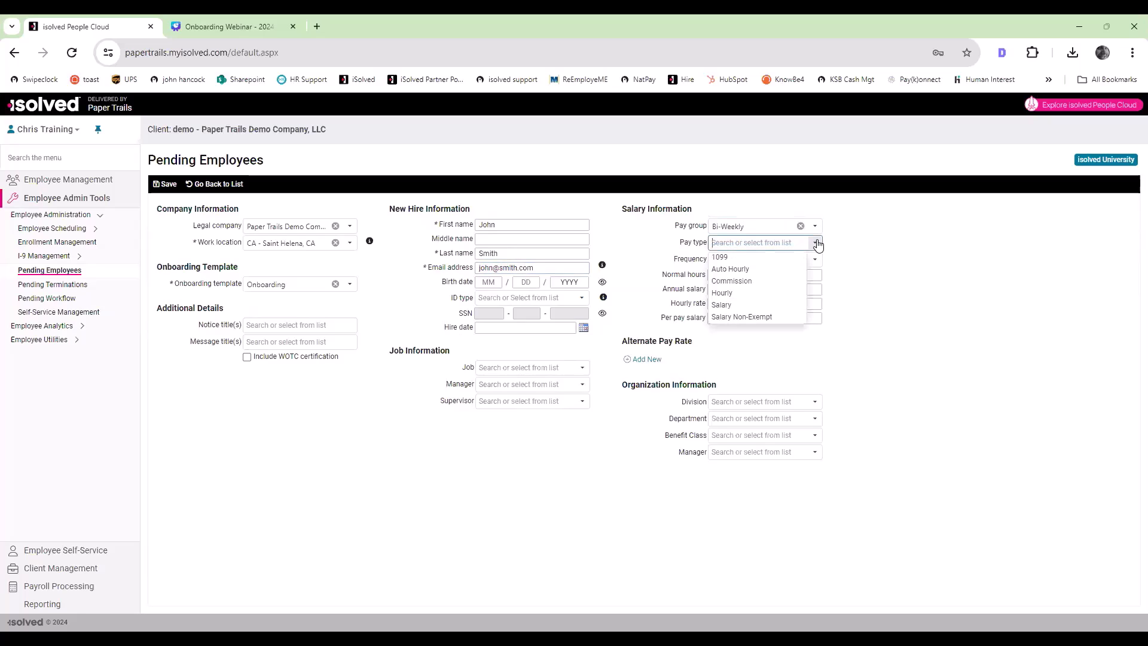
{"action": "left_click", "coordinate": [761, 293]}
{"action": "left_click", "coordinate": [734, 304]}
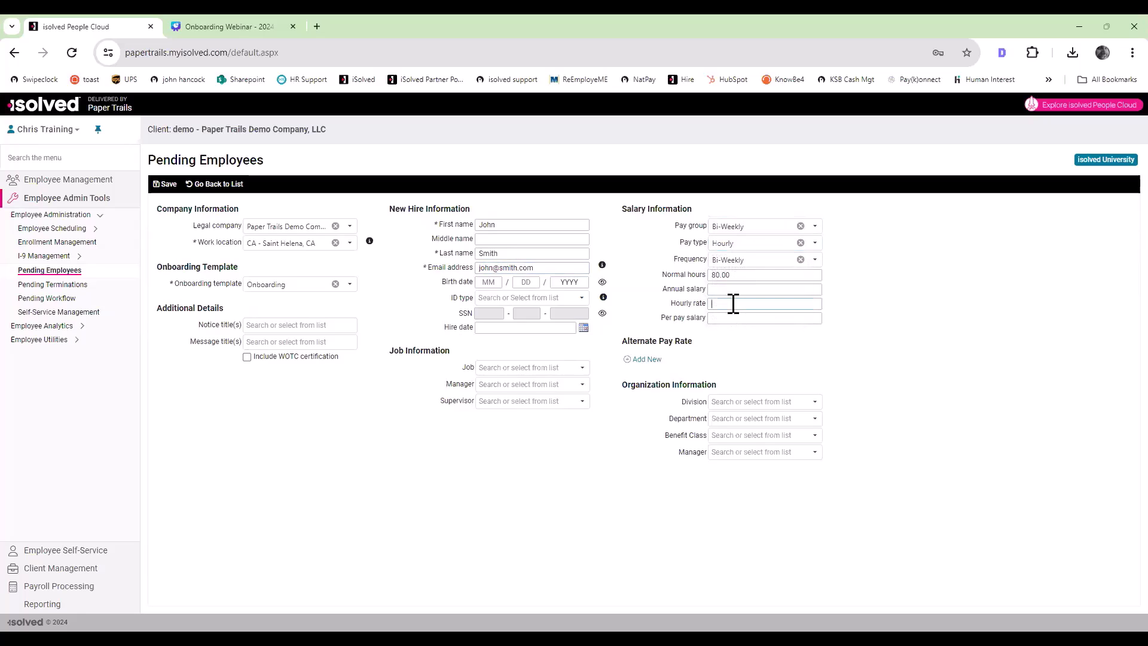
{"action": "type", "text": "25"}
Step: Assign the new hire to division 02 - 02 and department 35 - 35, and select the first listed manager
{"action": "left_click", "coordinate": [815, 402]}
{"action": "left_click", "coordinate": [764, 435]}
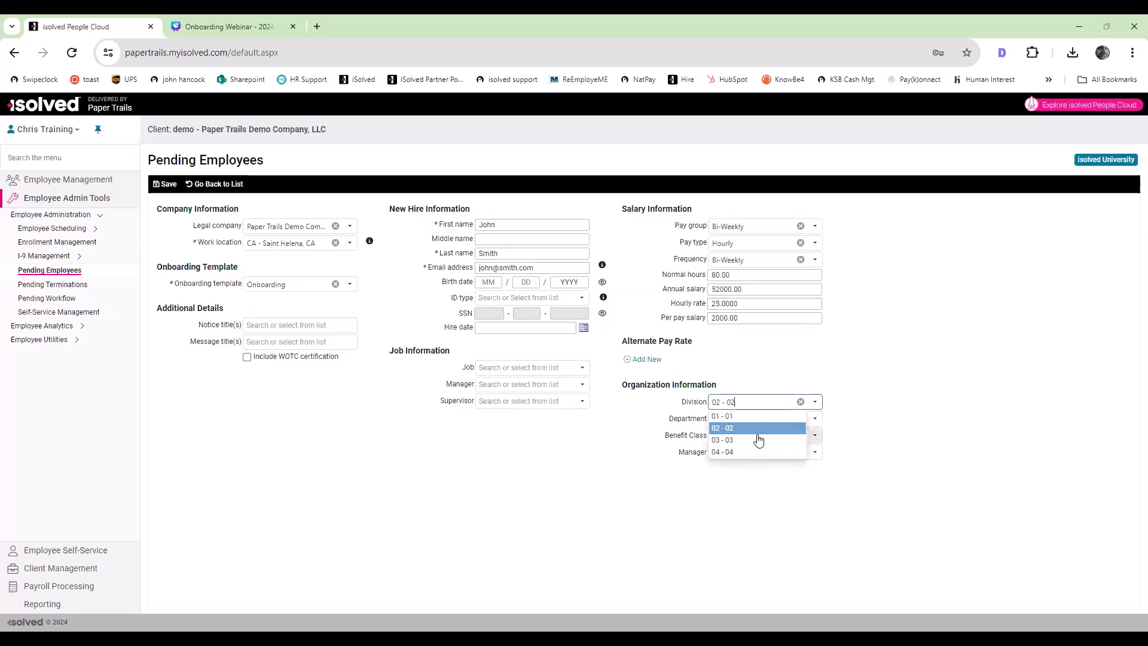
{"action": "left_click", "coordinate": [814, 420]}
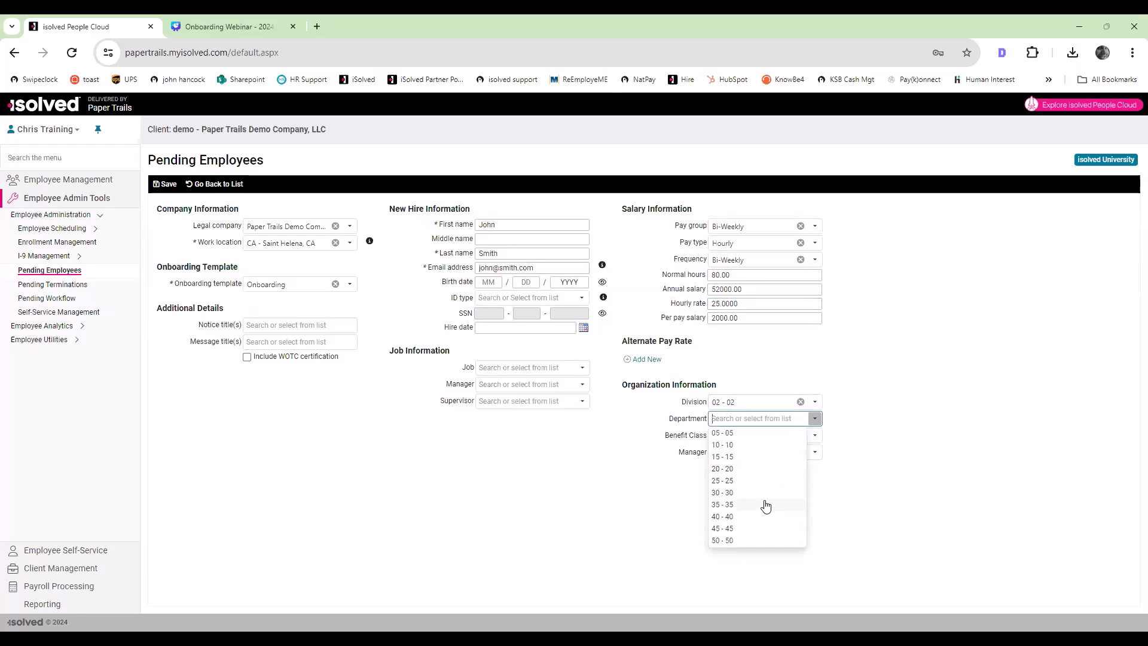
{"action": "left_click", "coordinate": [766, 505]}
{"action": "left_click", "coordinate": [815, 452]}
{"action": "left_click", "coordinate": [770, 467]}
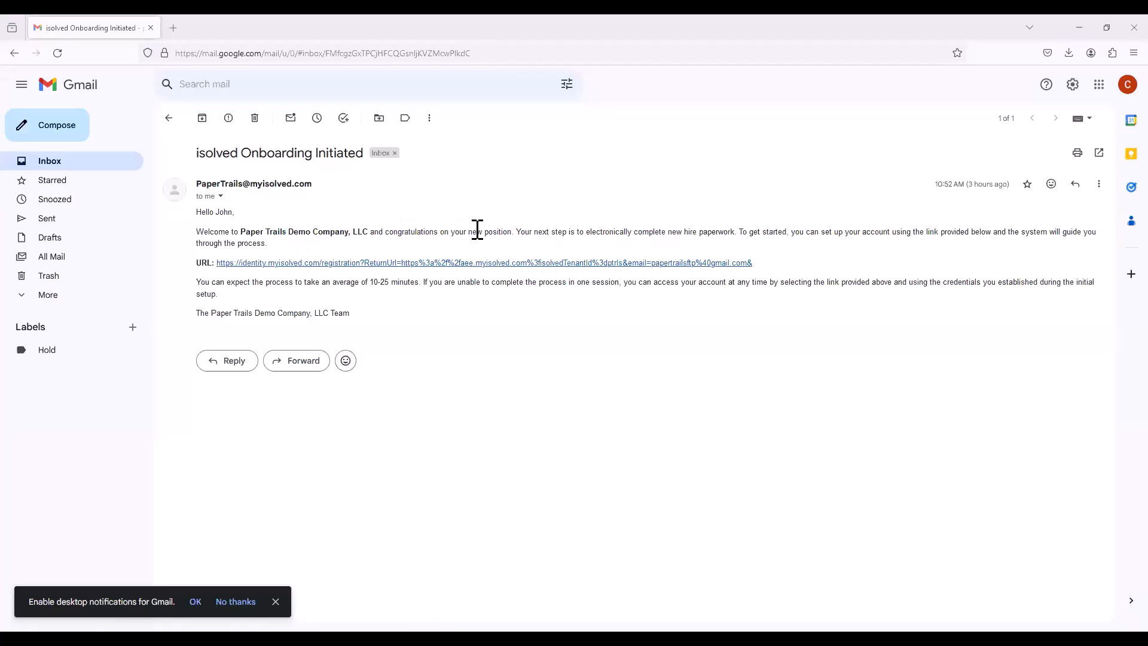
Step: Follow the registration link in the onboarding e-mail in Gmail and sign in to isolved People Cloud with the prefilled username
{"action": "left_click", "coordinate": [304, 264]}
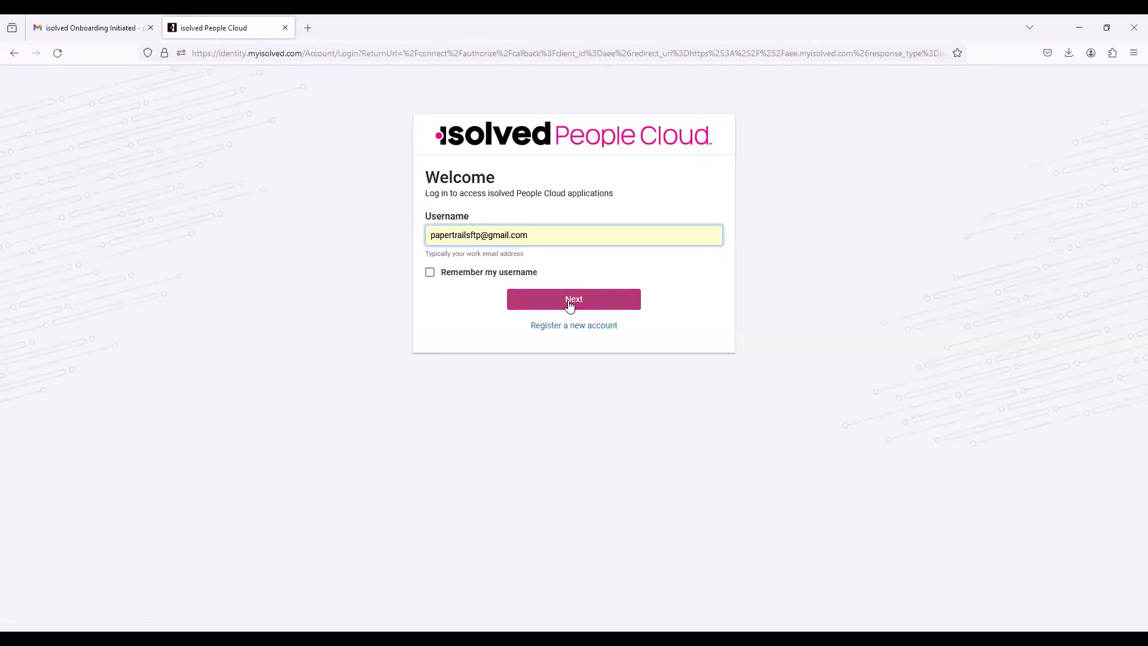
{"action": "left_click", "coordinate": [568, 299]}
{"action": "left_click", "coordinate": [600, 351]}
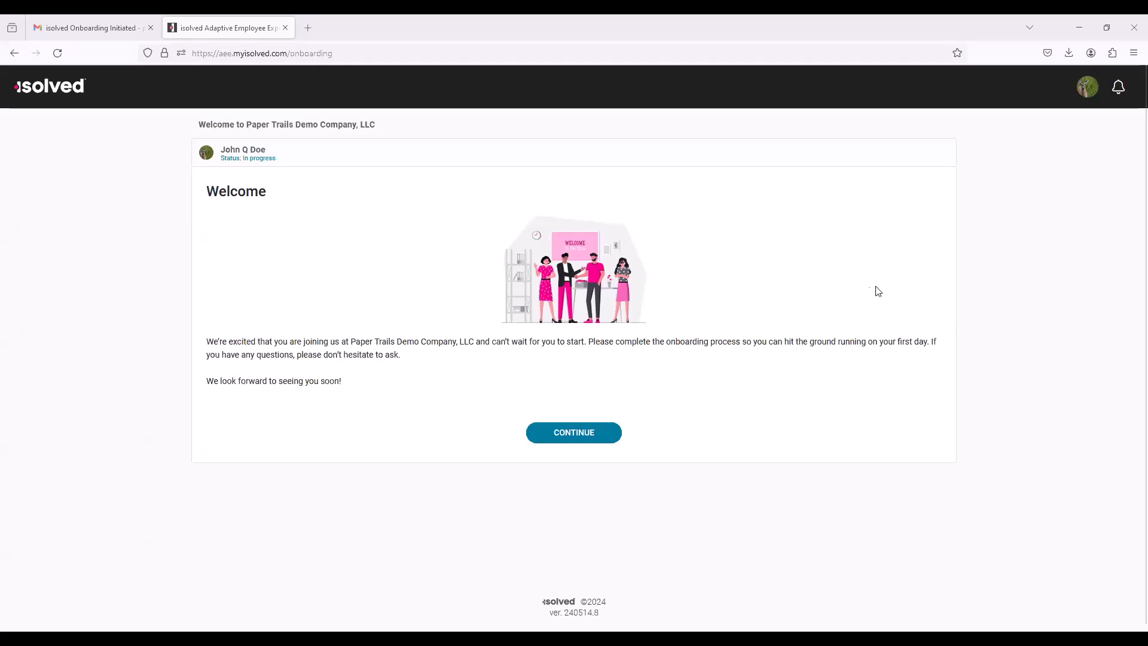
Step: Open the onboarding wizard's Personal Information, review the name and home address under About You, and save them
{"action": "left_click", "coordinate": [583, 435]}
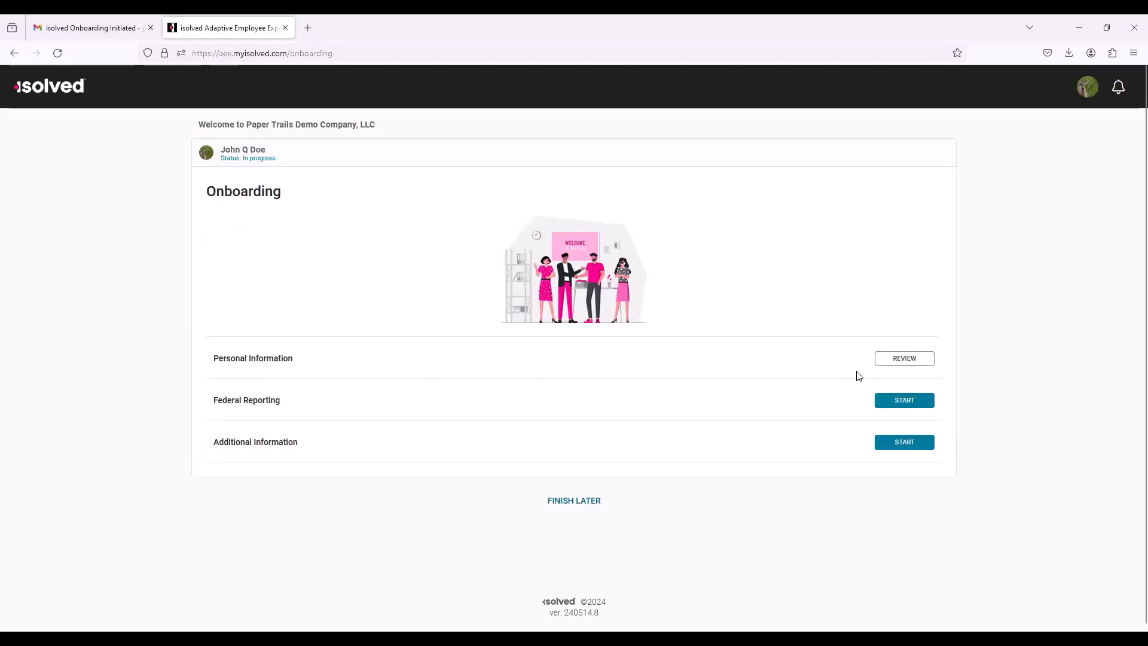
{"action": "left_click", "coordinate": [897, 359]}
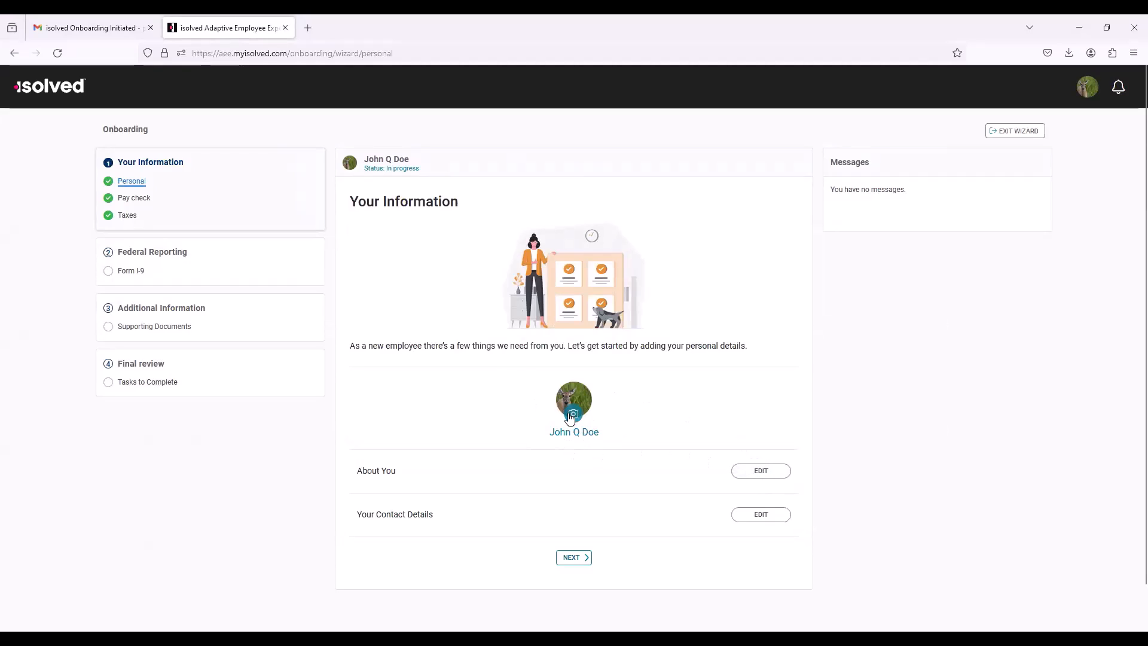
{"action": "left_click", "coordinate": [763, 472]}
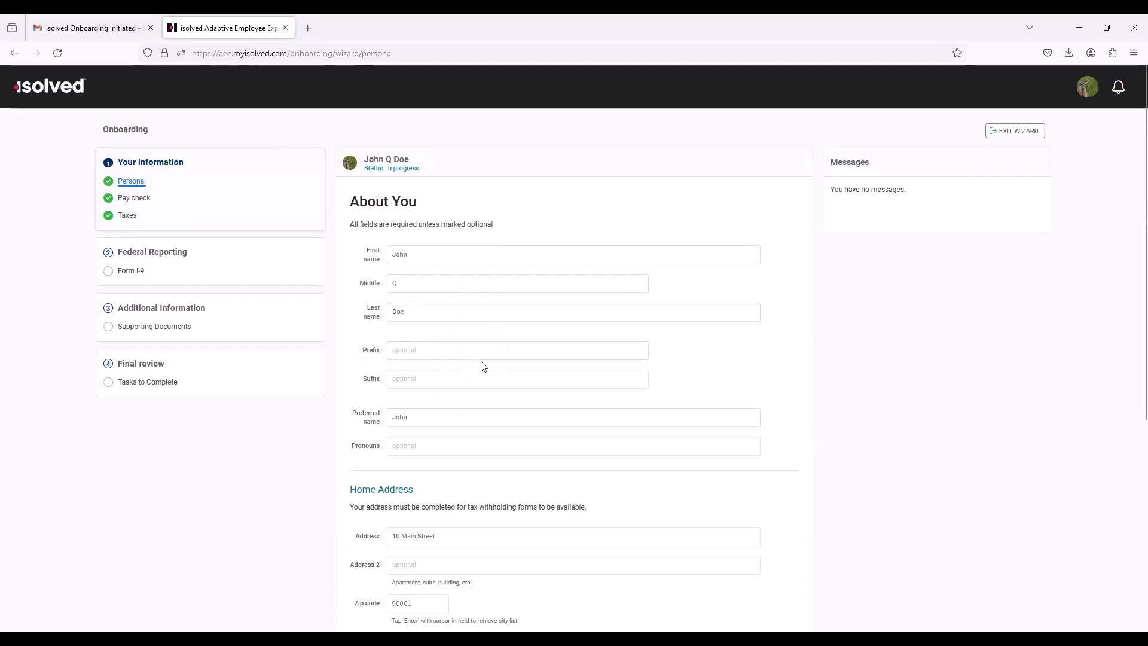
{"action": "scroll", "coordinate": [461, 286], "scroll_direction": "down", "scroll_amount": 2}
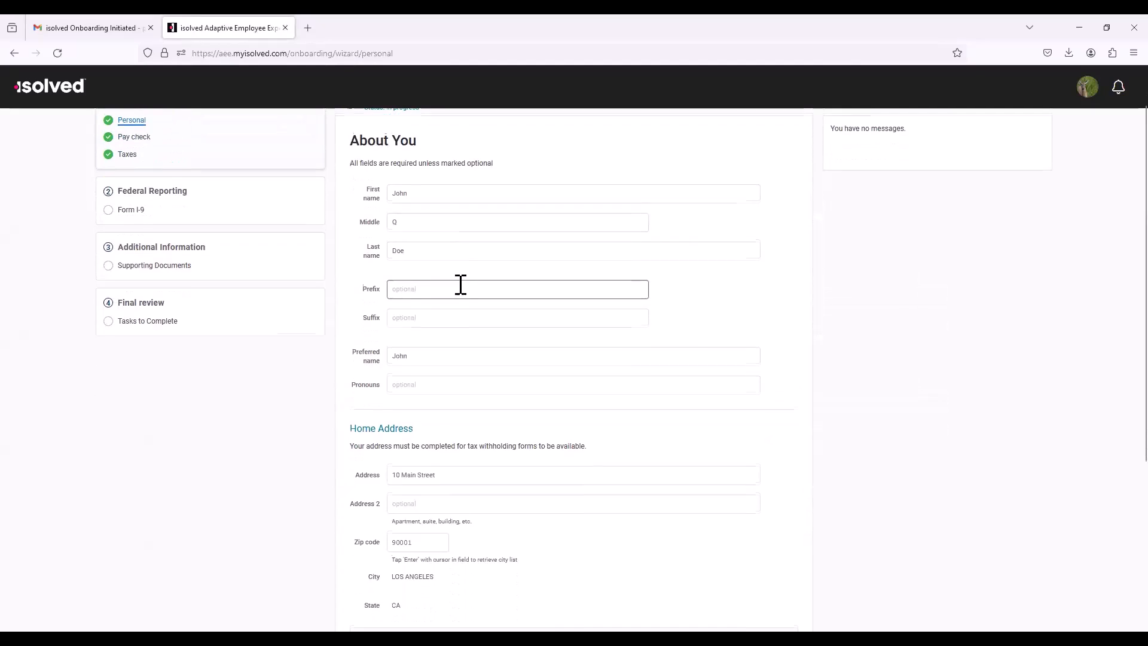
{"action": "scroll", "coordinate": [472, 302], "scroll_direction": "down", "scroll_amount": 2}
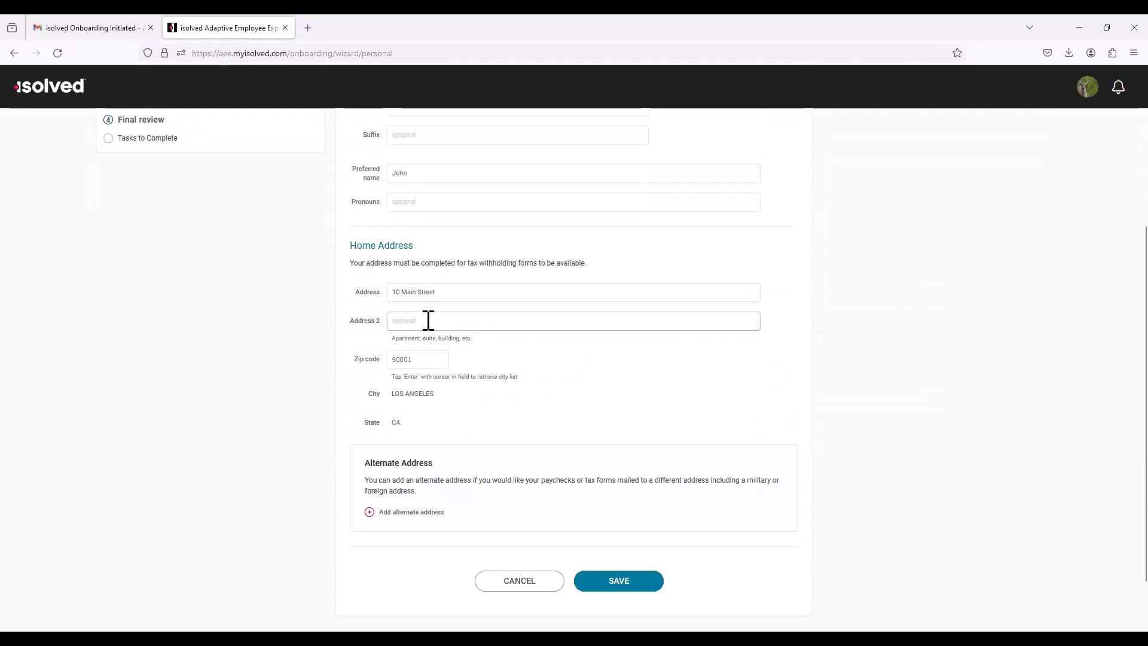
{"action": "scroll", "coordinate": [443, 363], "scroll_direction": "down", "scroll_amount": 2}
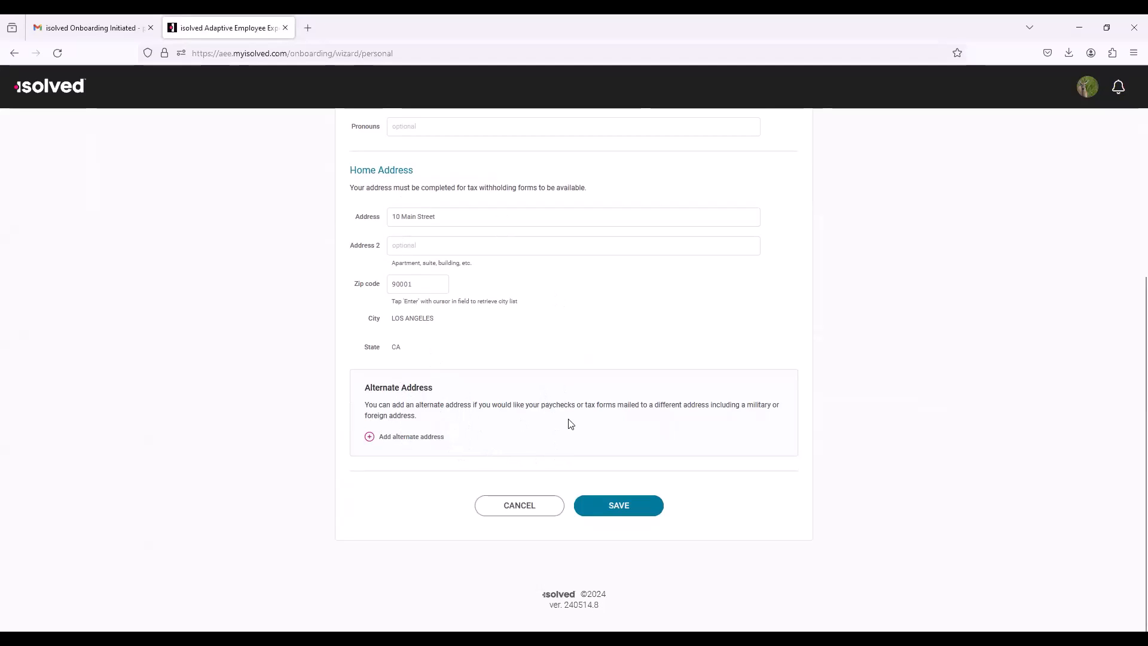
{"action": "left_click", "coordinate": [645, 507]}
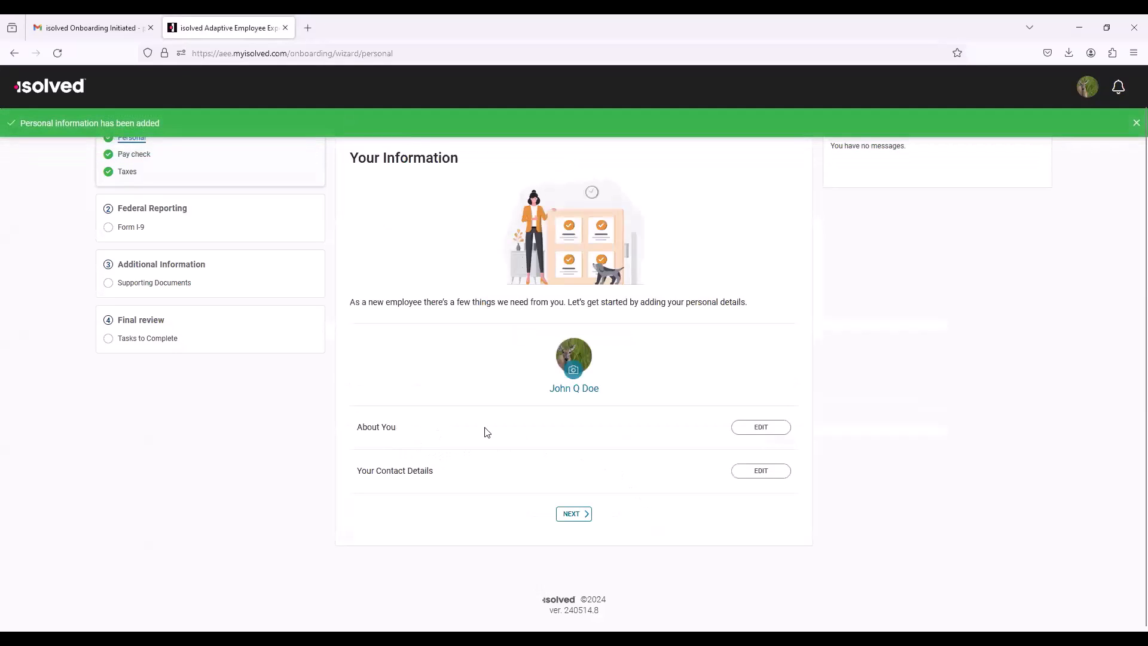
Step: Re-enter the date of birth in Your Contact Details, reveal the SSN to check it, and save the details
{"action": "left_click", "coordinate": [760, 472]}
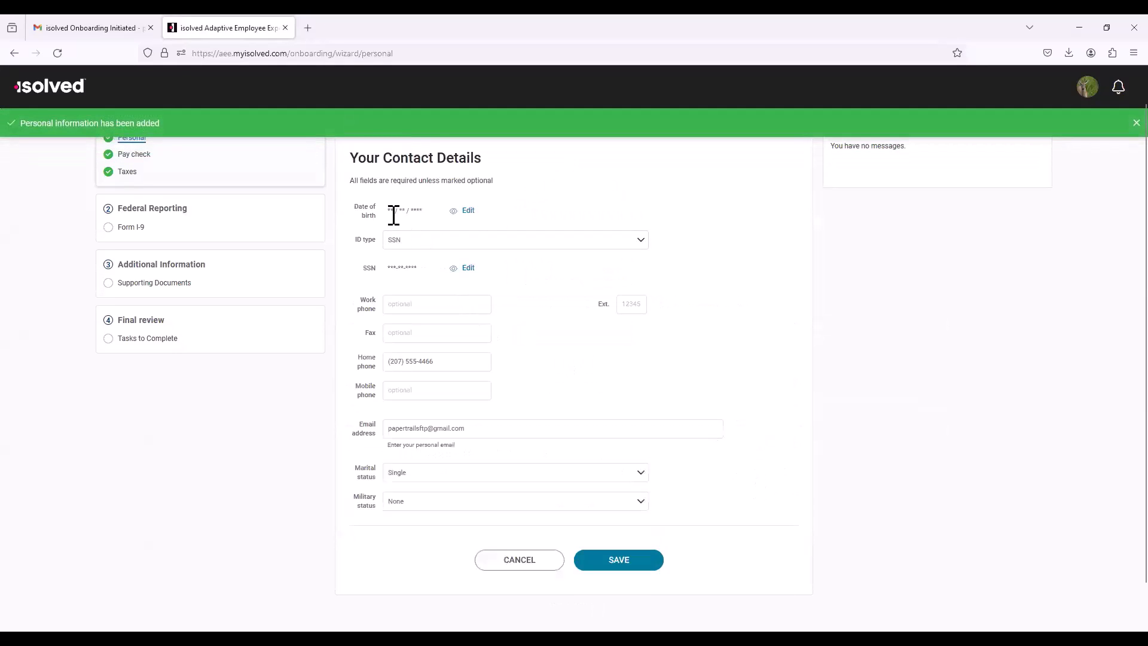
{"action": "left_click", "coordinate": [468, 213]}
{"action": "left_click", "coordinate": [417, 212]}
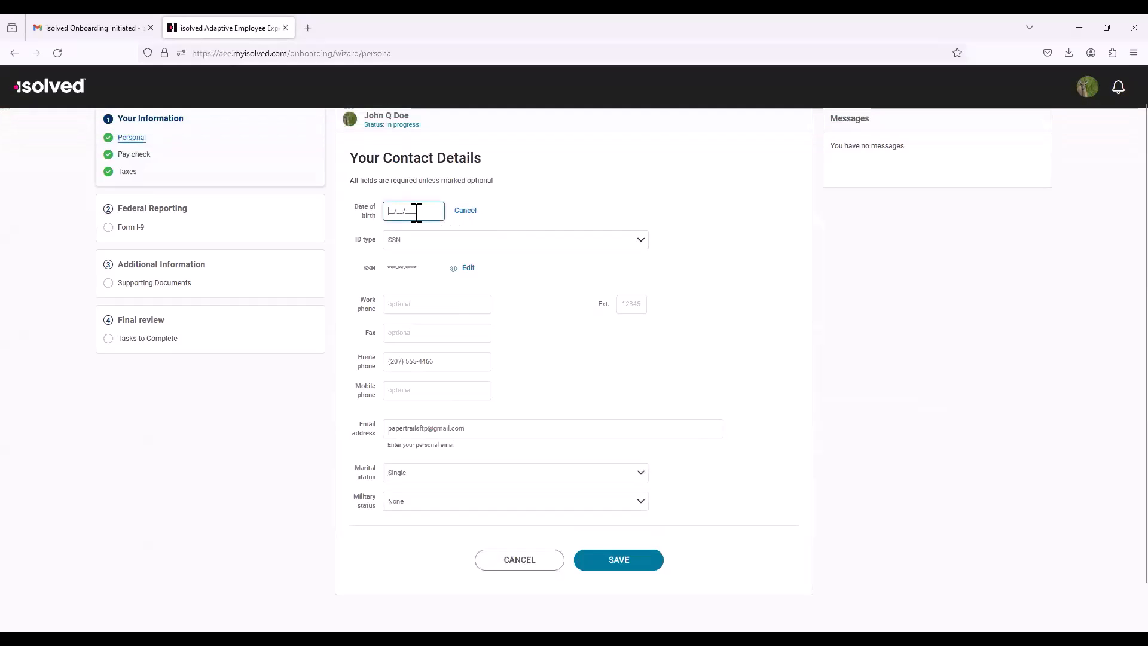
{"action": "type", "text": "01/17/19"}
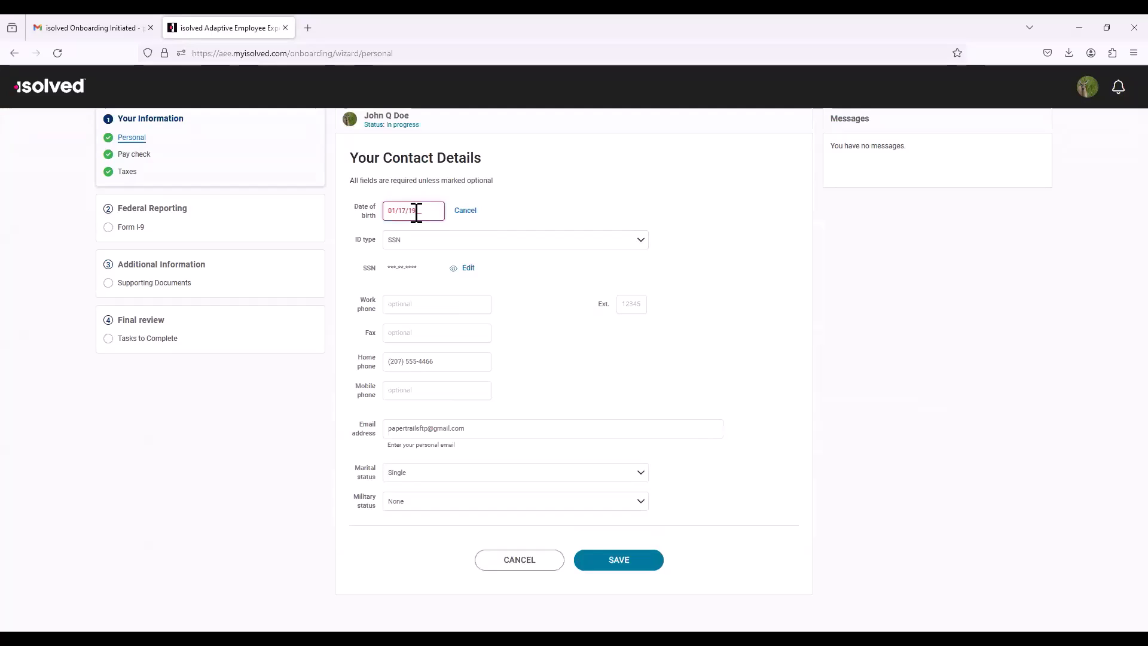
{"action": "type", "text": "91"}
{"action": "left_click", "coordinate": [453, 270]}
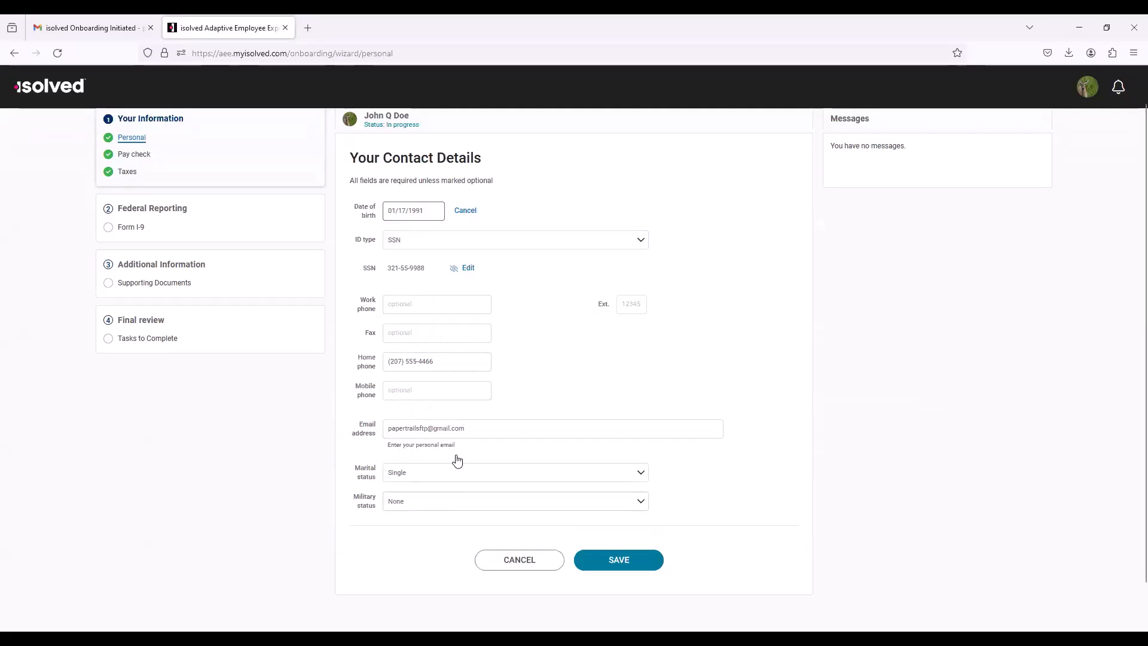
{"action": "left_click", "coordinate": [620, 561]}
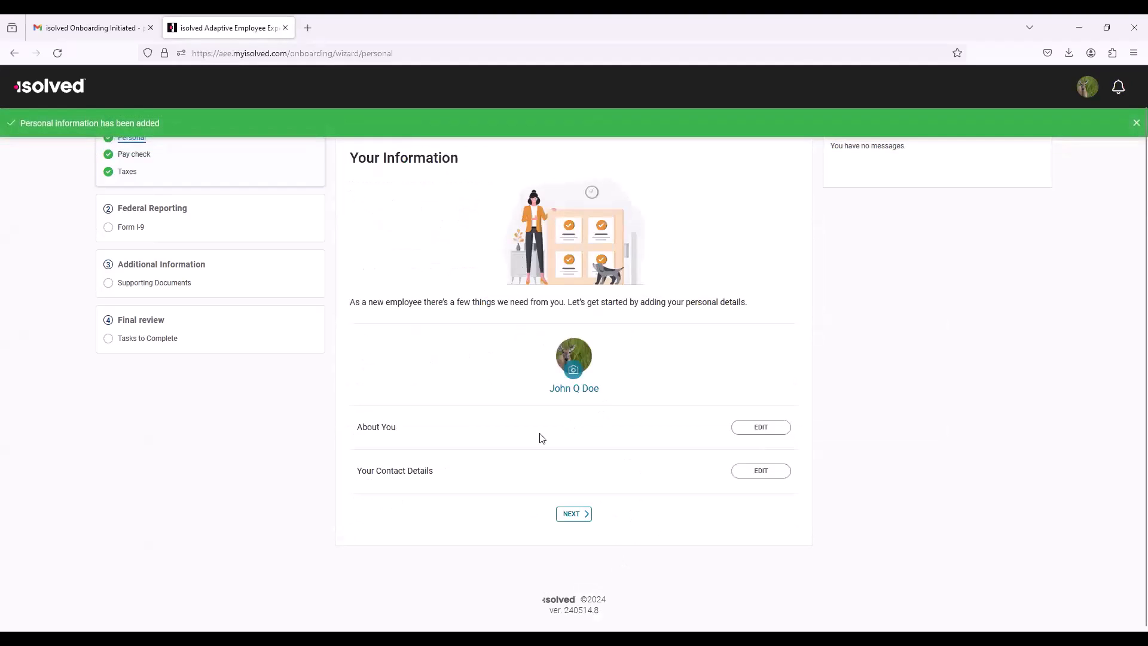
Step: Proceed to the pay check section and add a direct deposit with the bank's routing number and the account number
{"action": "left_click", "coordinate": [585, 516]}
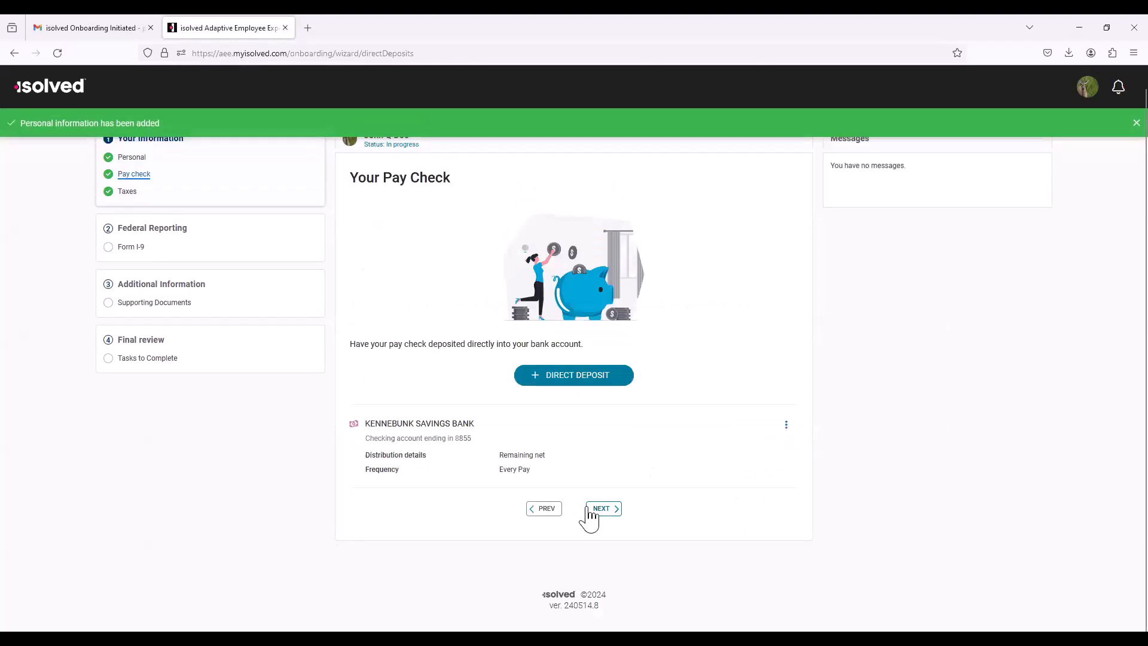
{"action": "scroll", "coordinate": [656, 285], "scroll_direction": "up", "scroll_amount": 1}
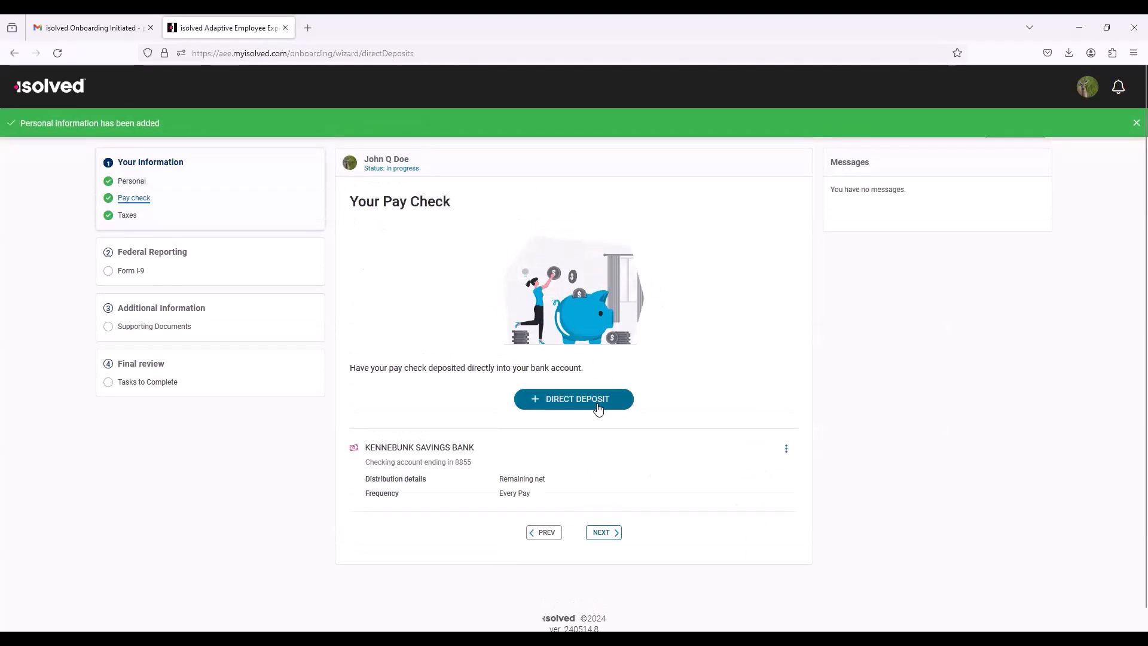
{"action": "left_click", "coordinate": [571, 403]}
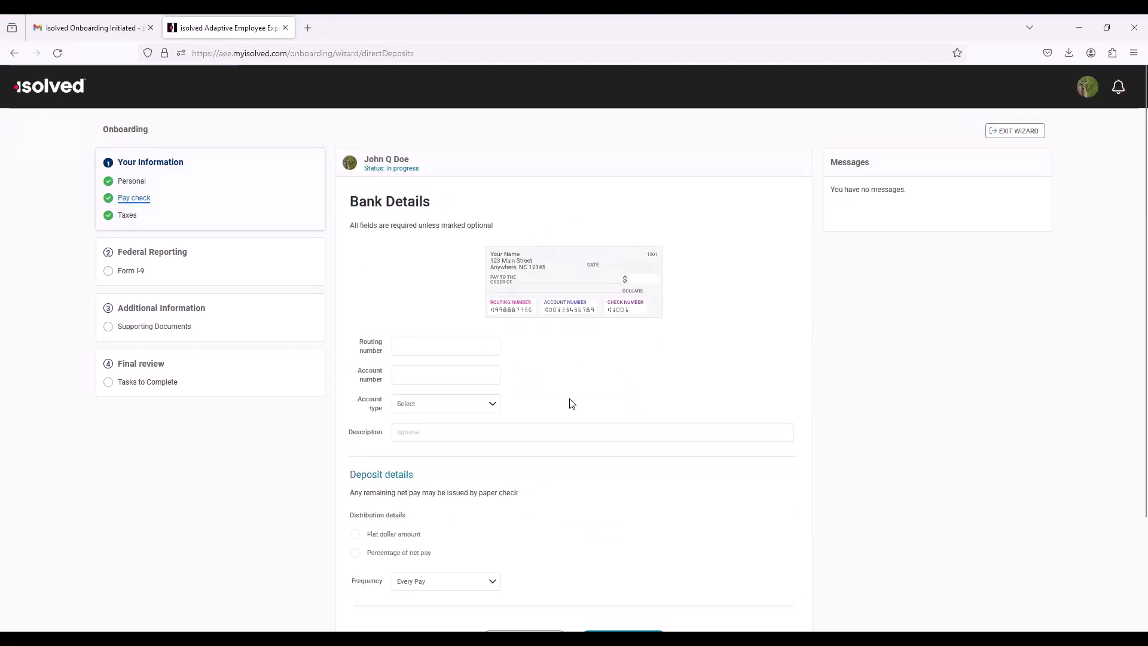
{"action": "left_click", "coordinate": [428, 346]}
{"action": "type", "text": "211274502"}
{"action": "key", "text": "Tab"}
{"action": "key", "text": "Tab"}
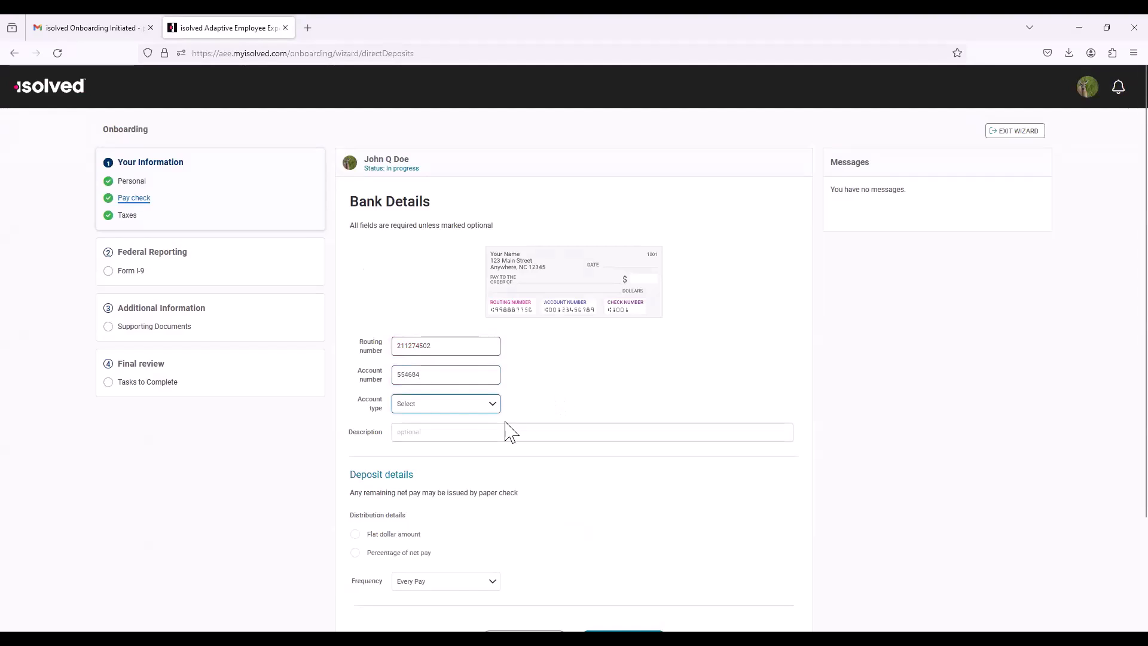
Step: Set the account type of the new direct deposit to Savings
{"action": "left_click", "coordinate": [476, 405]}
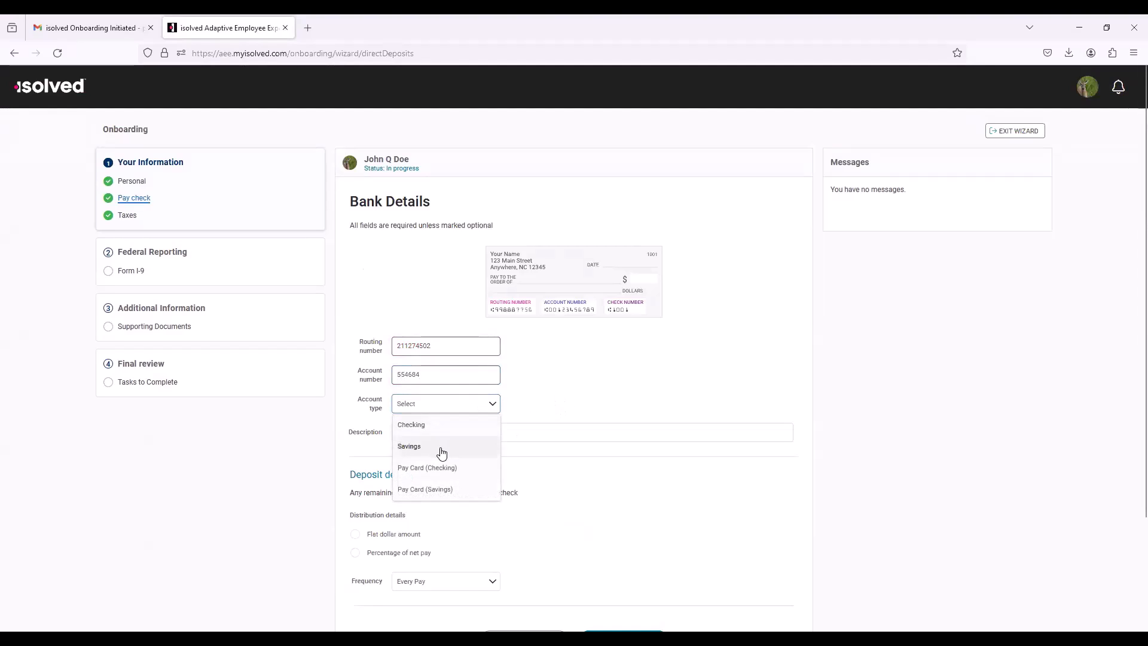
{"action": "left_click", "coordinate": [441, 451]}
{"action": "left_click", "coordinate": [436, 411]}
{"action": "left_click", "coordinate": [427, 453]}
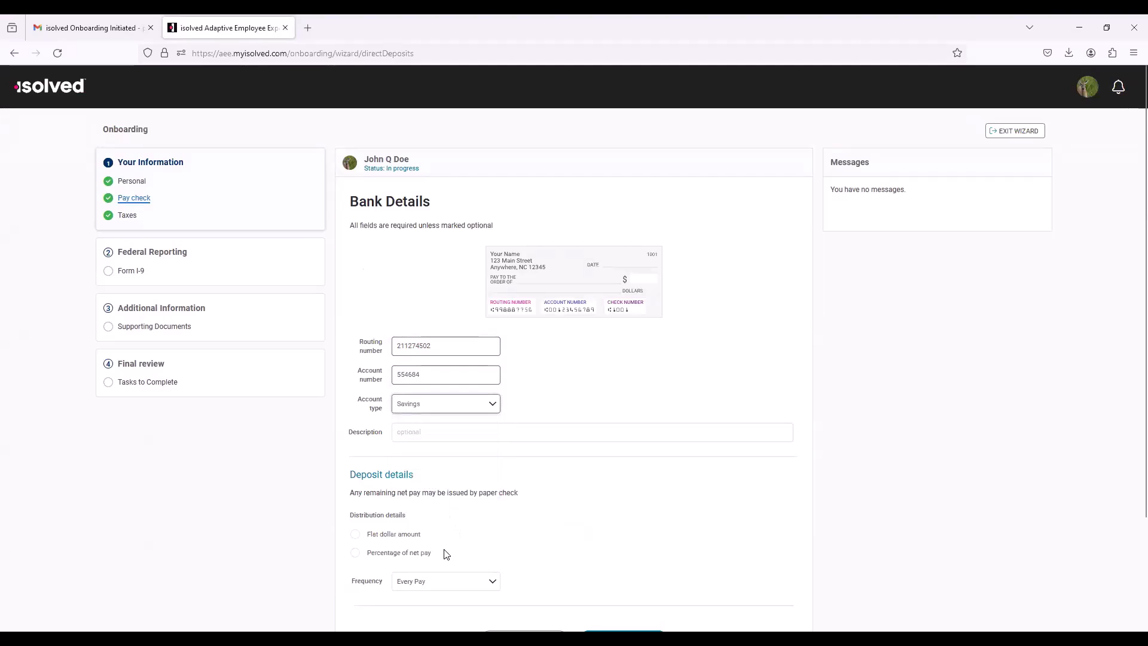
Step: Set the direct deposit's distribution to a flat dollar amount of $10.00
{"action": "left_click", "coordinate": [404, 540]}
{"action": "scroll", "coordinate": [536, 558], "scroll_direction": "down", "scroll_amount": 1}
{"action": "left_click", "coordinate": [425, 515]}
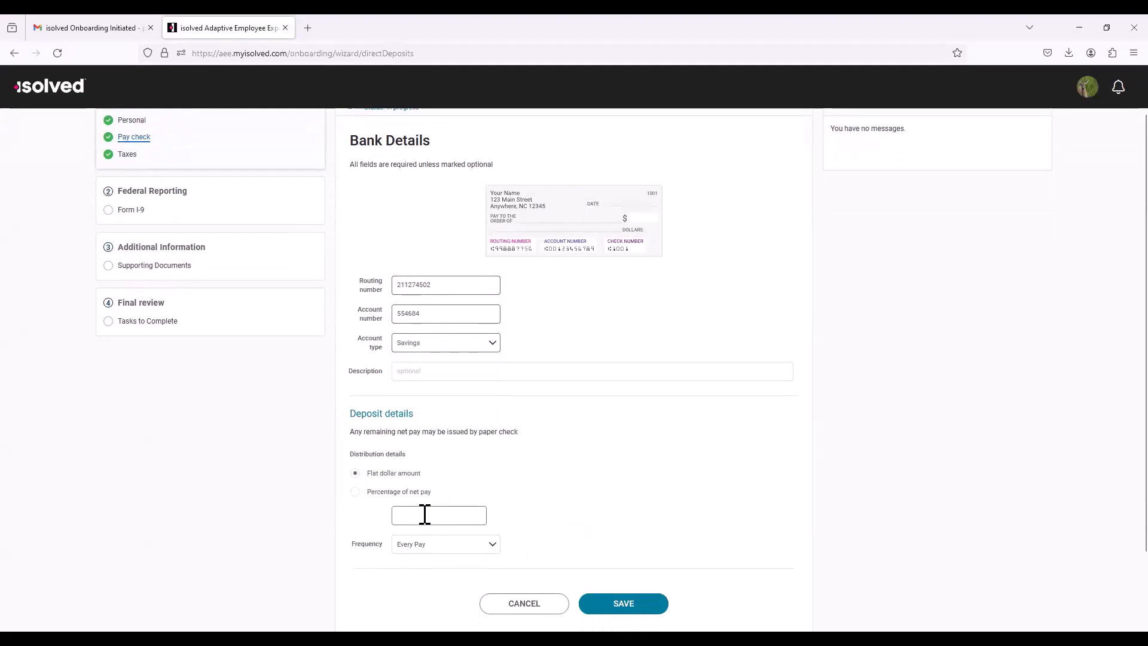
{"action": "type", "text": "10"}
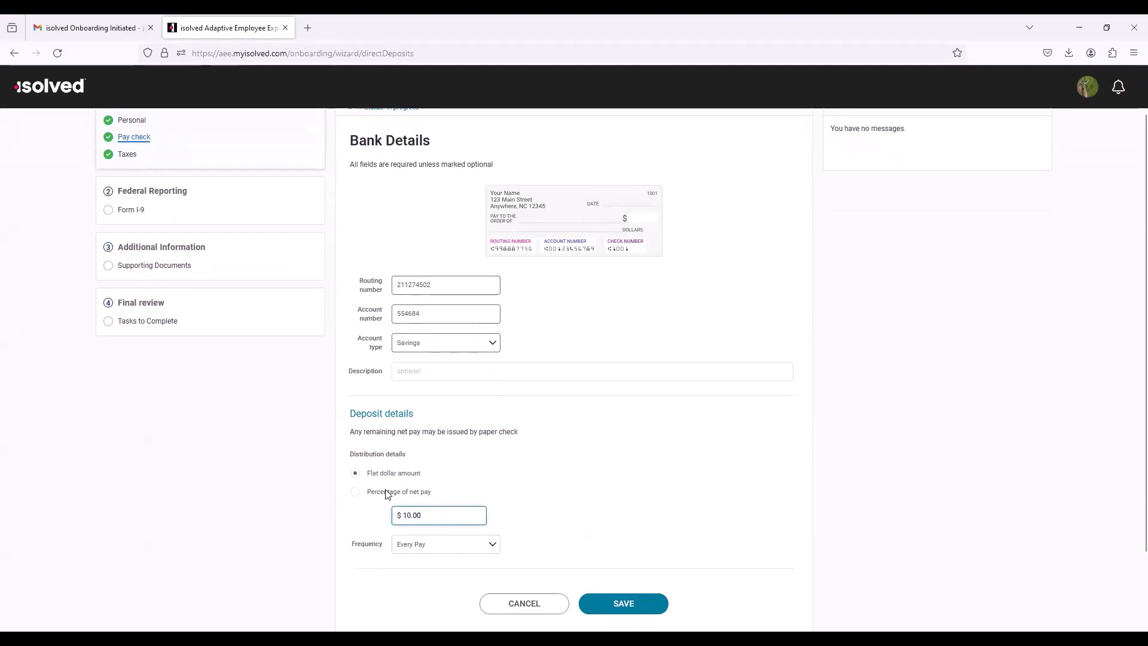
Step: Look through the deposit frequency options, keep Every Pay, and save the direct deposit
{"action": "left_click", "coordinate": [492, 545]}
{"action": "scroll", "coordinate": [477, 508], "scroll_direction": "up", "scroll_amount": 3}
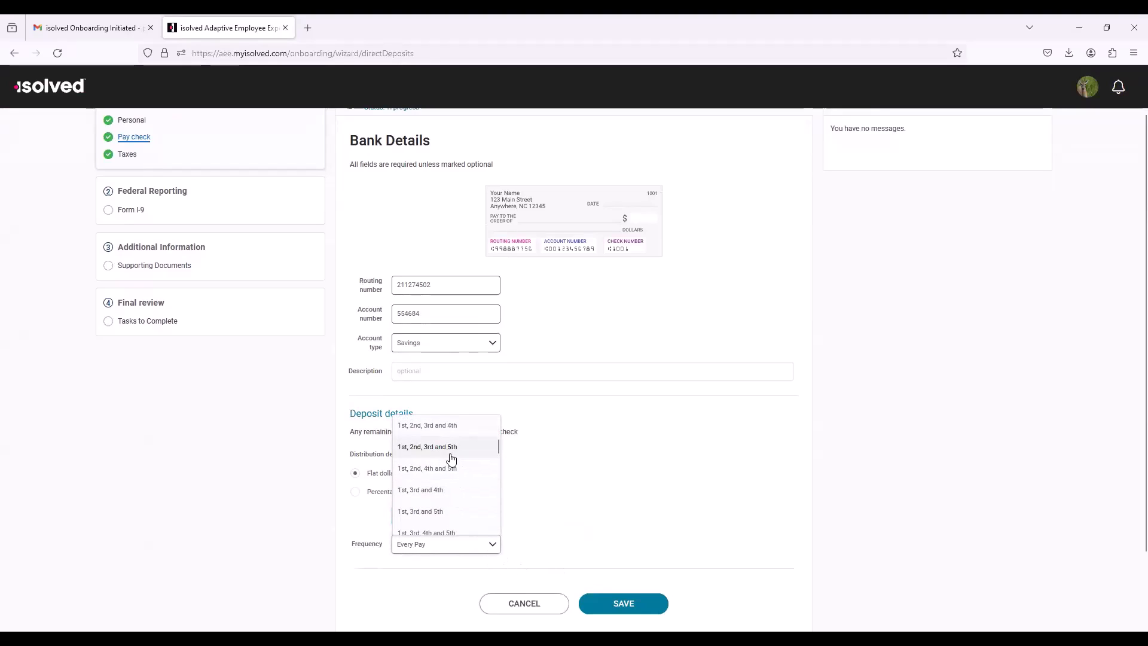
{"action": "scroll", "coordinate": [453, 456], "scroll_direction": "up", "scroll_amount": 3}
{"action": "scroll", "coordinate": [460, 474], "scroll_direction": "up", "scroll_amount": 3}
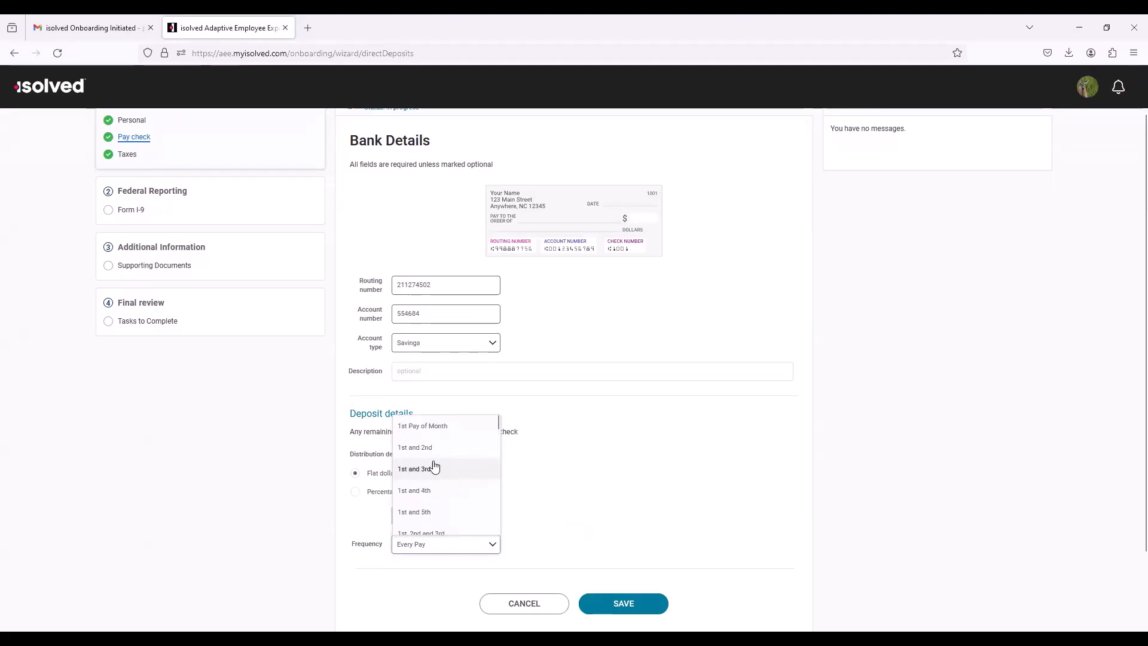
{"action": "left_click", "coordinate": [641, 534]}
{"action": "scroll", "coordinate": [423, 464], "scroll_direction": "down", "scroll_amount": 2}
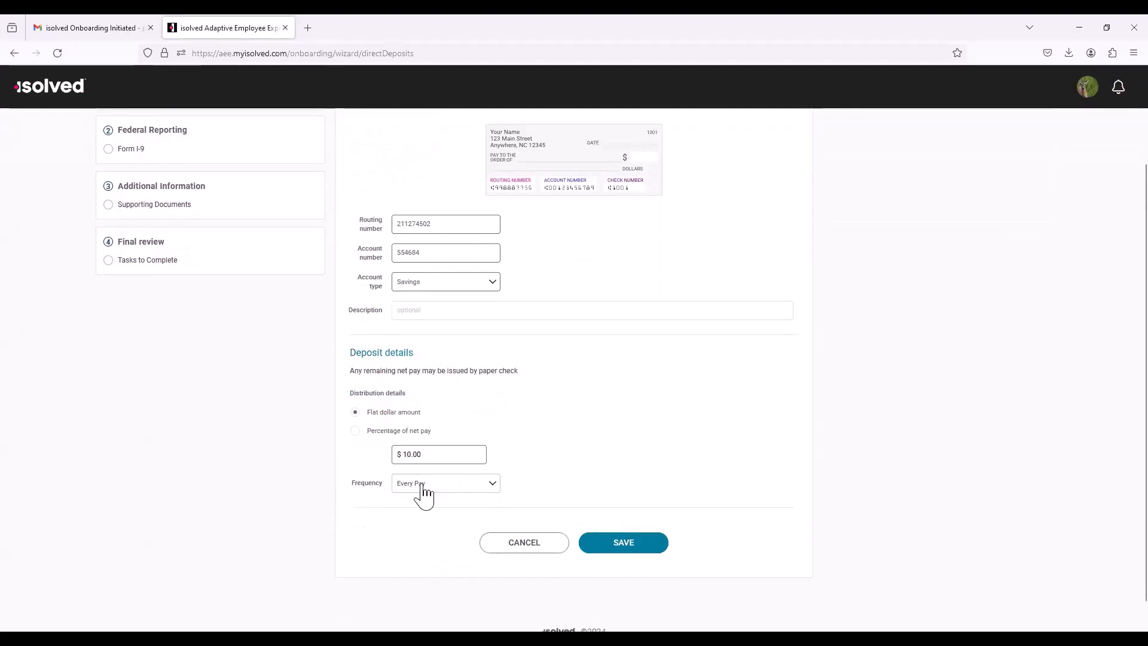
{"action": "left_click", "coordinate": [638, 555]}
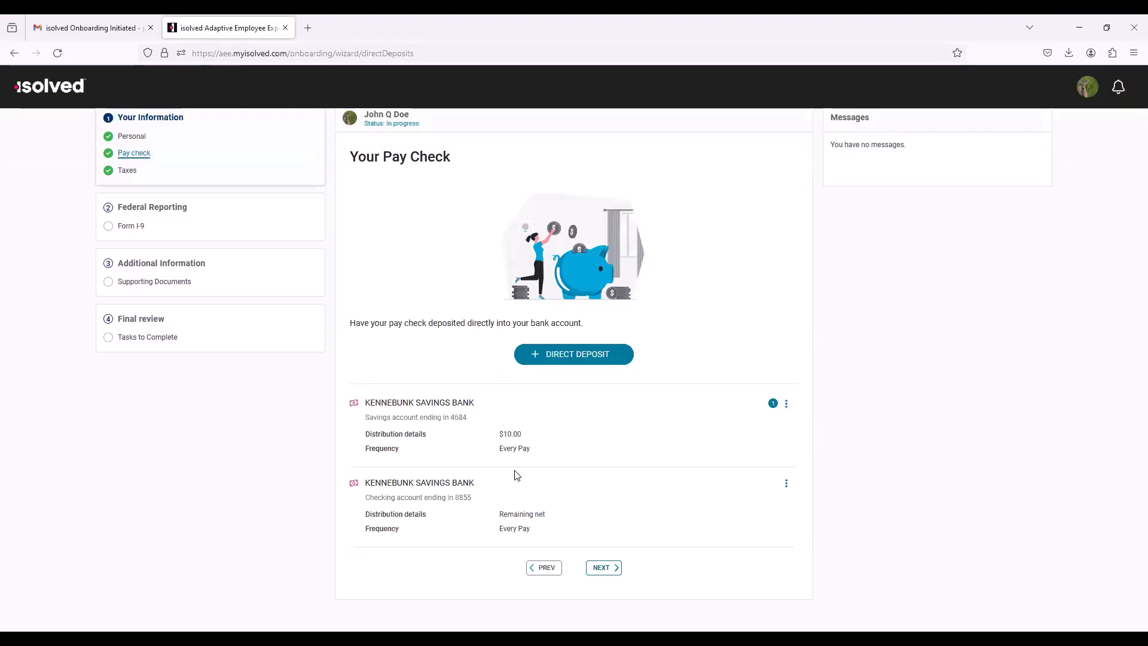
Step: Proceed to the tax information, launch the Tax Wizard, and answer the federal survey with Standard Federal Withholding (English)
{"action": "left_click", "coordinate": [606, 569]}
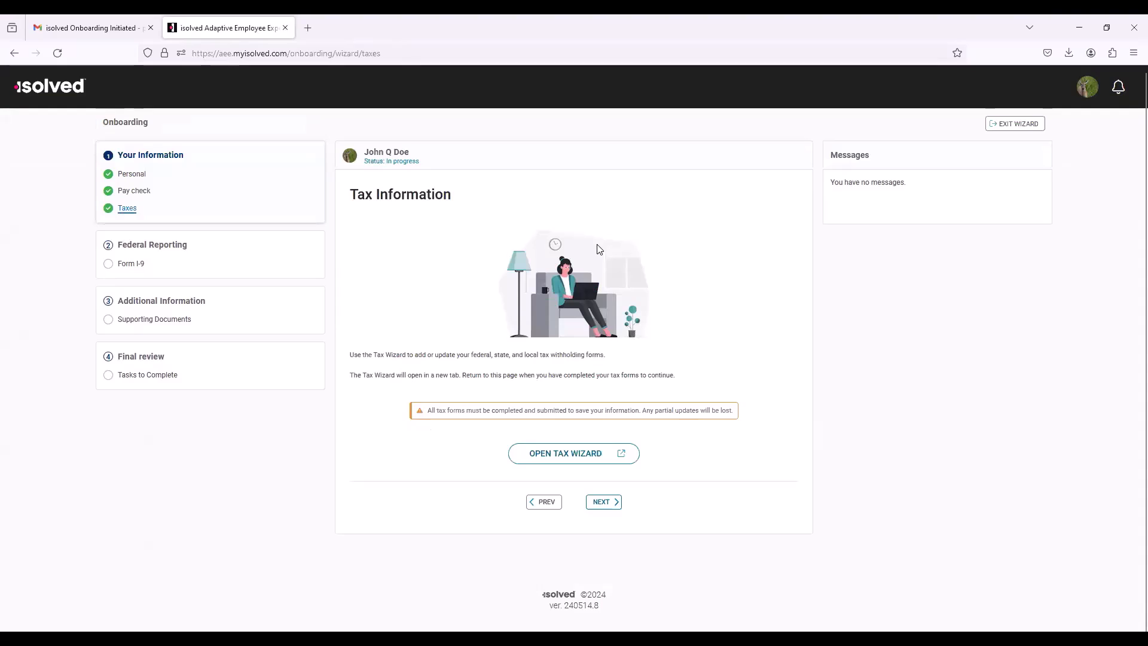
{"action": "left_click", "coordinate": [572, 455]}
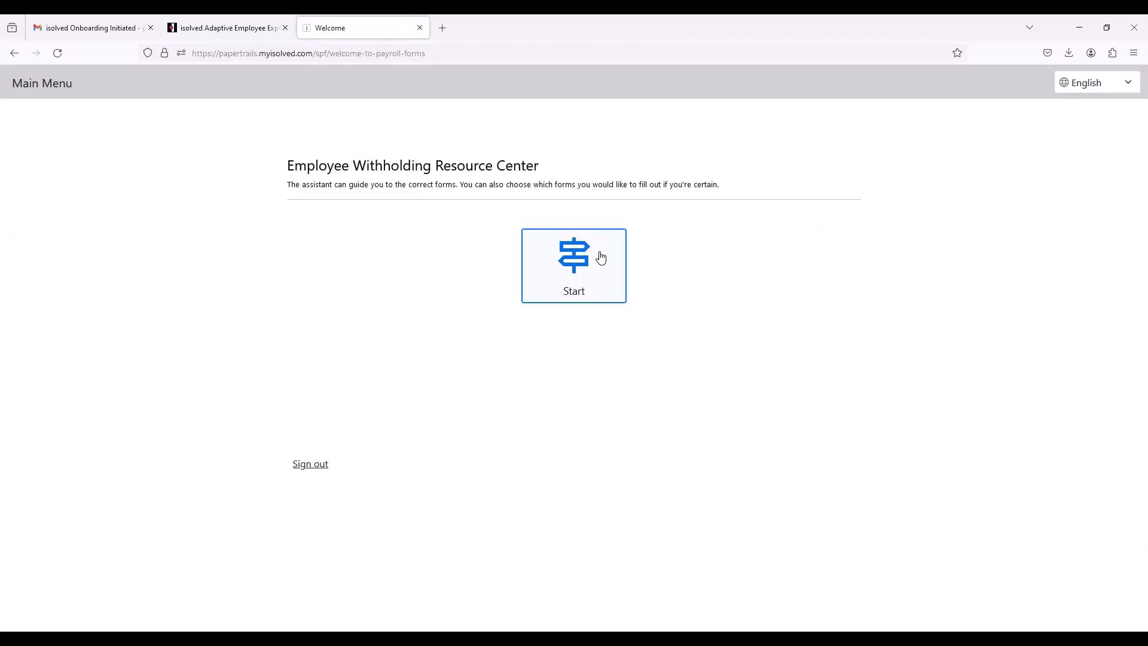
{"action": "left_click", "coordinate": [601, 257]}
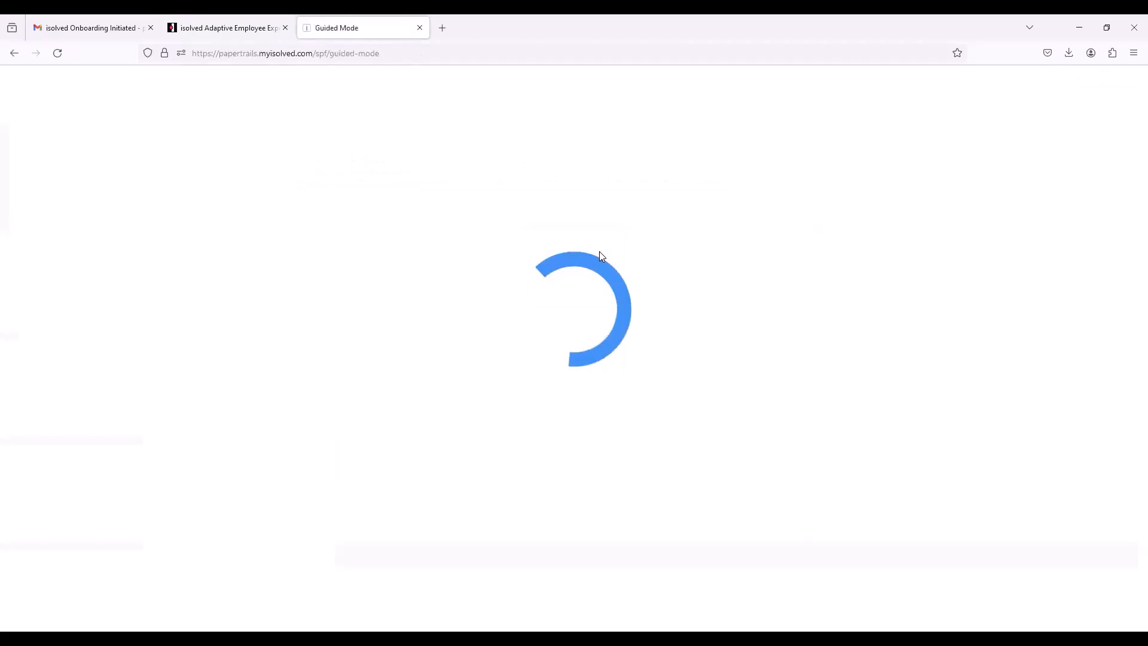
{"action": "left_click", "coordinate": [471, 315]}
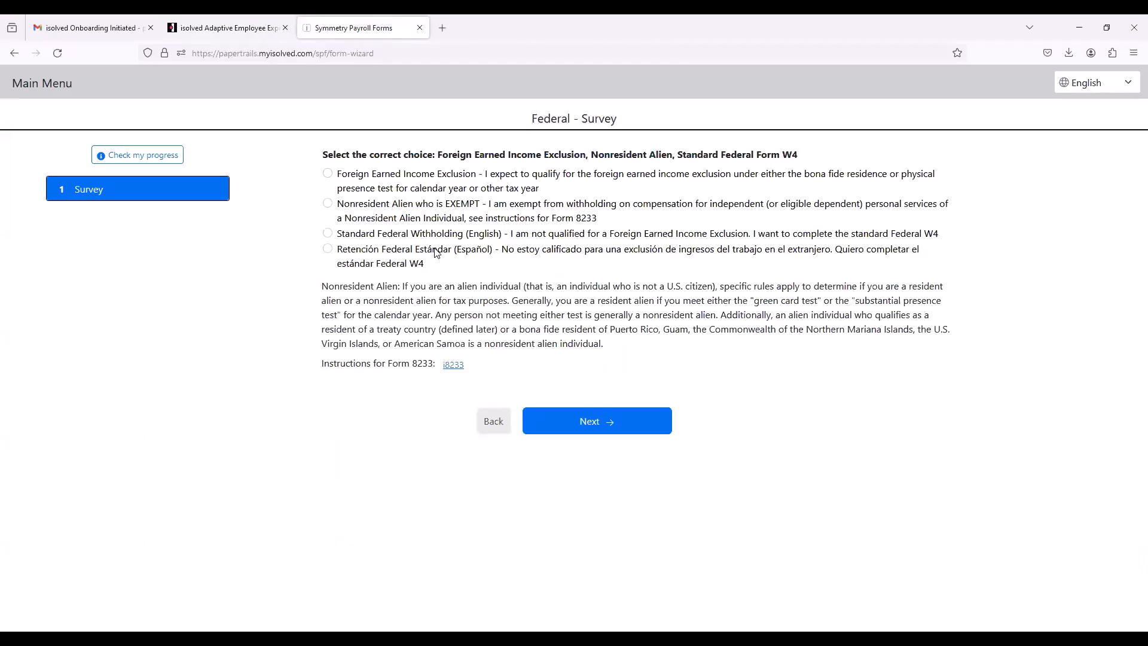
{"action": "left_click", "coordinate": [427, 238]}
{"action": "left_click", "coordinate": [601, 422]}
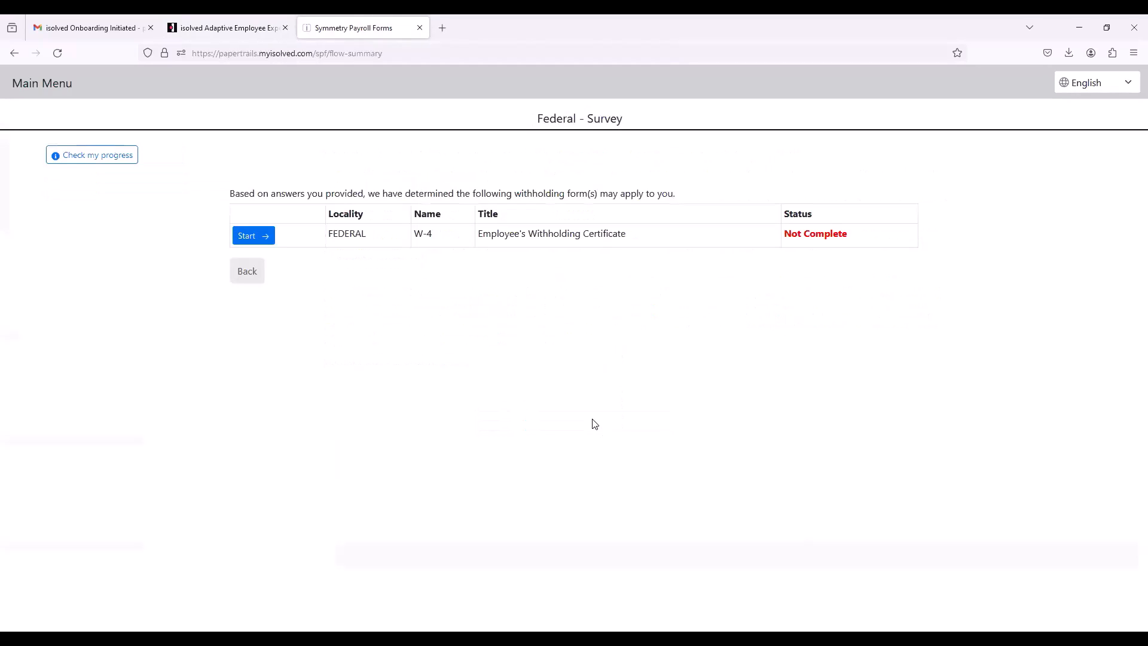
Step: Start the federal W-4, declaring not a nonresident alien, not exempt from 2024 withholding, and filing status Single or Married filing separately
{"action": "left_click", "coordinate": [253, 236]}
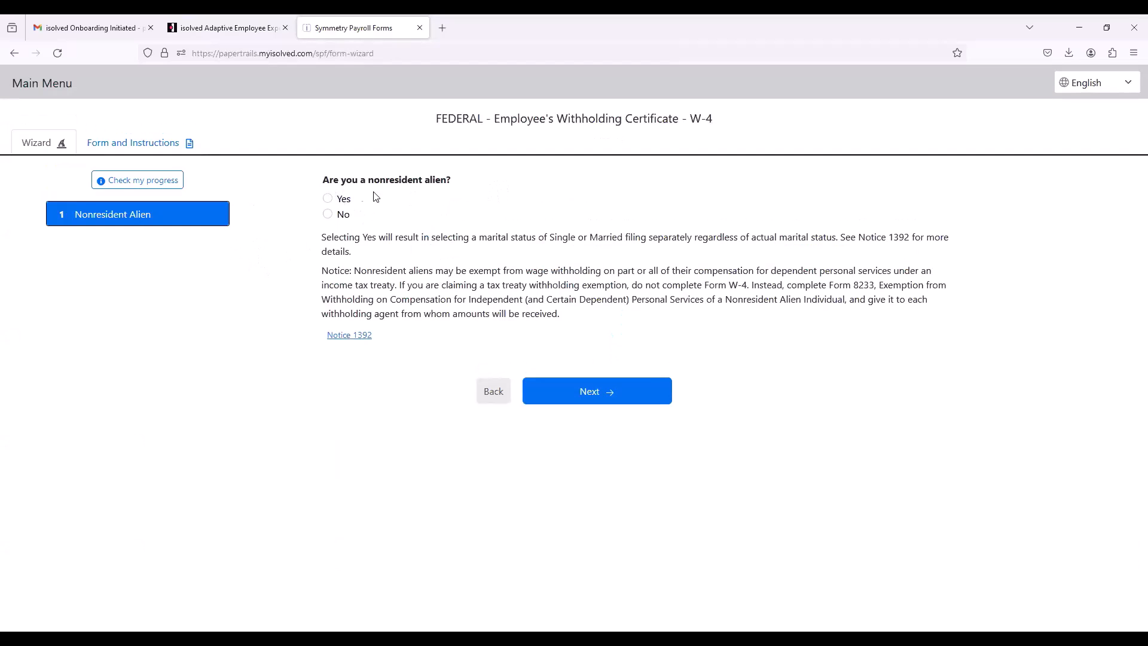
{"action": "left_click", "coordinate": [327, 215]}
{"action": "left_click", "coordinate": [600, 397]}
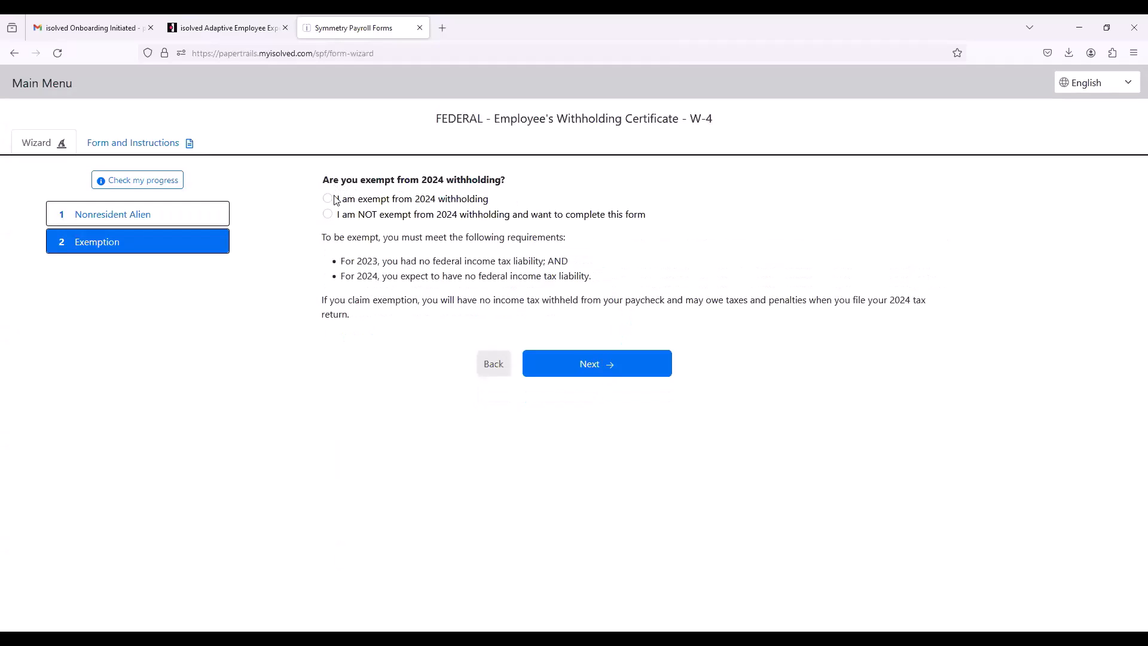
{"action": "left_click", "coordinate": [329, 217]}
{"action": "left_click", "coordinate": [593, 364]}
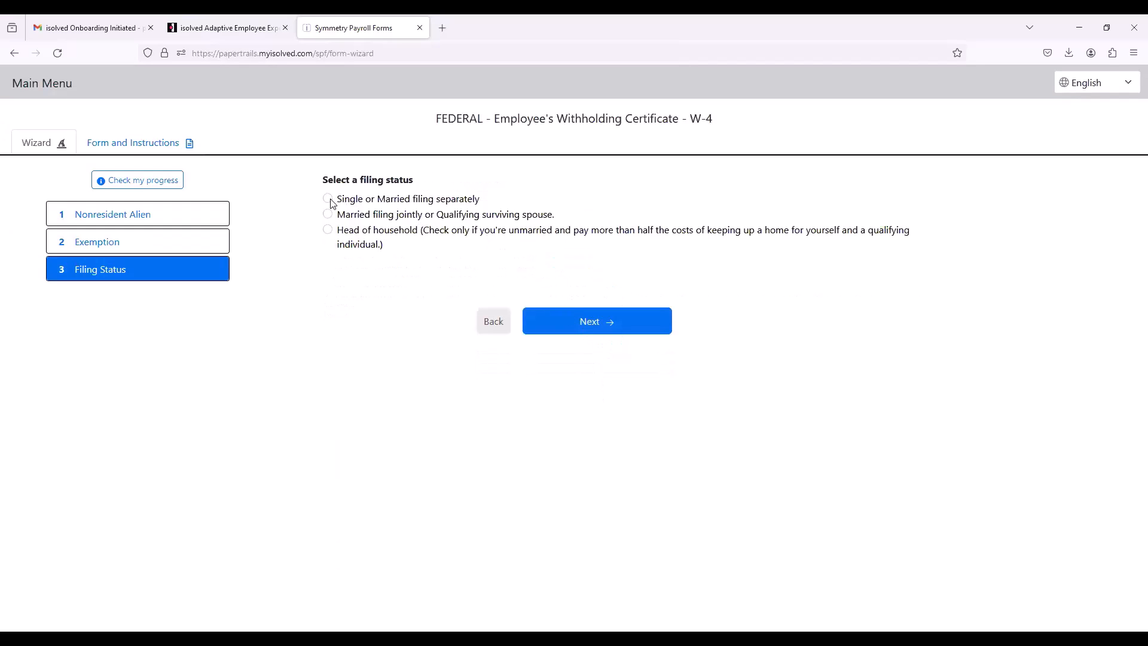
{"action": "left_click", "coordinate": [328, 201]}
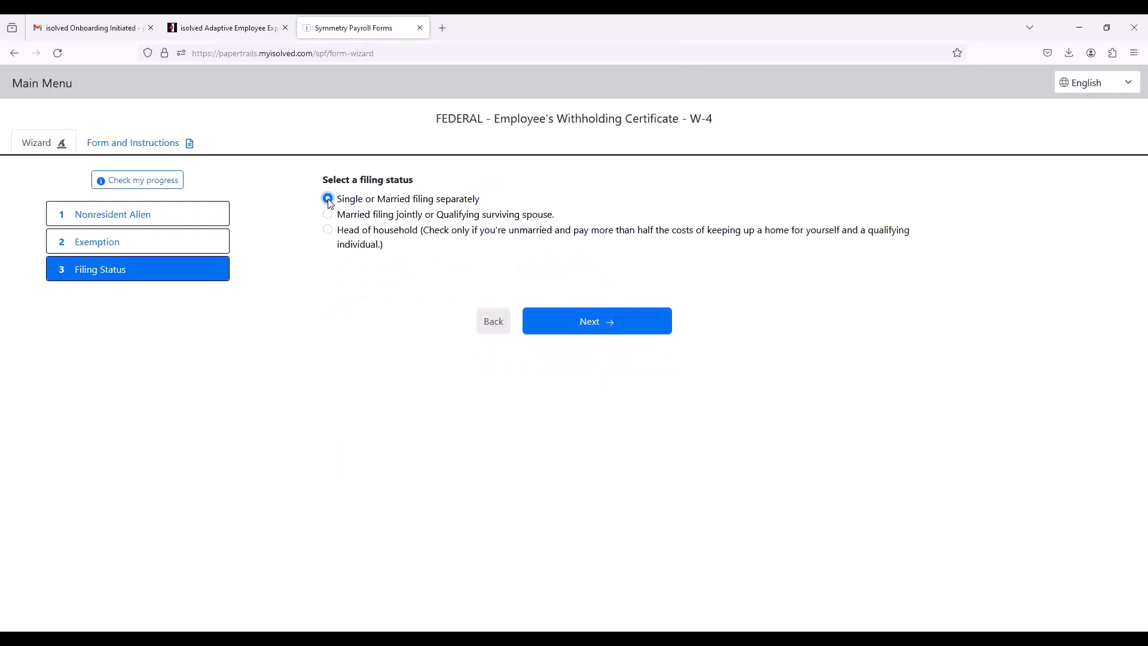
{"action": "left_click", "coordinate": [642, 324]}
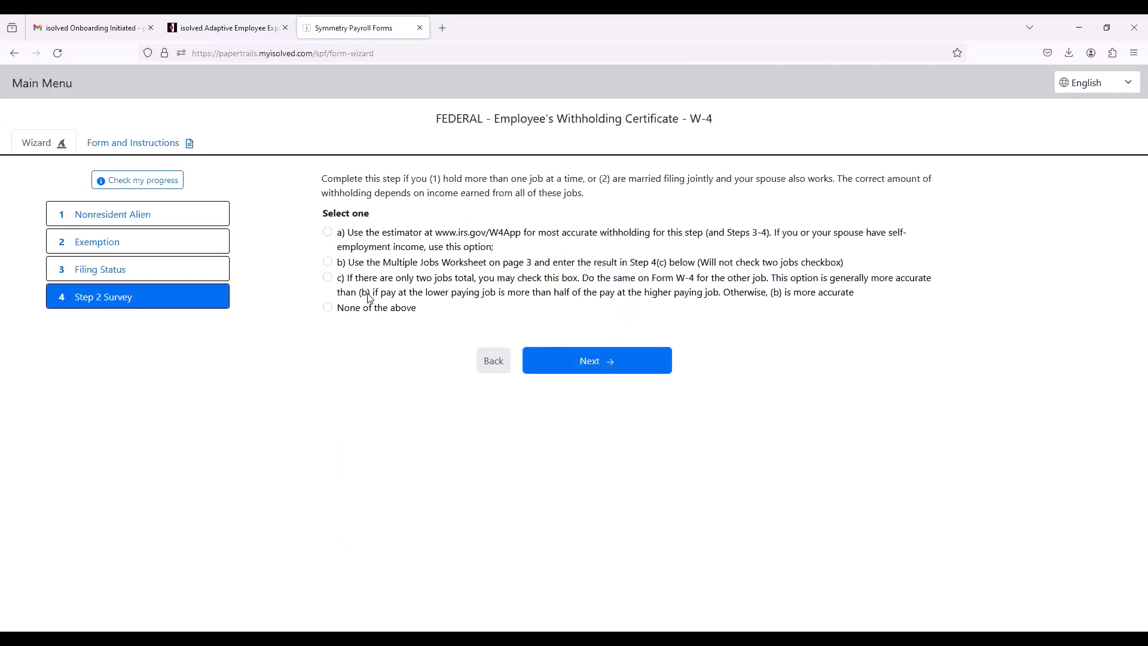
Step: Answer the W-4 surveys with None of the above for Step 2, no dependents, and Yes to Other Adjustments
{"action": "left_click", "coordinate": [332, 310]}
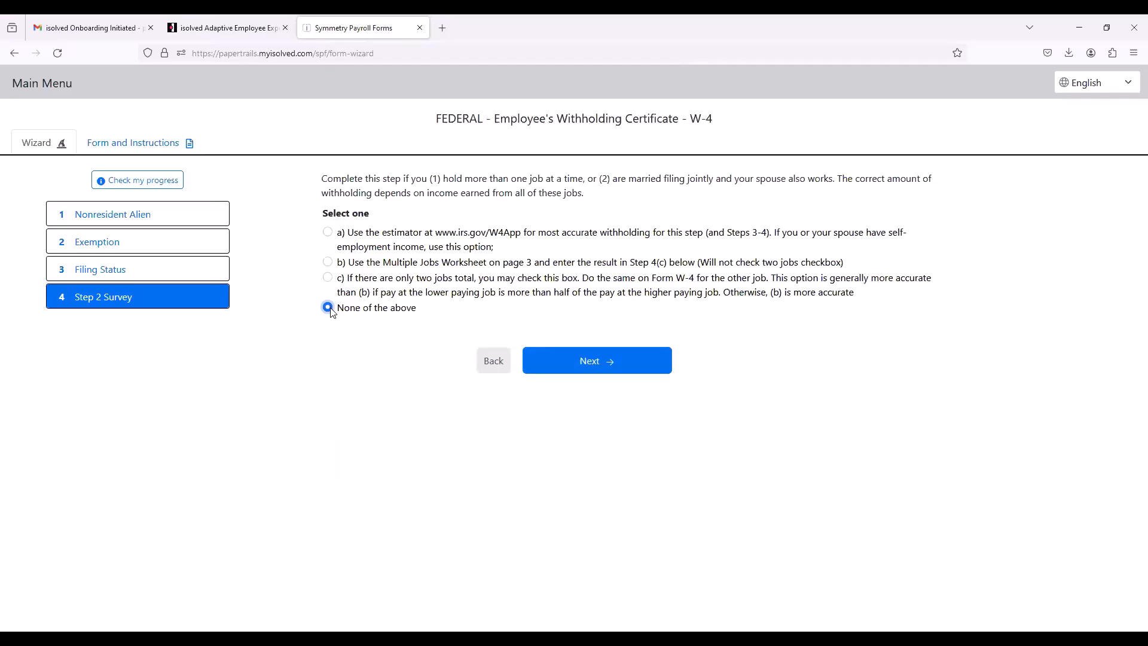
{"action": "left_click", "coordinate": [603, 370]}
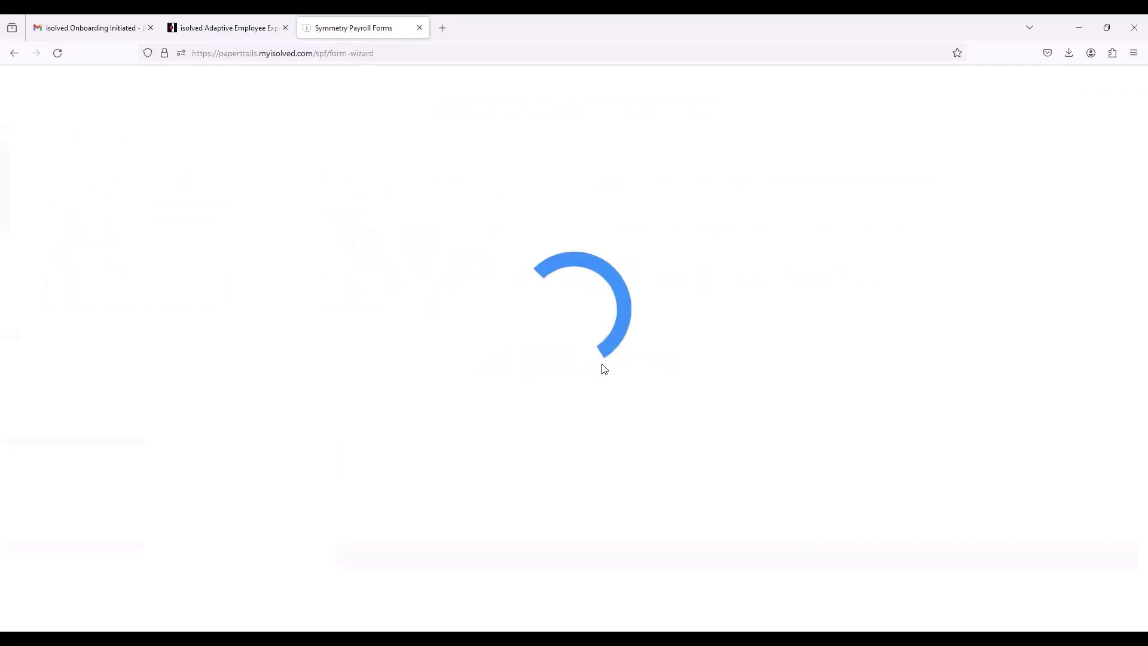
{"action": "left_click", "coordinate": [328, 214]}
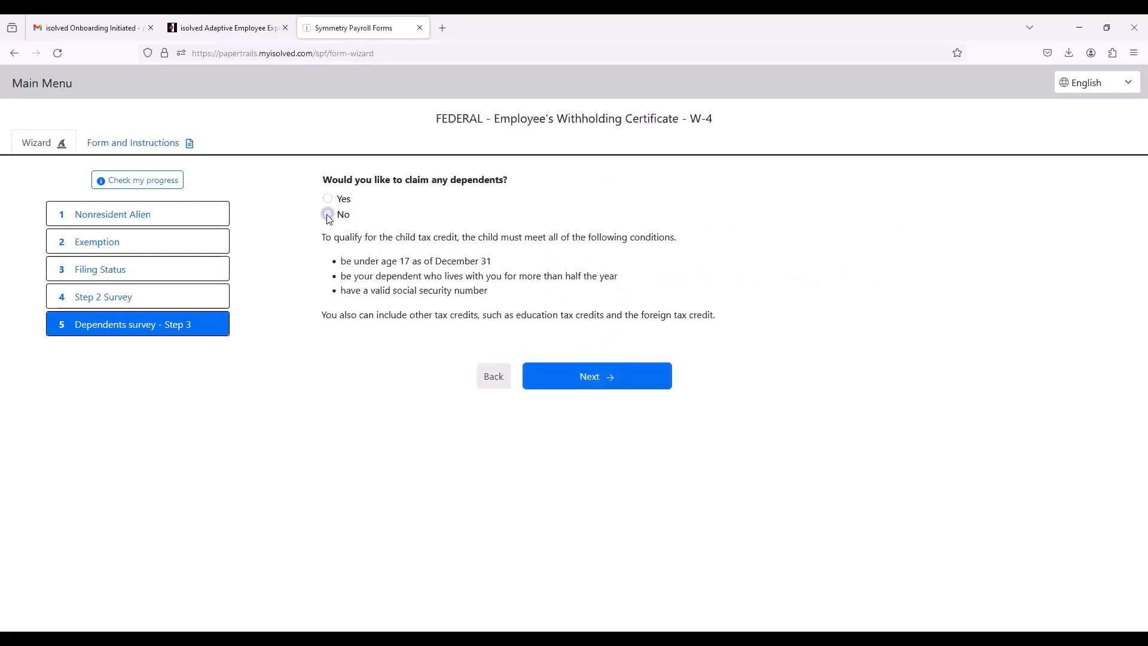
{"action": "left_click", "coordinate": [628, 376]}
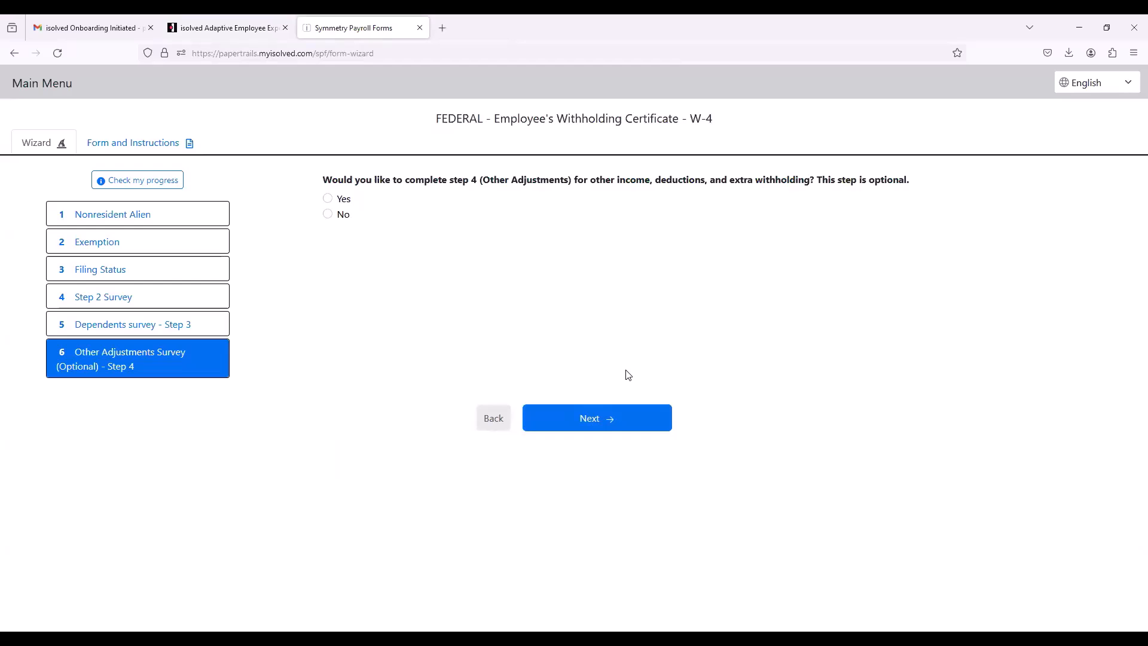
{"action": "left_click", "coordinate": [335, 201]}
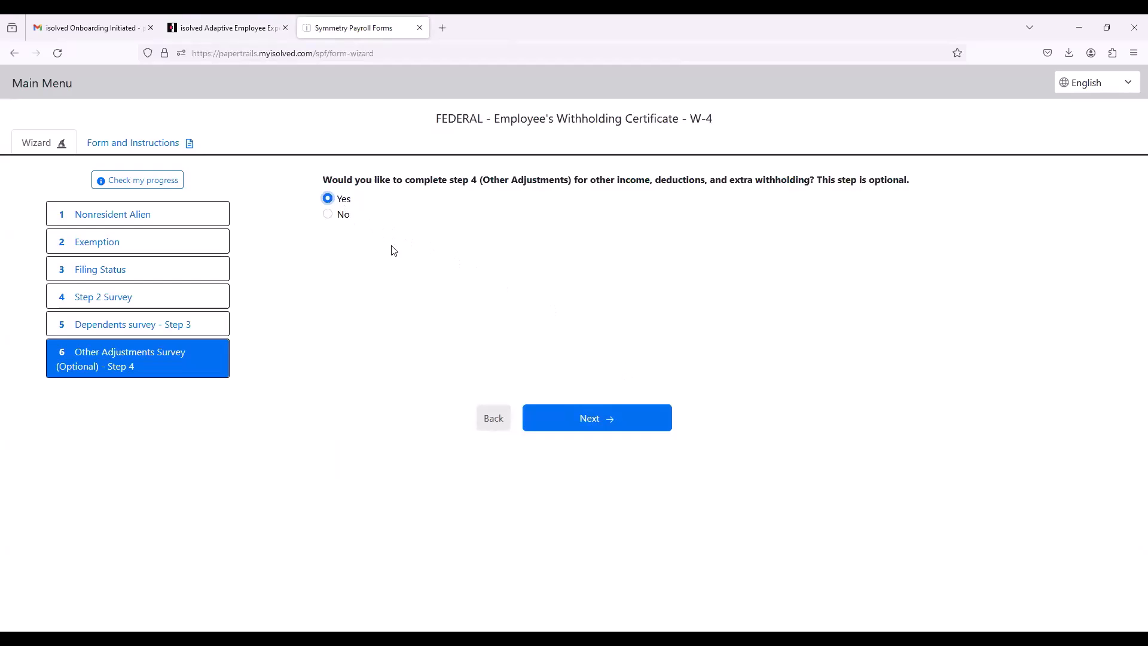
{"action": "left_click", "coordinate": [565, 415]}
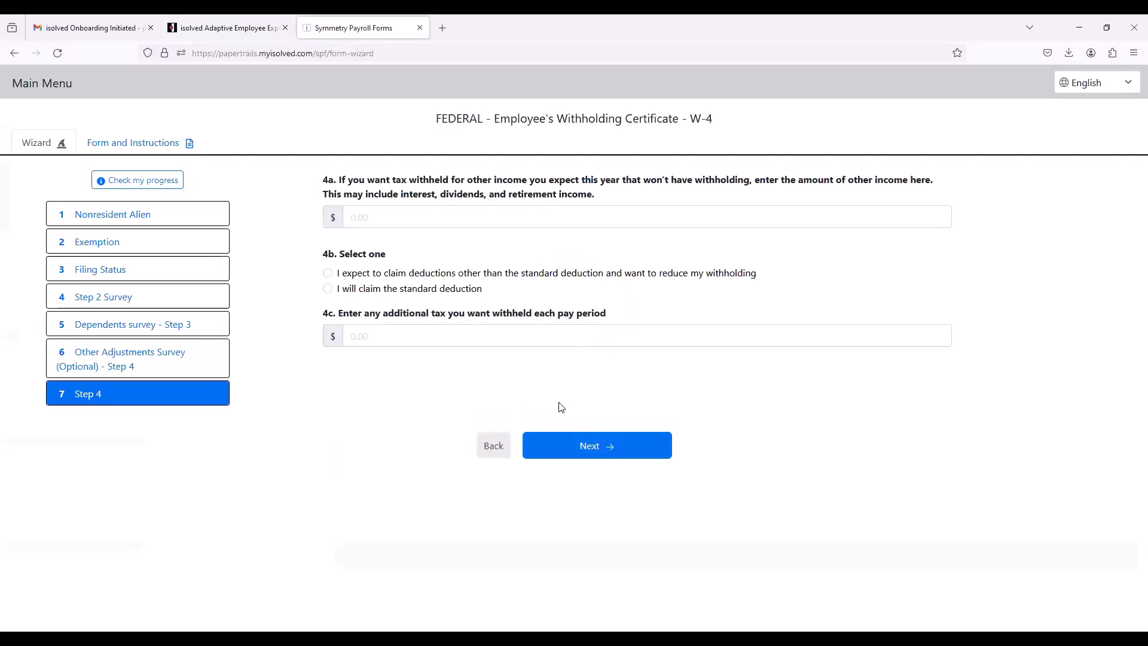
Step: Complete W-4 Step 4 with the standard deduction and $5.00 additional tax withheld each pay period
{"action": "left_click", "coordinate": [394, 216]}
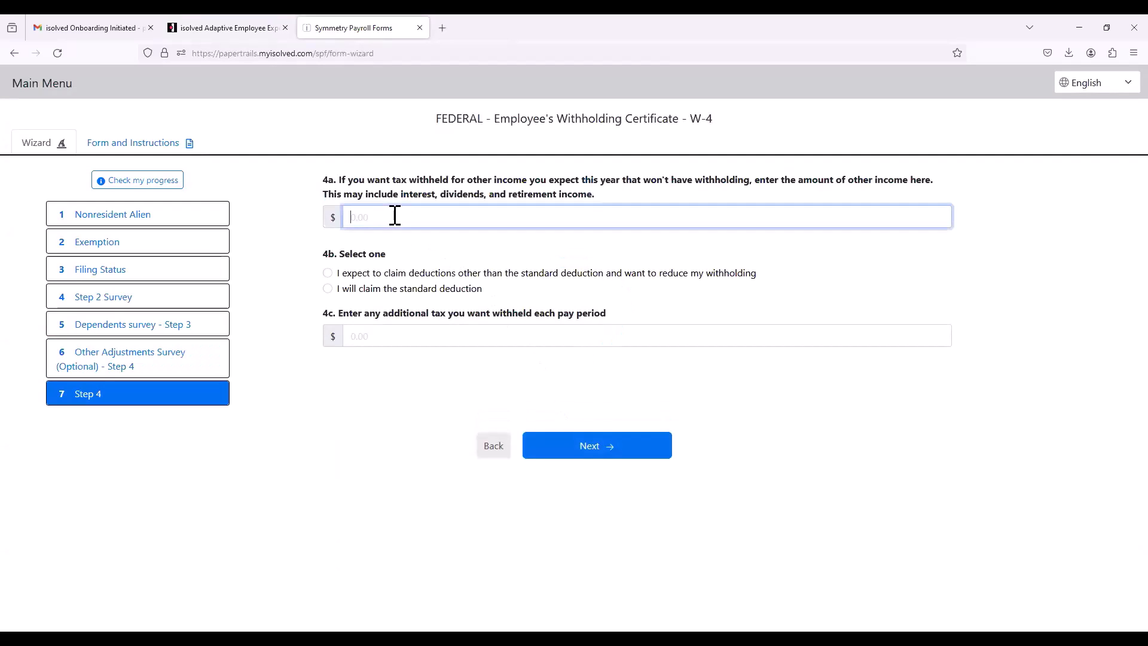
{"action": "type", "text": "5."}
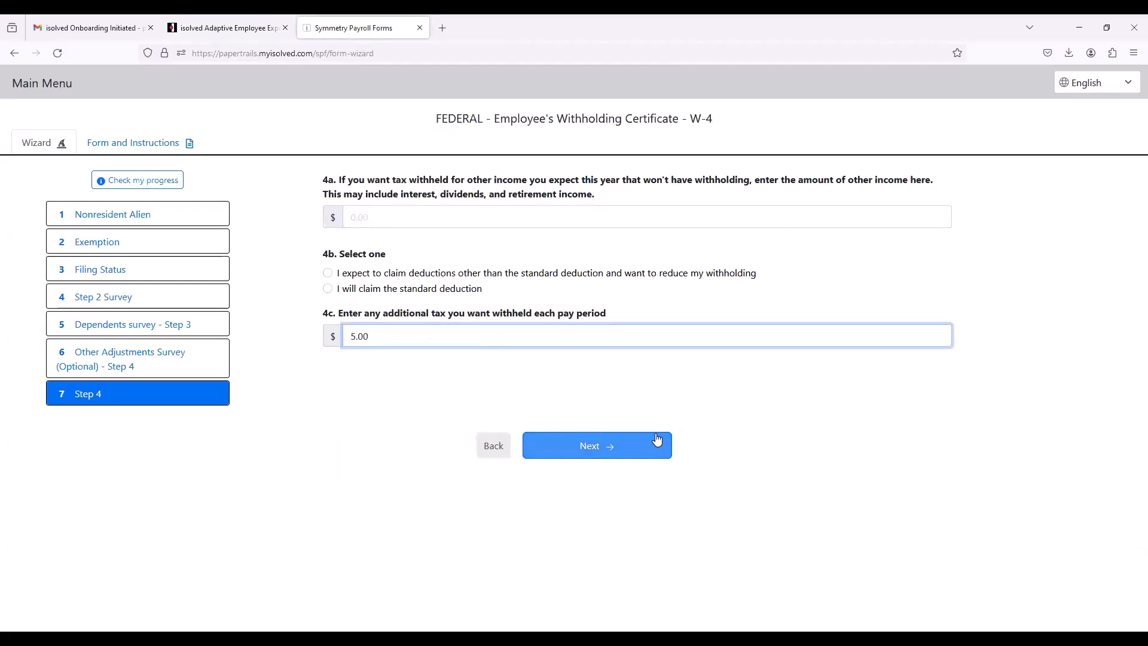
{"action": "left_click", "coordinate": [590, 445]}
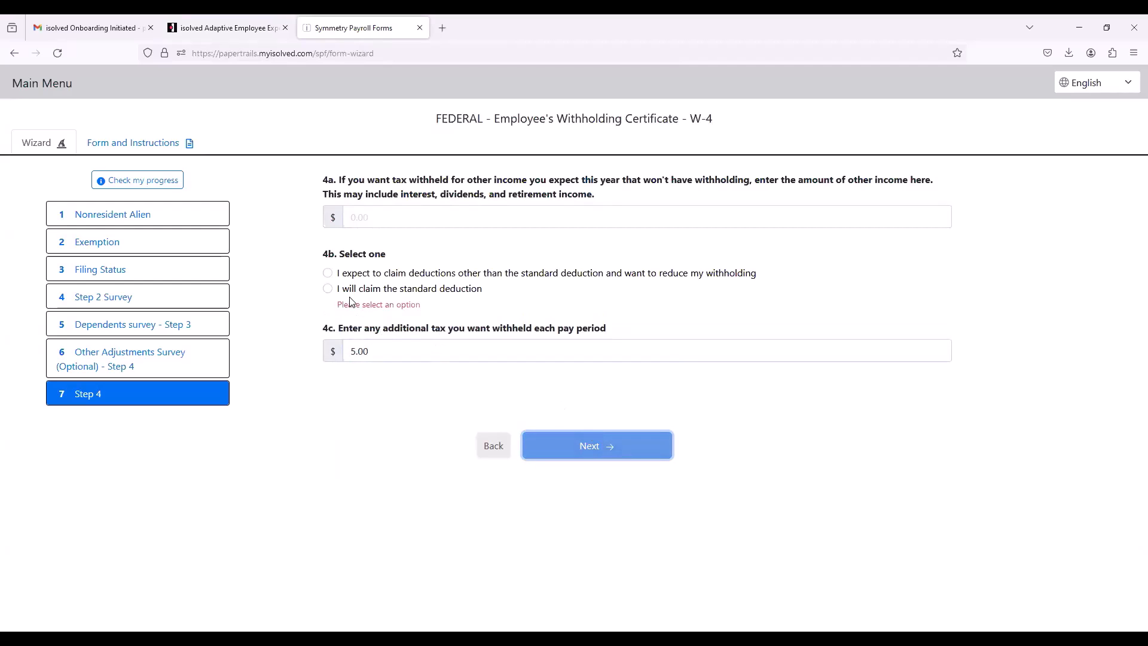
{"action": "left_click", "coordinate": [328, 288]}
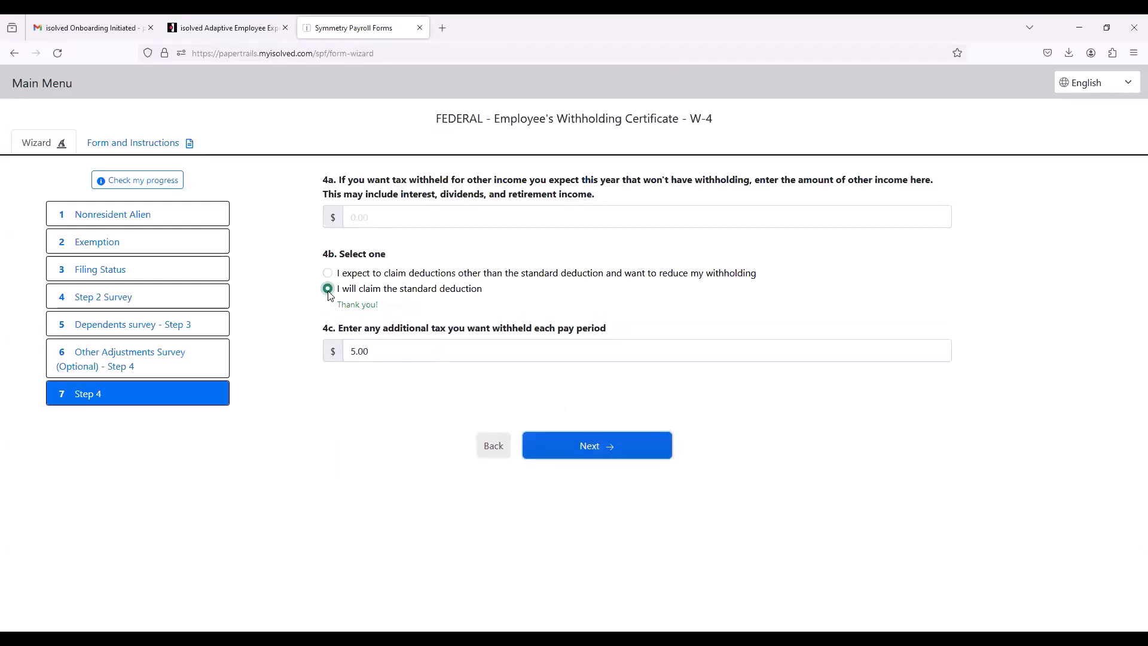
{"action": "left_click", "coordinate": [594, 445]}
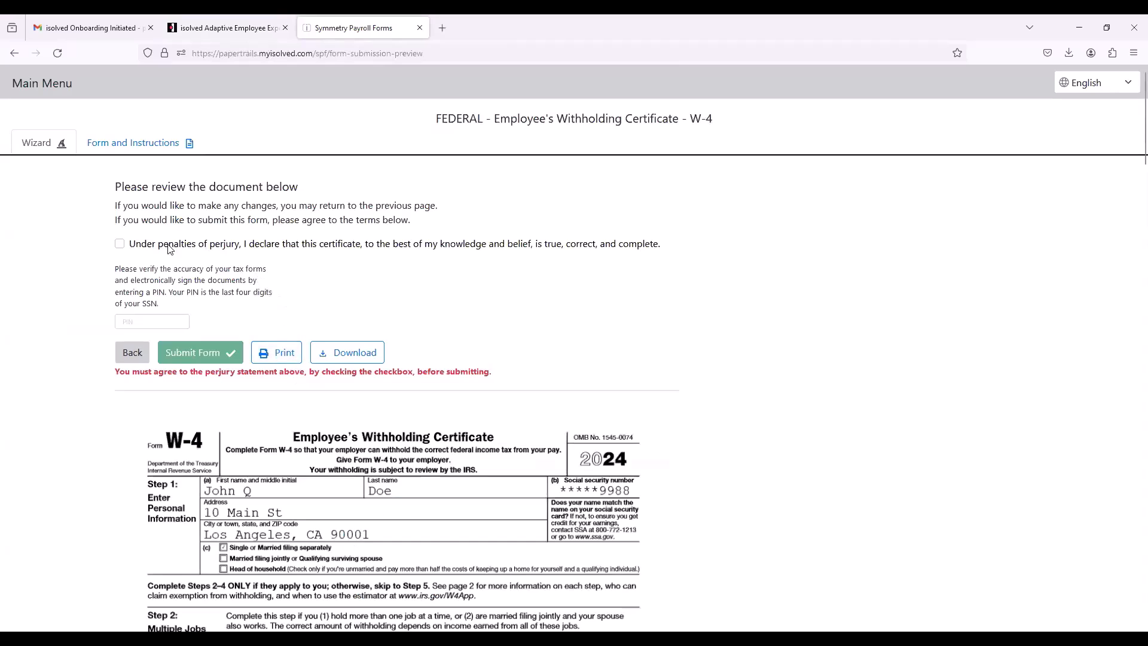
Step: Agree to the perjury declaration, review the completed W-4, sign it with the employee's PIN, and submit the form
{"action": "left_click", "coordinate": [119, 244]}
{"action": "scroll", "coordinate": [714, 395], "scroll_direction": "down", "scroll_amount": 4}
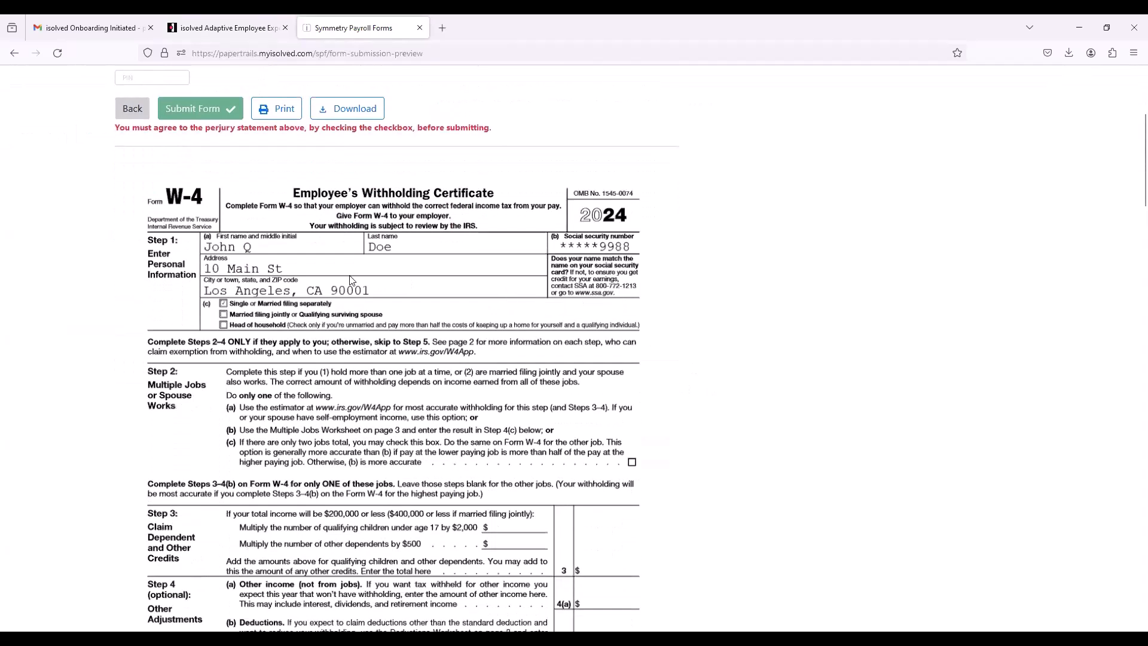
{"action": "scroll", "coordinate": [189, 312], "scroll_direction": "down", "scroll_amount": 4}
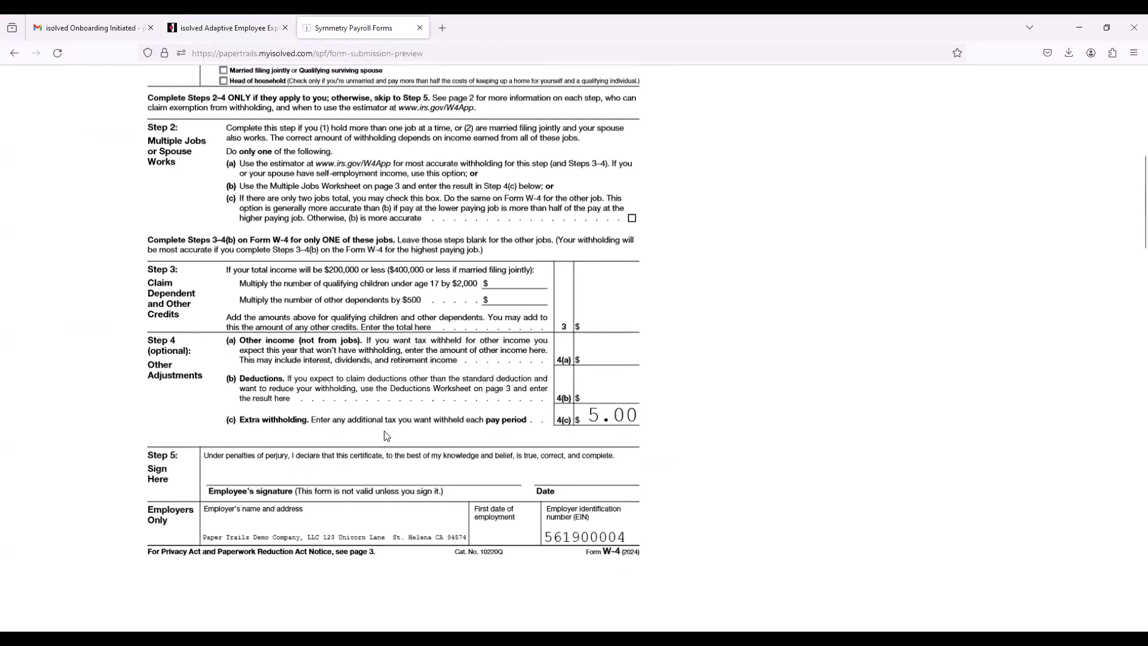
{"action": "scroll", "coordinate": [386, 437], "scroll_direction": "up", "scroll_amount": 8}
{"action": "left_click", "coordinate": [164, 323]}
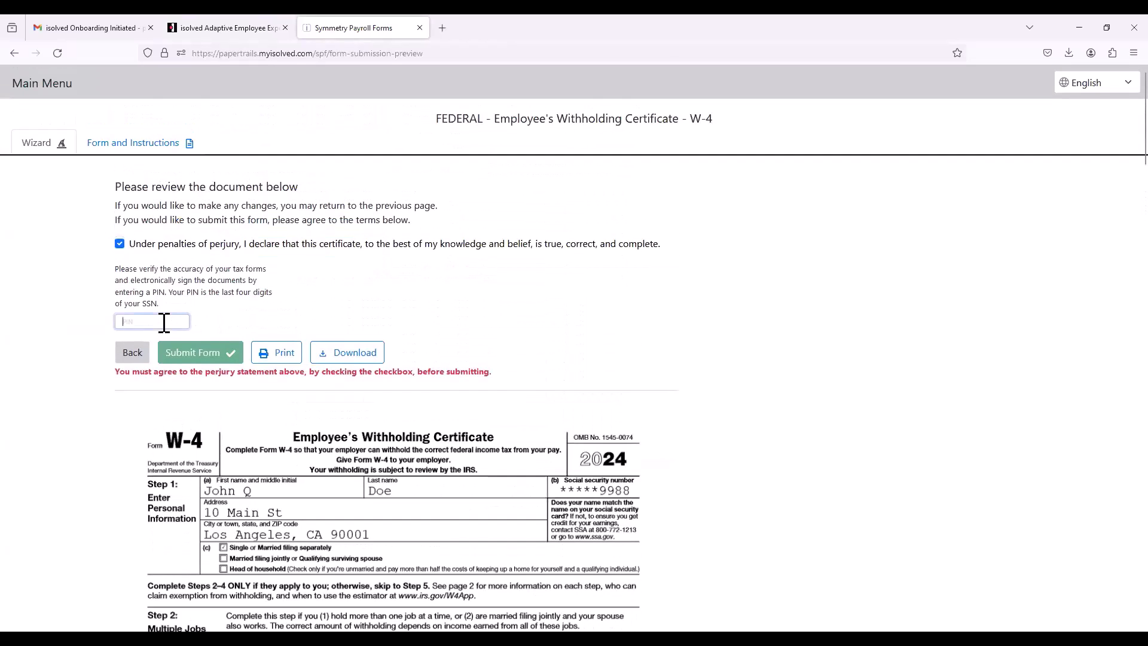
{"action": "type", "text": "9988"}
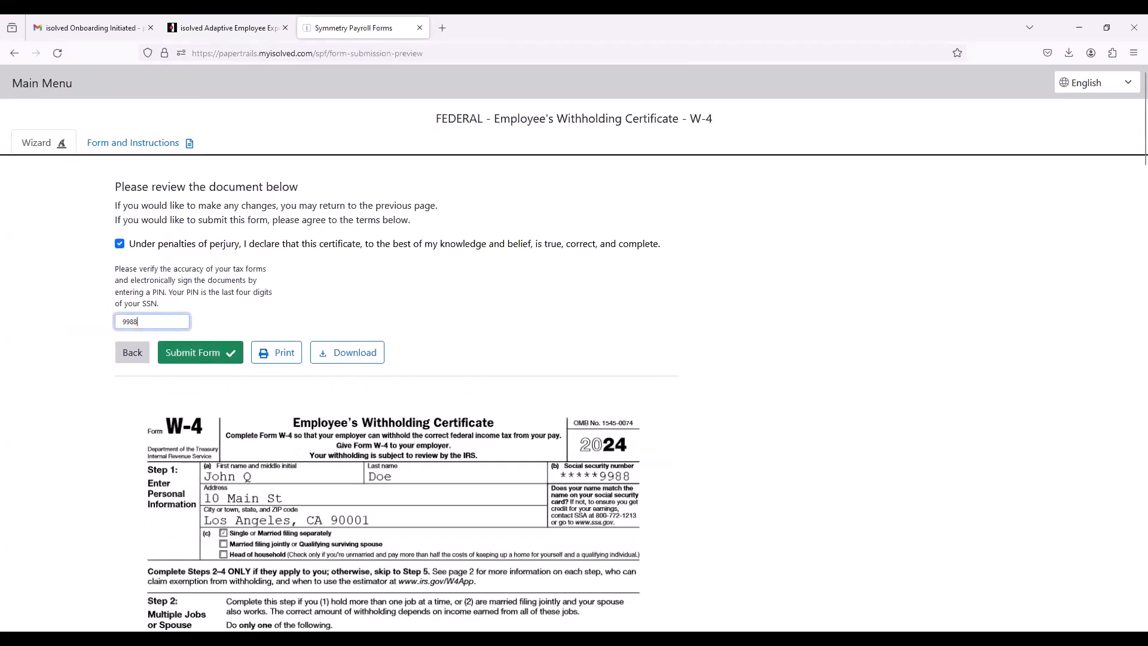
{"action": "left_click", "coordinate": [192, 356]}
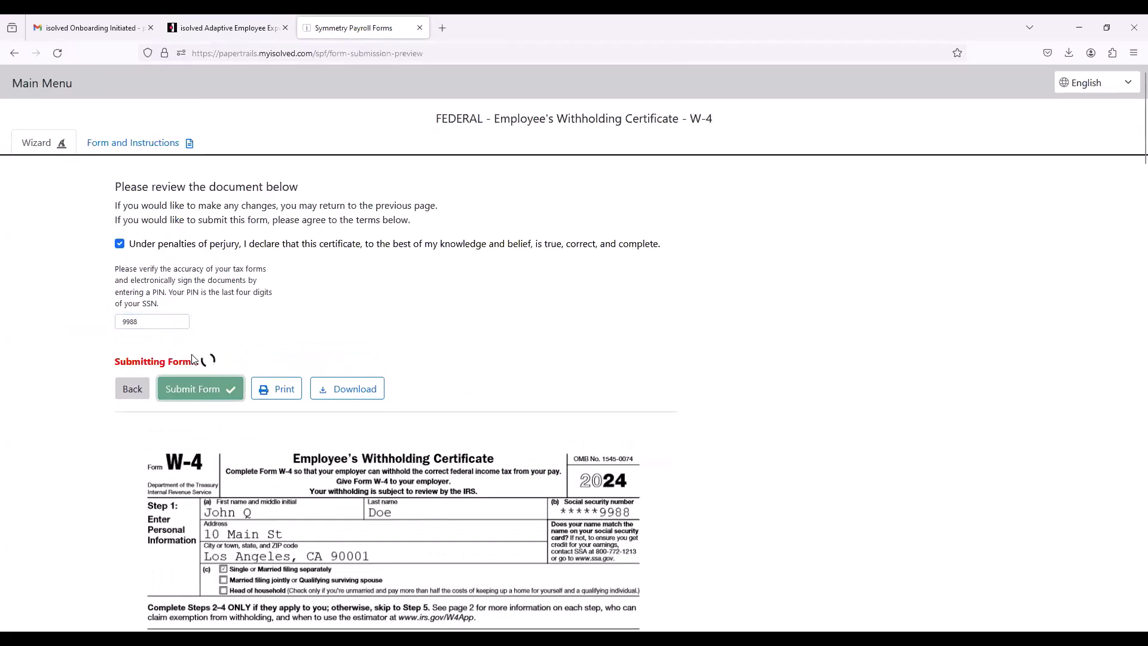
Step: Continue to the California survey, choose to proceed in English, and start the DE 4 withholding certificate
{"action": "left_click", "coordinate": [545, 172]}
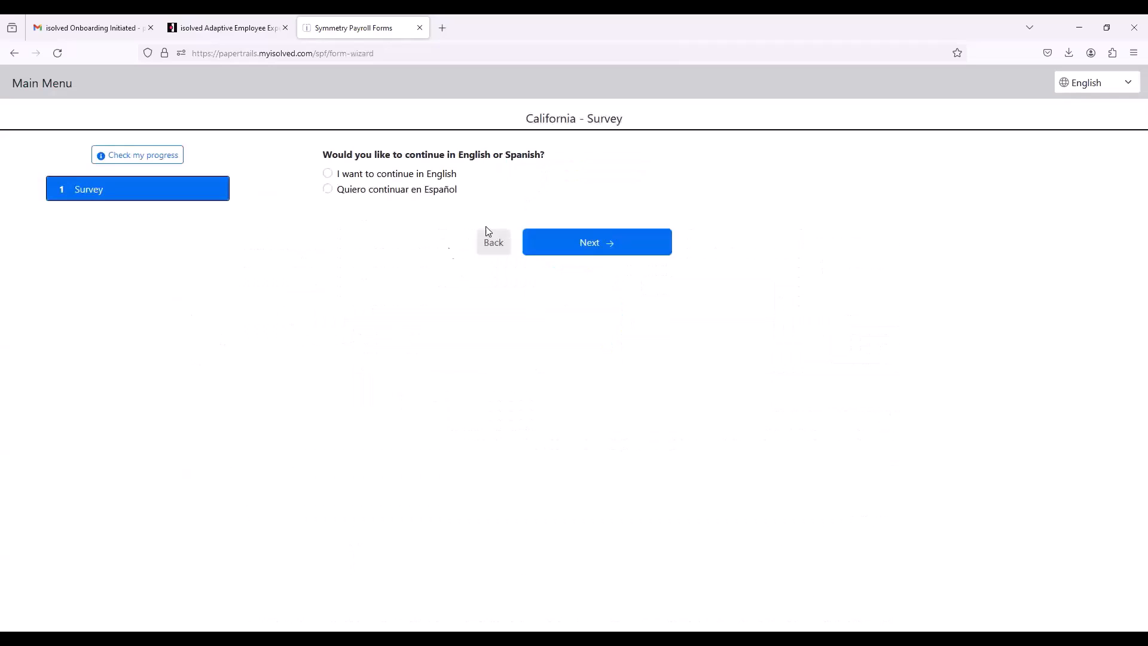
{"action": "left_click", "coordinate": [393, 175]}
{"action": "left_click", "coordinate": [604, 245]}
{"action": "left_click", "coordinate": [616, 247]}
{"action": "left_click", "coordinate": [256, 238]}
Step: On the DE 4, choose the Single or Married (with two or more incomes) filing status and declare not exempt from California withholding
{"action": "left_click", "coordinate": [341, 205]}
{"action": "left_click", "coordinate": [601, 286]}
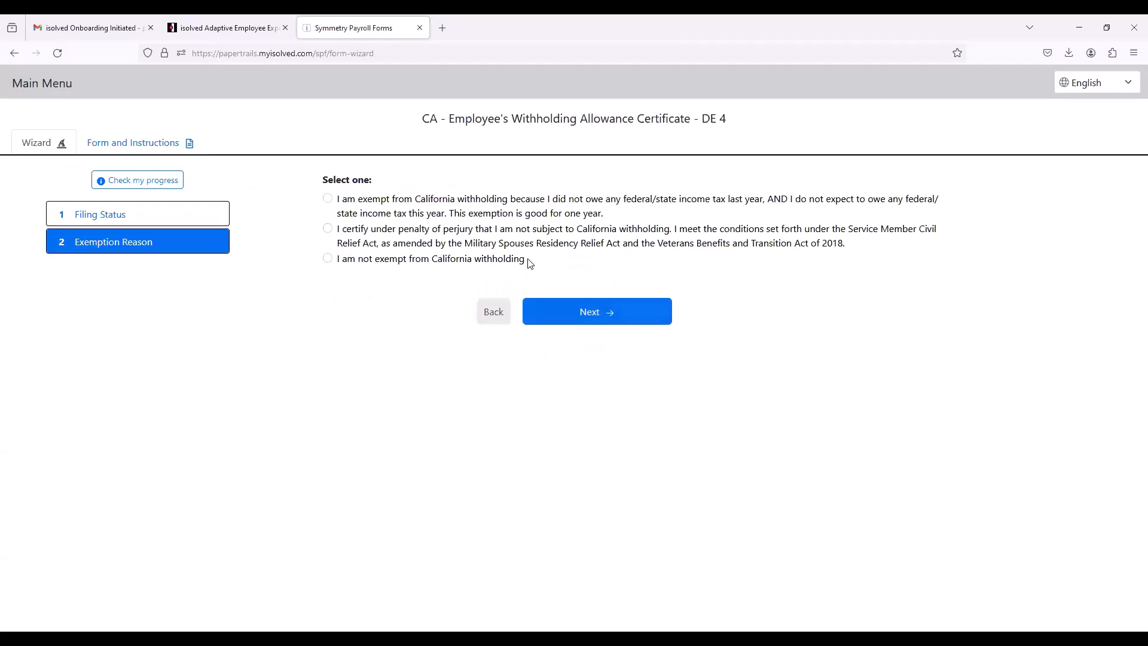
{"action": "left_click", "coordinate": [339, 263]}
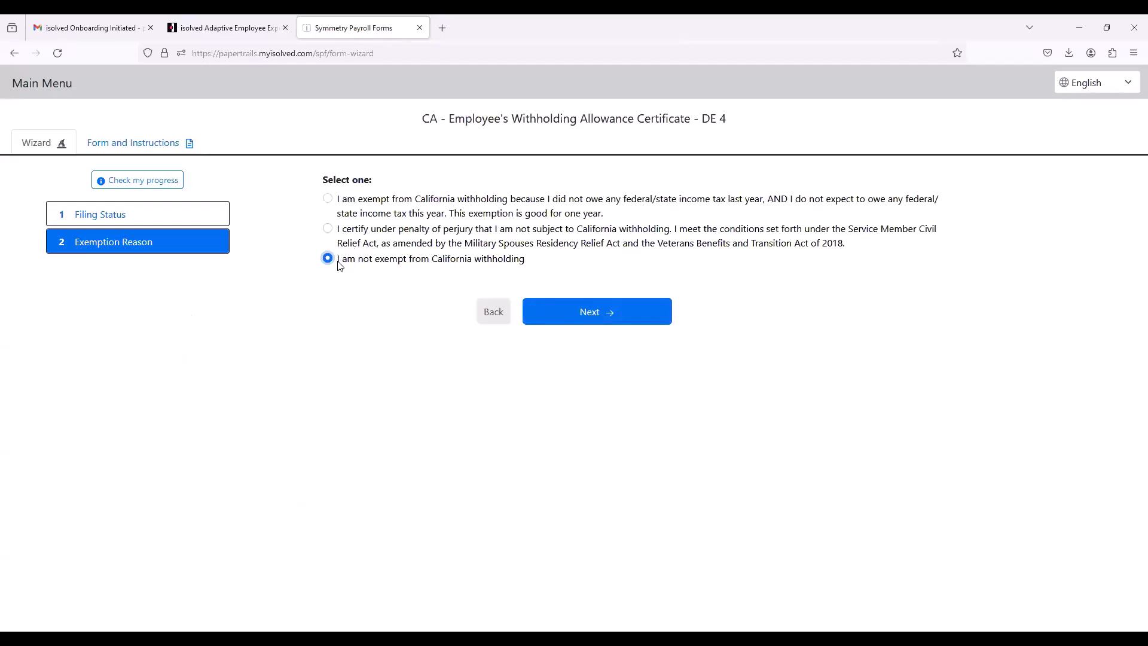
{"action": "left_click", "coordinate": [613, 323]}
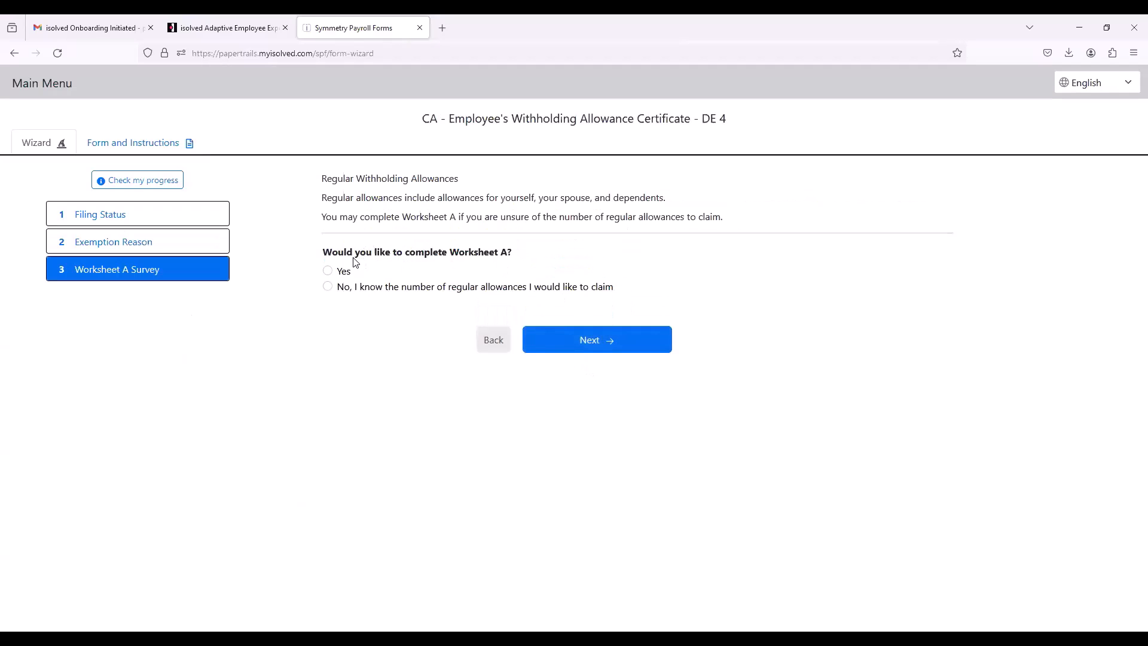
Step: Decline to complete DE 4 Worksheets A, B and C and proceed to the summary
{"action": "left_click", "coordinate": [336, 289]}
{"action": "left_click", "coordinate": [603, 344]}
{"action": "left_click", "coordinate": [329, 355]}
{"action": "left_click", "coordinate": [601, 407]}
{"action": "left_click", "coordinate": [329, 287]}
{"action": "left_click", "coordinate": [590, 367]}
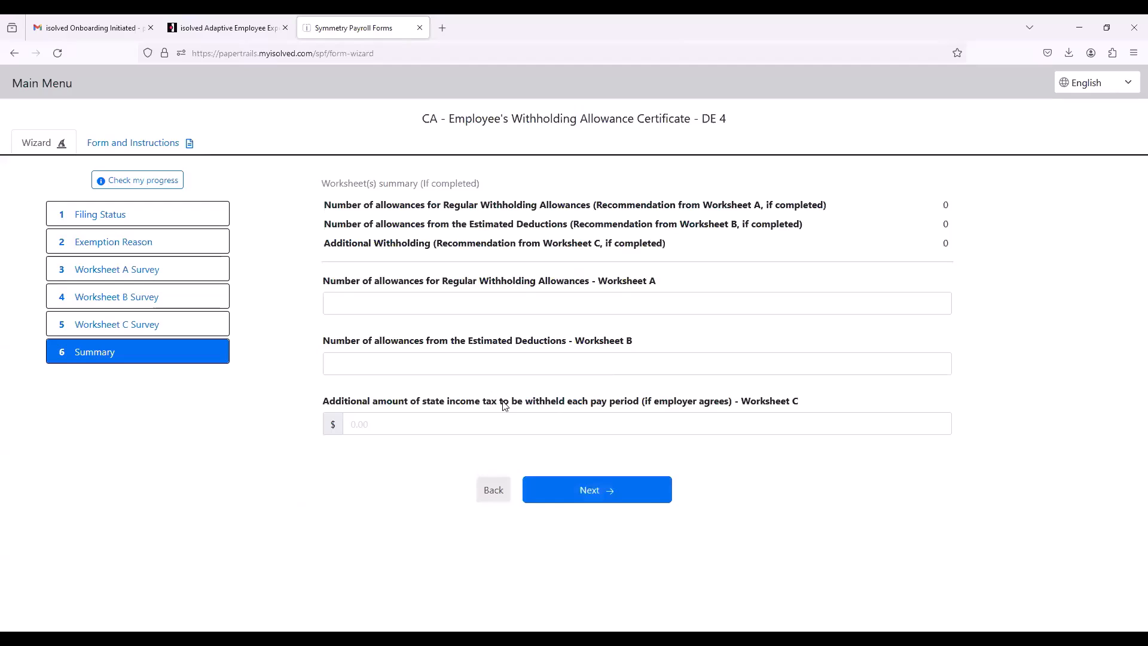
Step: Enter 0 allowances for Worksheets A and B and $5.00 additional state income tax withheld each pay period
{"action": "left_click", "coordinate": [459, 304]}
{"action": "type", "text": "0"}
{"action": "left_click", "coordinate": [457, 355]}
{"action": "type", "text": "0"}
{"action": "left_click", "coordinate": [430, 424]}
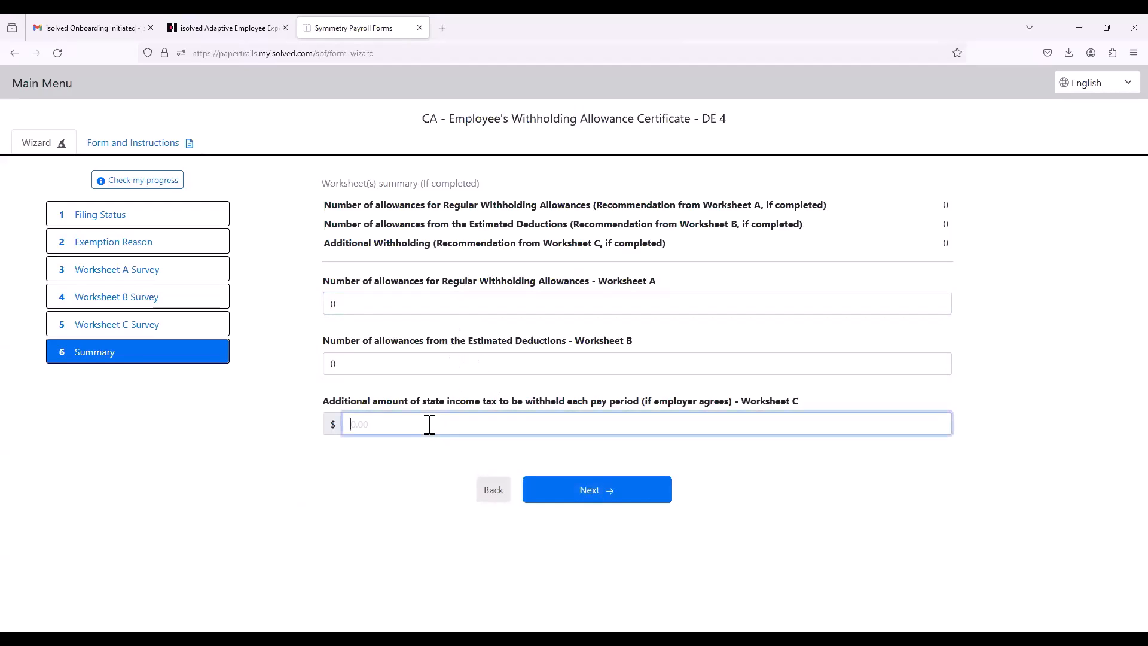
{"action": "left_click", "coordinate": [577, 496]}
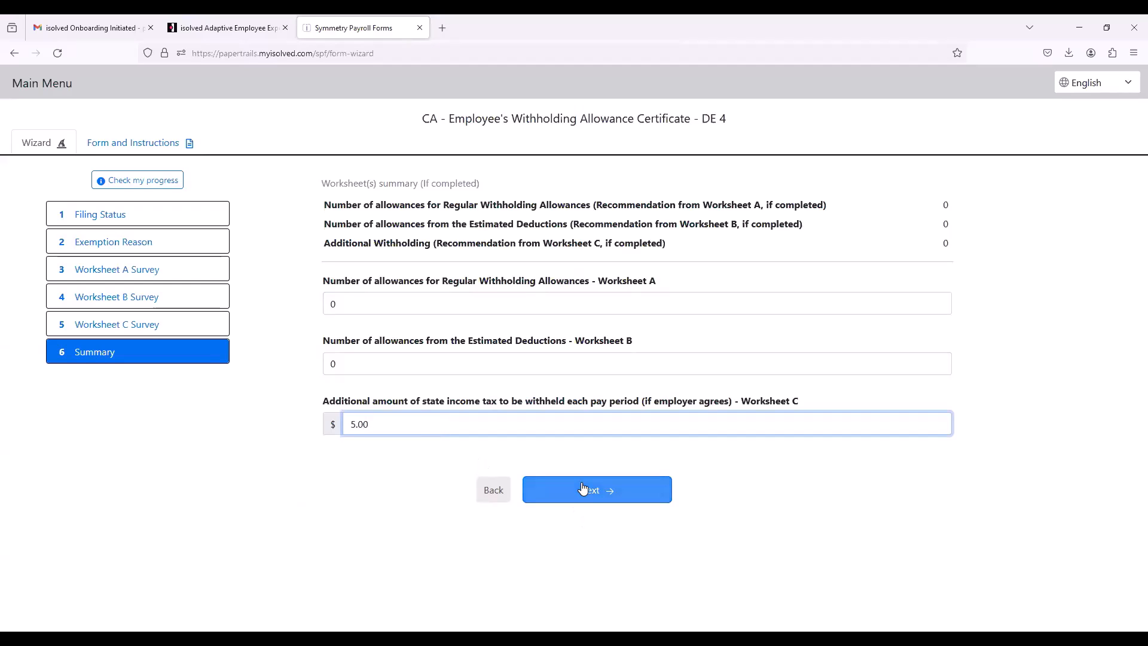
Step: Review the completed DE 4, agree to the perjury declaration, sign with the employee's PIN, and submit the form
{"action": "scroll", "coordinate": [654, 272], "scroll_direction": "down", "scroll_amount": 6}
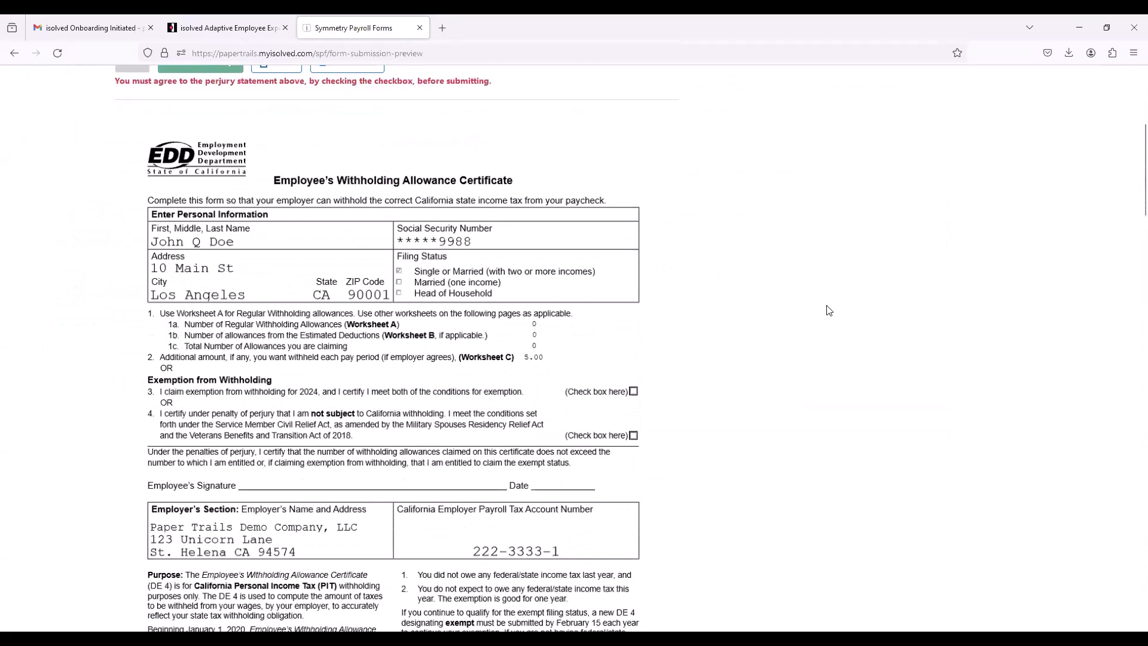
{"action": "scroll", "coordinate": [513, 313], "scroll_direction": "down", "scroll_amount": 1}
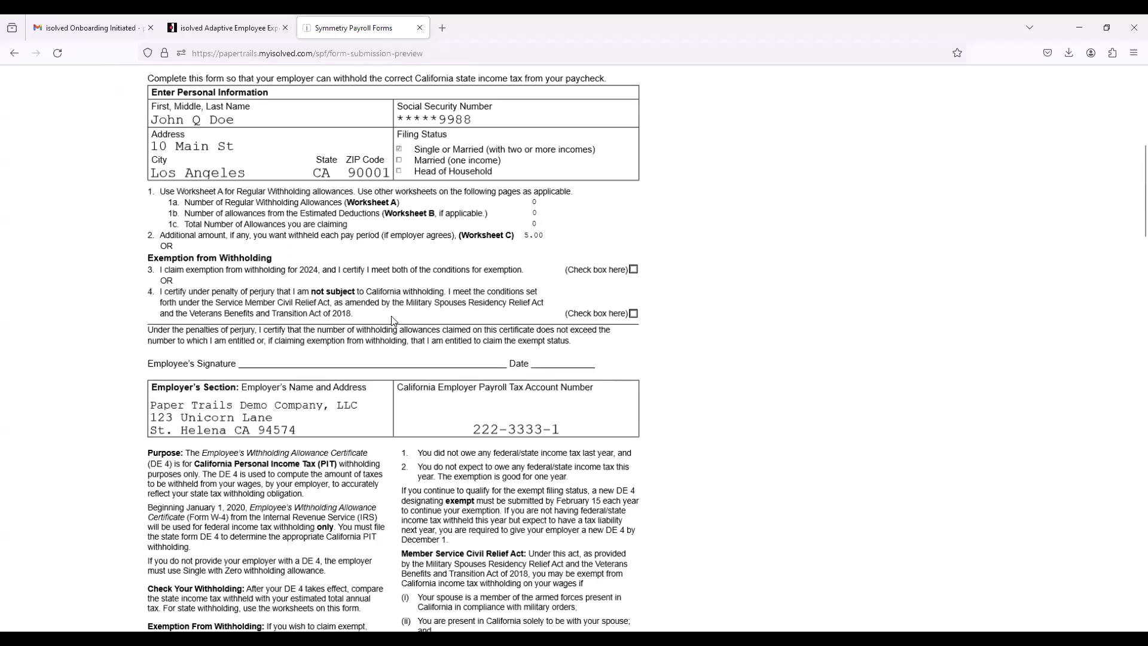
{"action": "scroll", "coordinate": [390, 317], "scroll_direction": "down", "scroll_amount": 4}
{"action": "scroll", "coordinate": [388, 299], "scroll_direction": "up", "scroll_amount": 7}
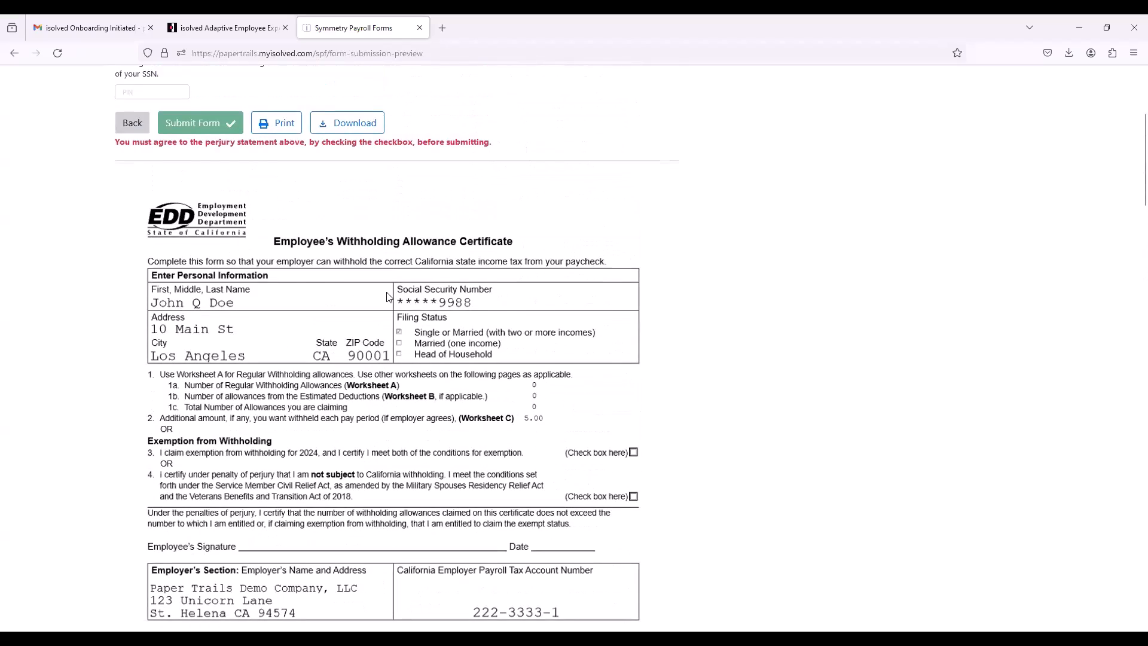
{"action": "scroll", "coordinate": [388, 298], "scroll_direction": "up", "scroll_amount": 4}
{"action": "left_click", "coordinate": [120, 244]}
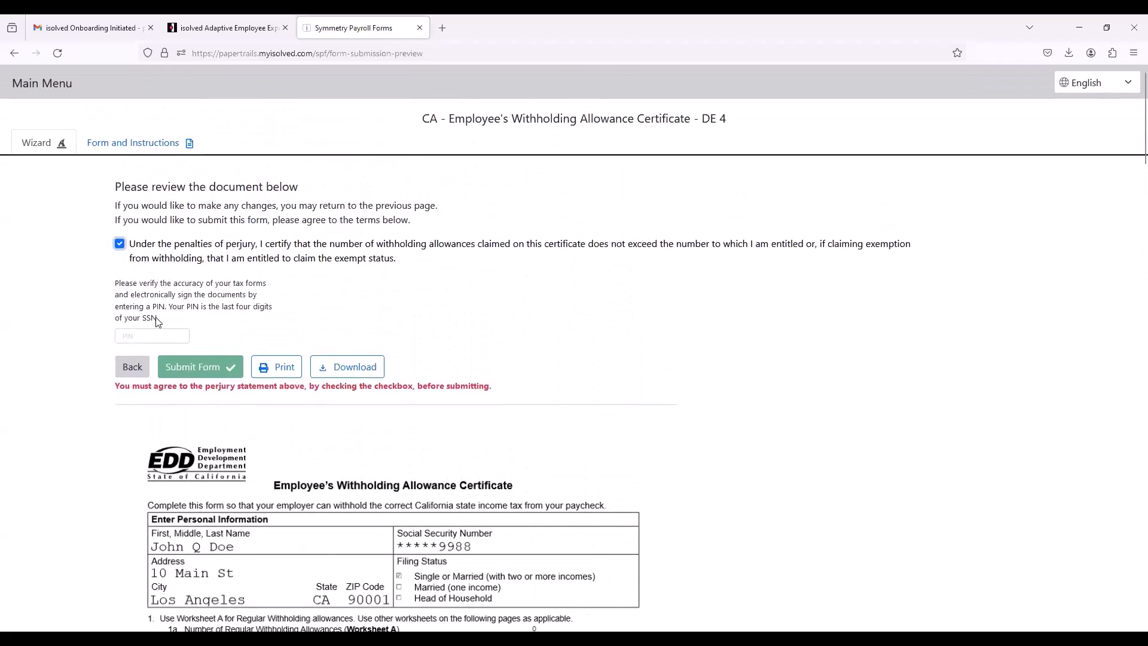
{"action": "left_click", "coordinate": [156, 333]}
{"action": "type", "text": "9988"}
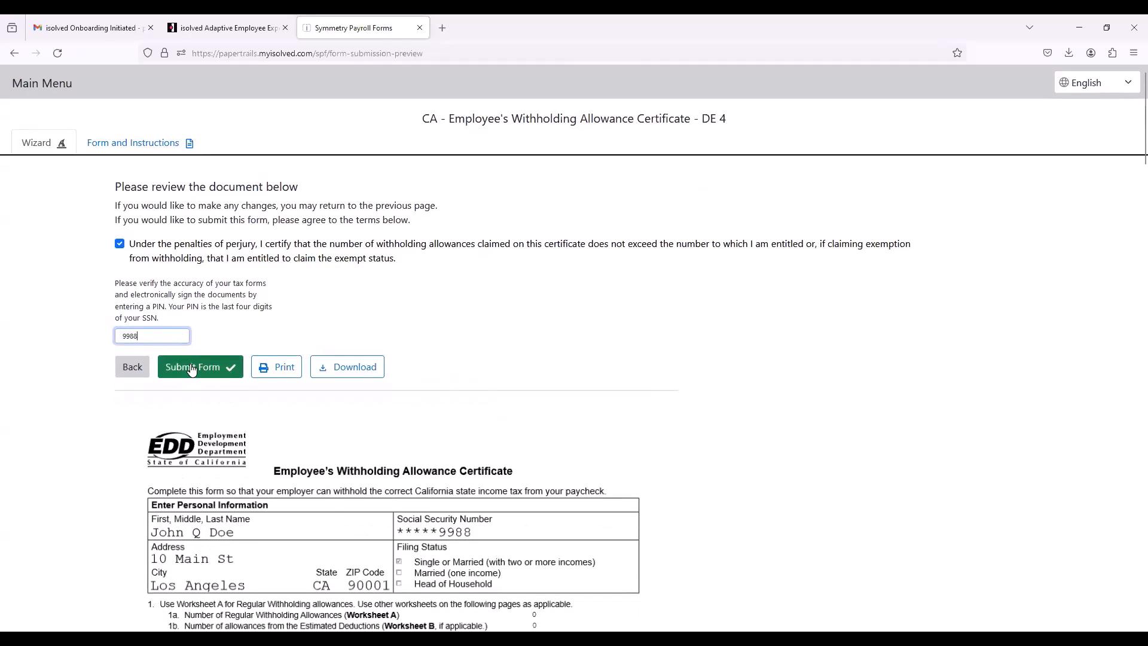
{"action": "left_click", "coordinate": [192, 367]}
Step: Finish and close the tax forms wizard, confirm the tax form updates in onboarding, and continue to Form I-9
{"action": "left_click", "coordinate": [595, 172]}
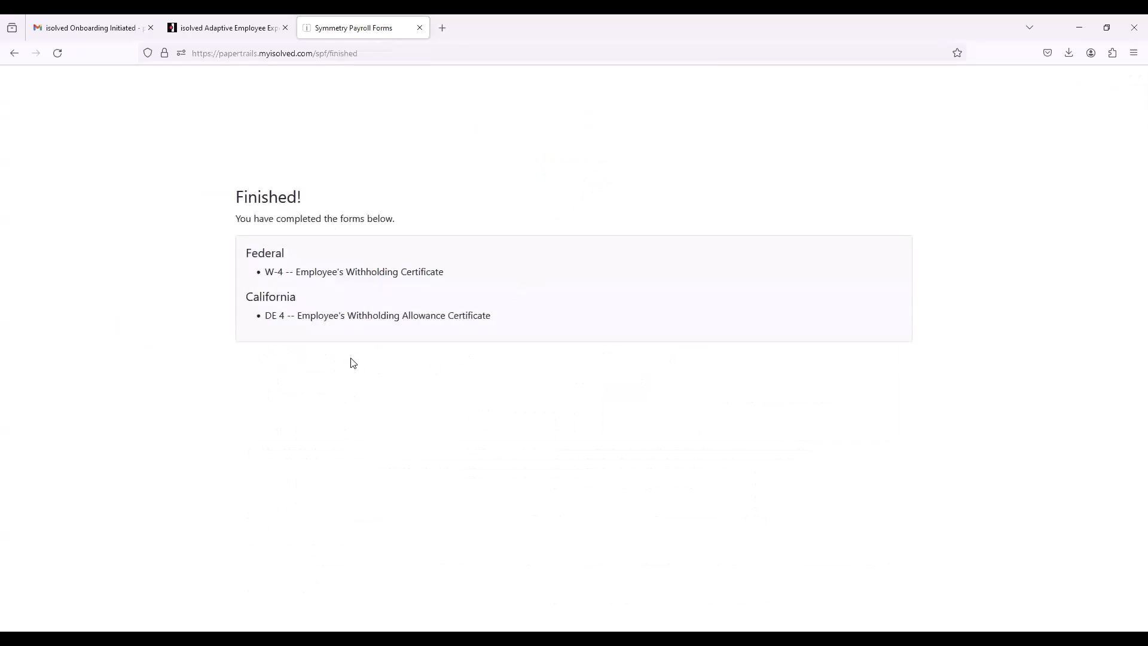
{"action": "left_click", "coordinate": [421, 29]}
{"action": "left_click", "coordinate": [583, 484]}
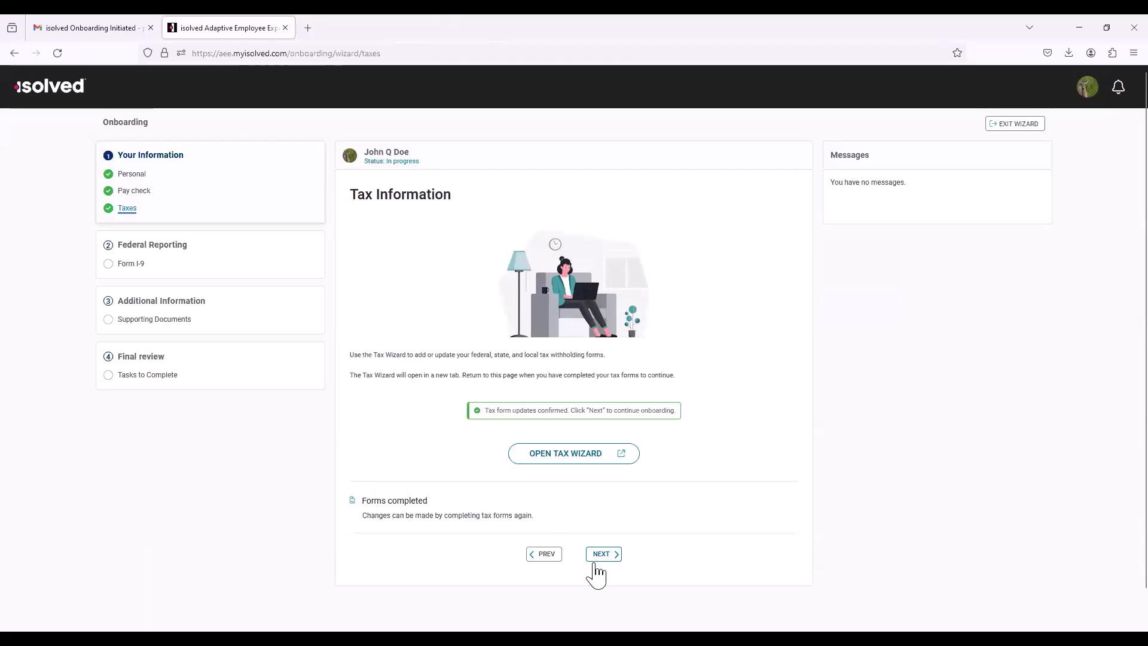
{"action": "left_click", "coordinate": [616, 555]}
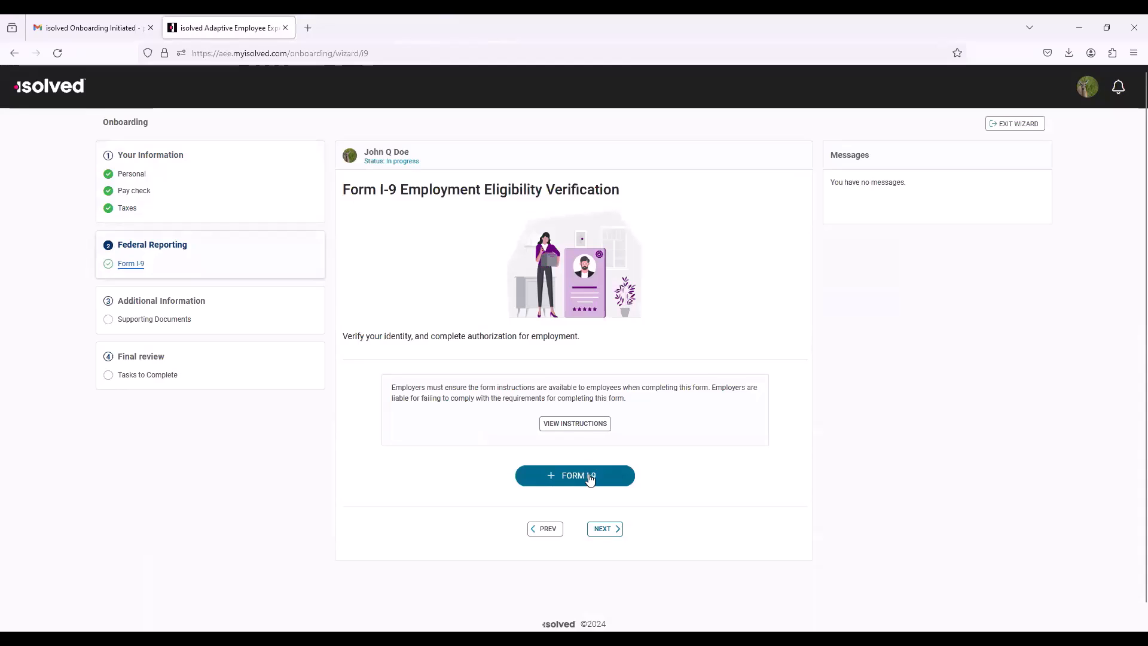
Step: Start Form I-9 and fill in the employee's last name, first name and middle initial
{"action": "left_click", "coordinate": [590, 479]}
{"action": "left_click", "coordinate": [448, 271]}
{"action": "type", "text": "Doe"}
{"action": "key", "text": "Tab"}
{"action": "type", "text": "John"}
{"action": "key", "text": "Tab"}
Step: Enter the employee's date of birth and Social Security number on Form I-9
{"action": "key", "text": "Tab"}
{"action": "key", "text": "Tab"}
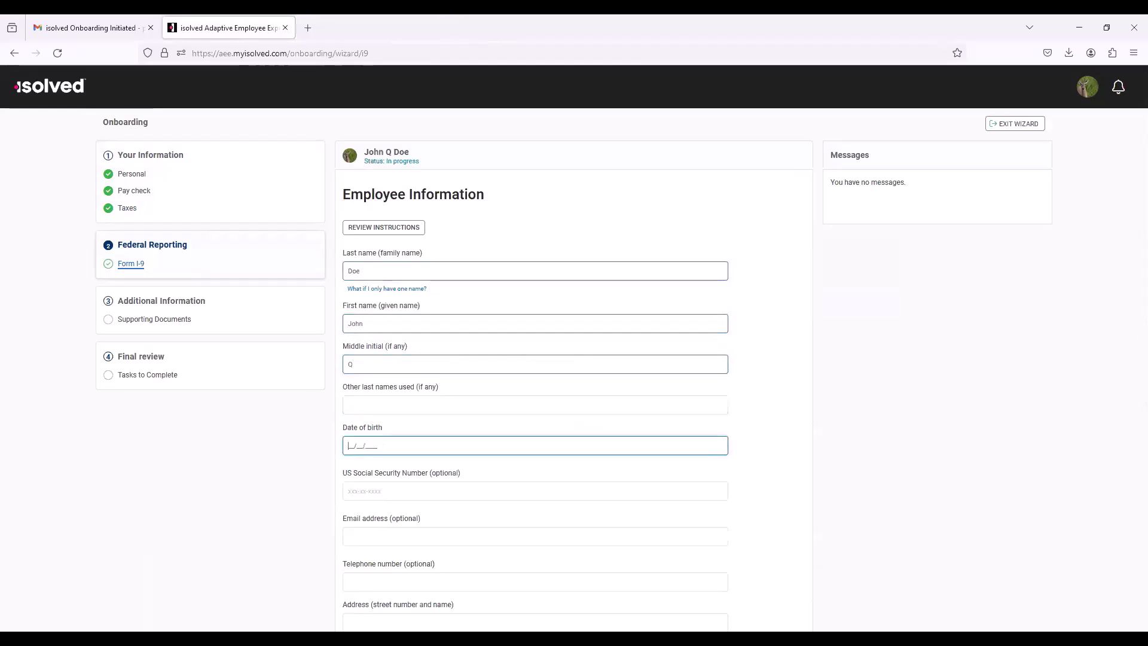
{"action": "type", "text": "01/17/1991"}
{"action": "key", "text": "Tab"}
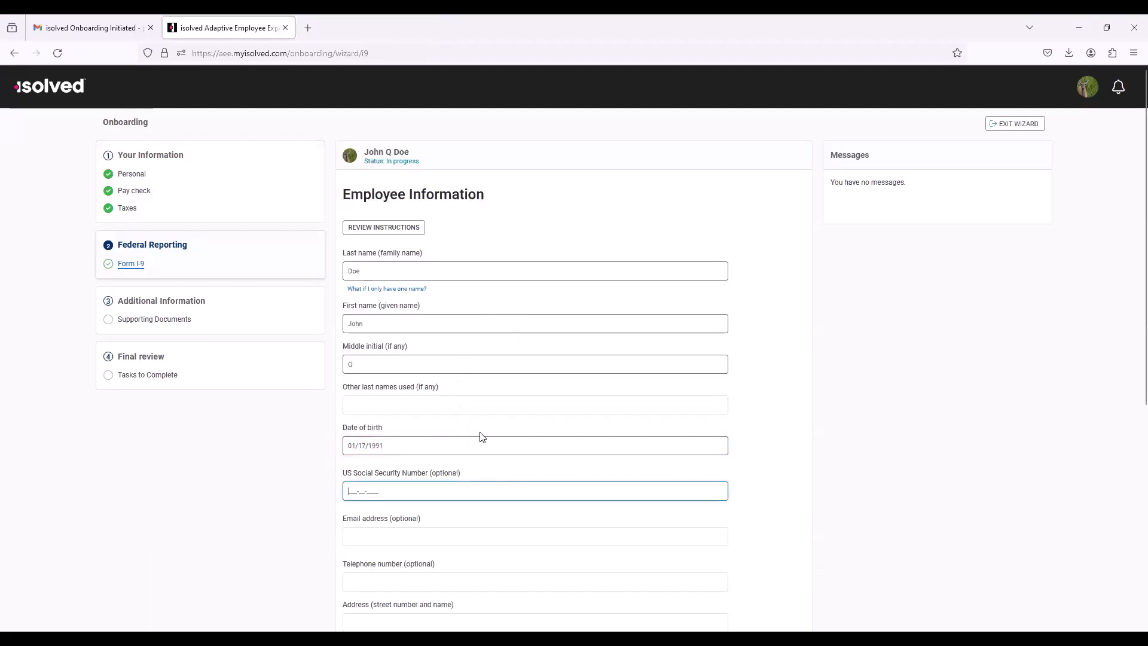
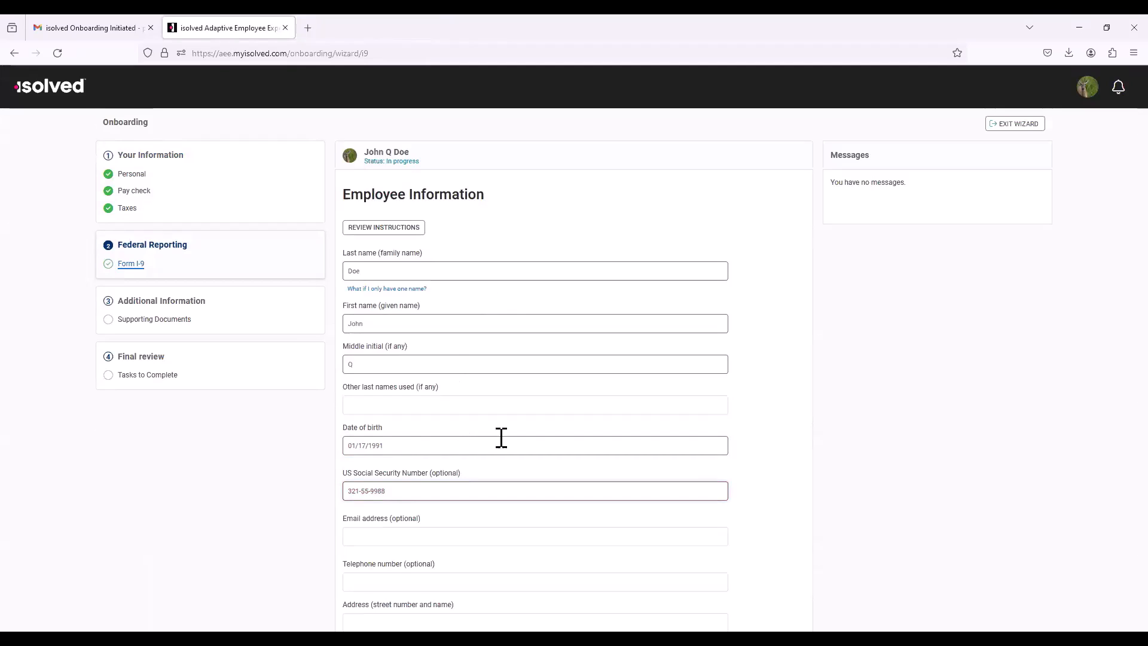
Step: Fill in the employee's street address, city, California as the state, and ZIP code, and continue to the preparer certification
{"action": "scroll", "coordinate": [500, 439], "scroll_direction": "down", "scroll_amount": 3}
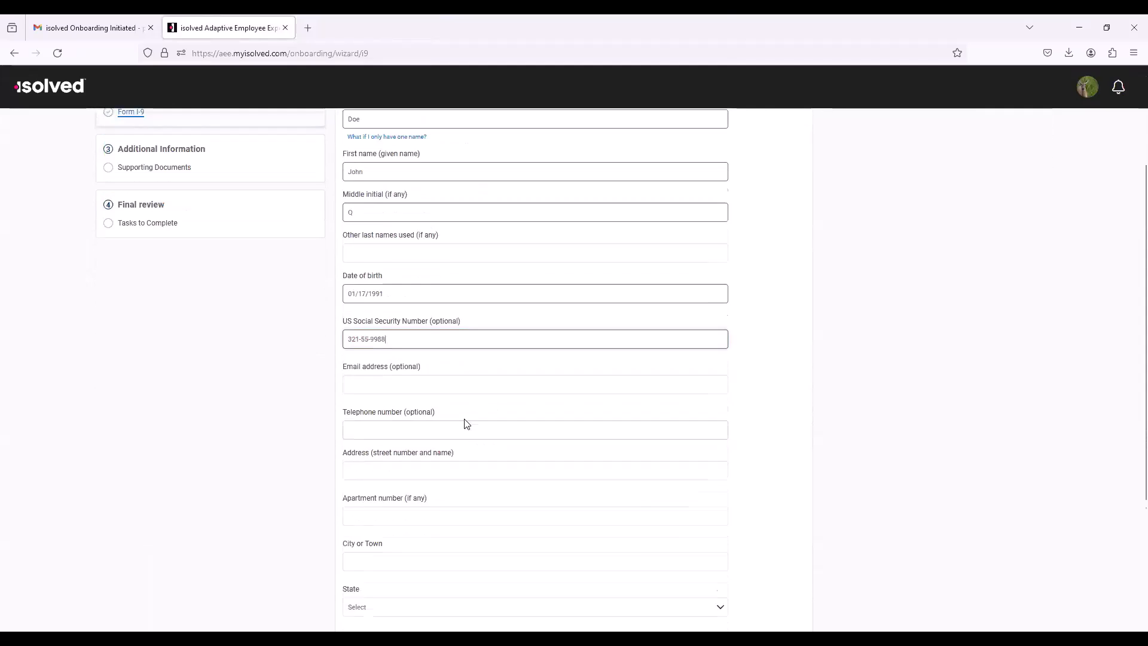
{"action": "left_click", "coordinate": [405, 436]}
{"action": "type", "text": "10 Main St"}
{"action": "key", "text": "Tab"}
{"action": "key", "text": "Tab"}
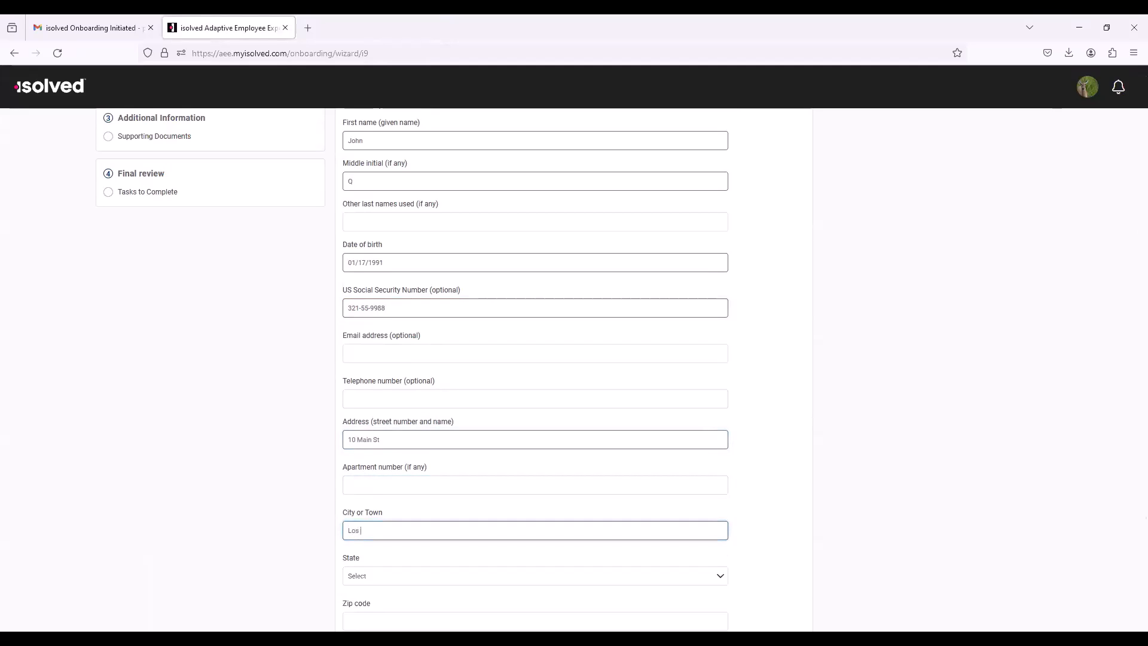
{"action": "type", "text": "Los Angeles"}
{"action": "key", "text": "Tab"}
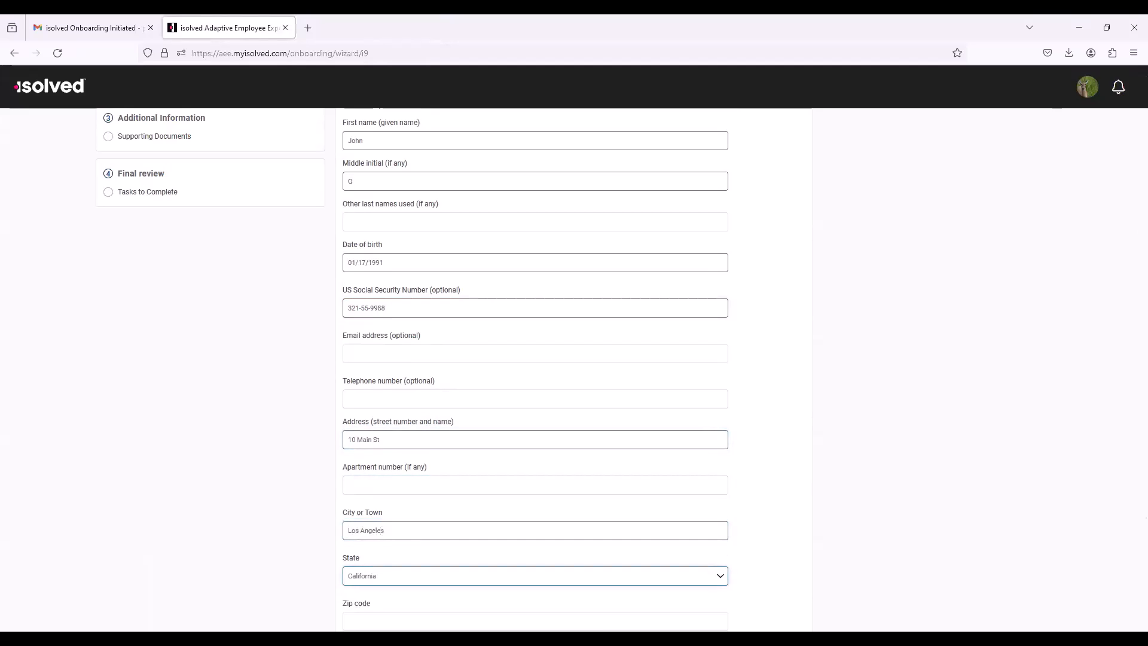
{"action": "scroll", "coordinate": [569, 579], "scroll_direction": "down", "scroll_amount": 2}
{"action": "left_click", "coordinate": [387, 500]}
{"action": "type", "text": "90001"}
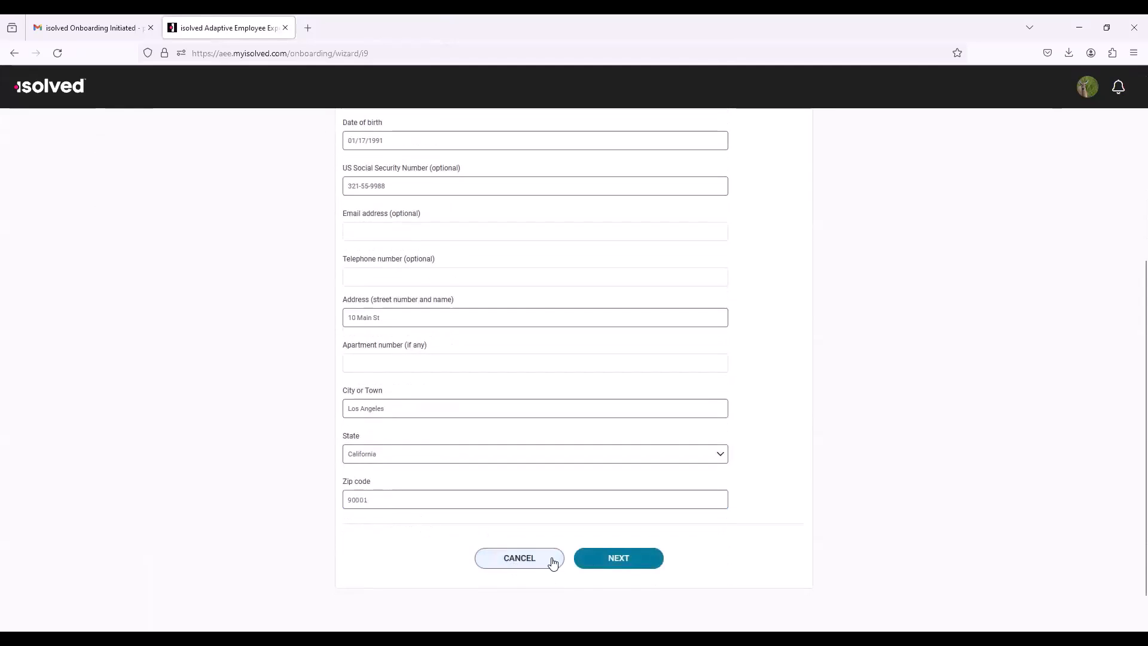
{"action": "left_click", "coordinate": [605, 558]}
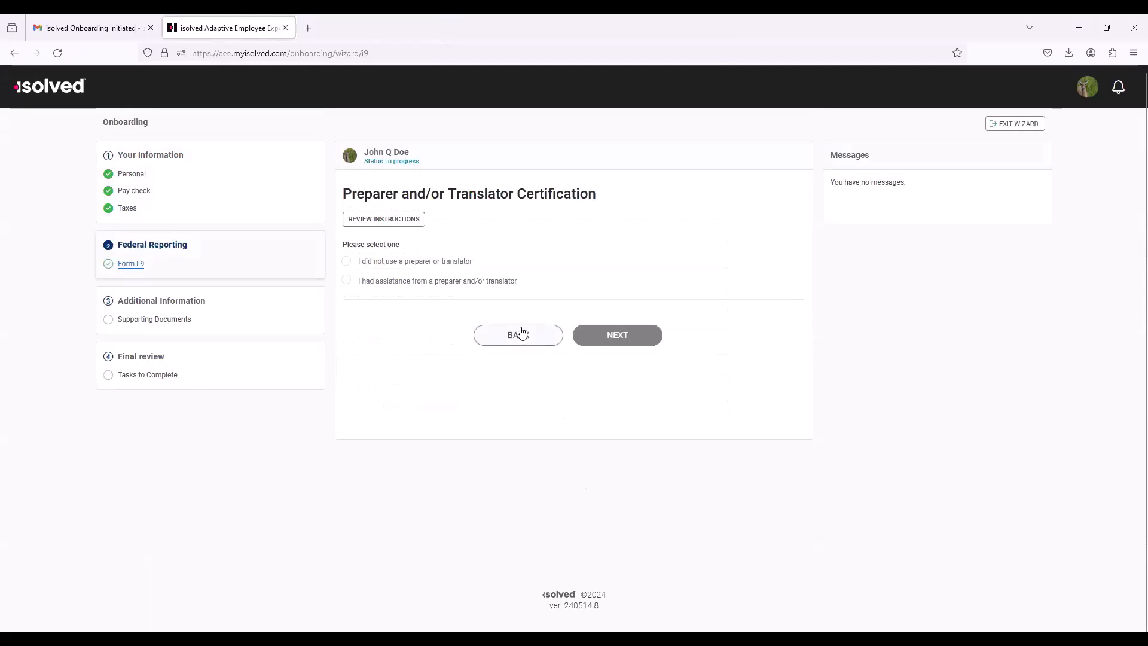
Step: State that no preparer or translator was used, and attest as a citizen of the United States by signing with the employee's full name
{"action": "left_click", "coordinate": [347, 263]}
{"action": "left_click", "coordinate": [616, 335]}
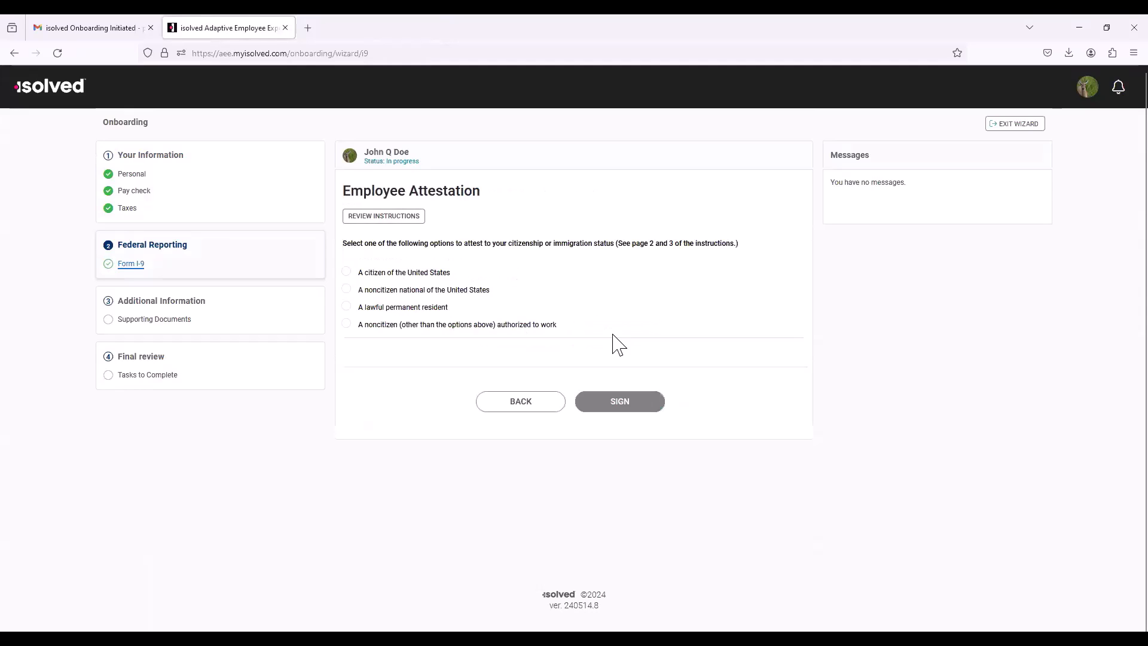
{"action": "left_click", "coordinate": [417, 276]}
{"action": "left_click", "coordinate": [438, 379]}
{"action": "type", "text": "John Q Doe"}
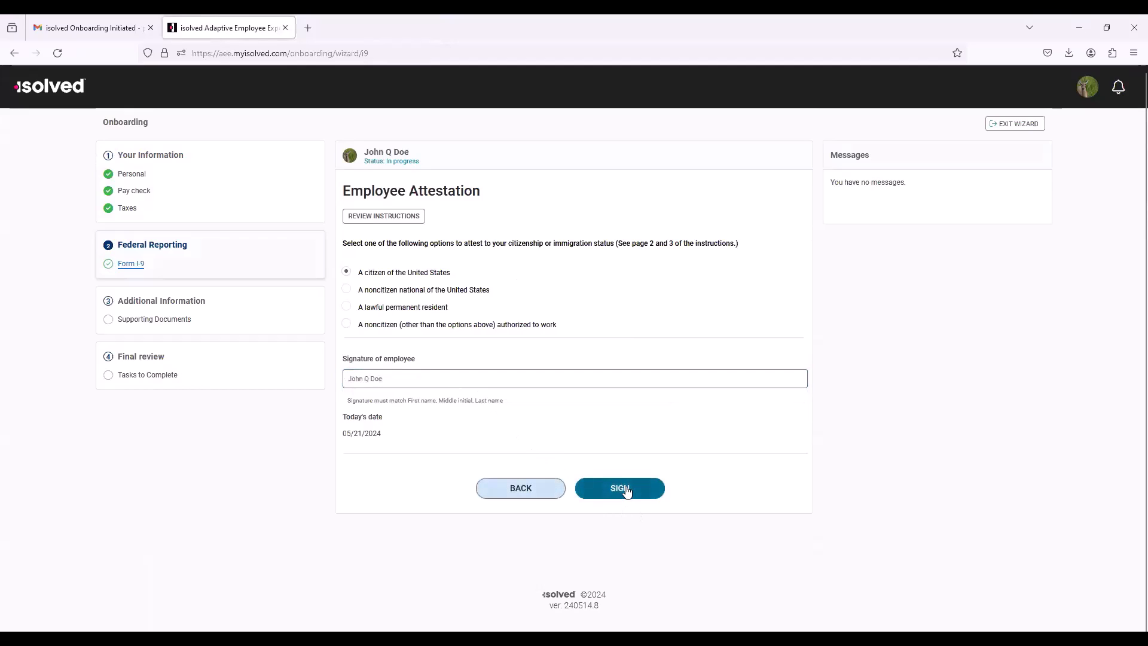
{"action": "left_click", "coordinate": [625, 490]}
{"action": "left_click", "coordinate": [614, 382]}
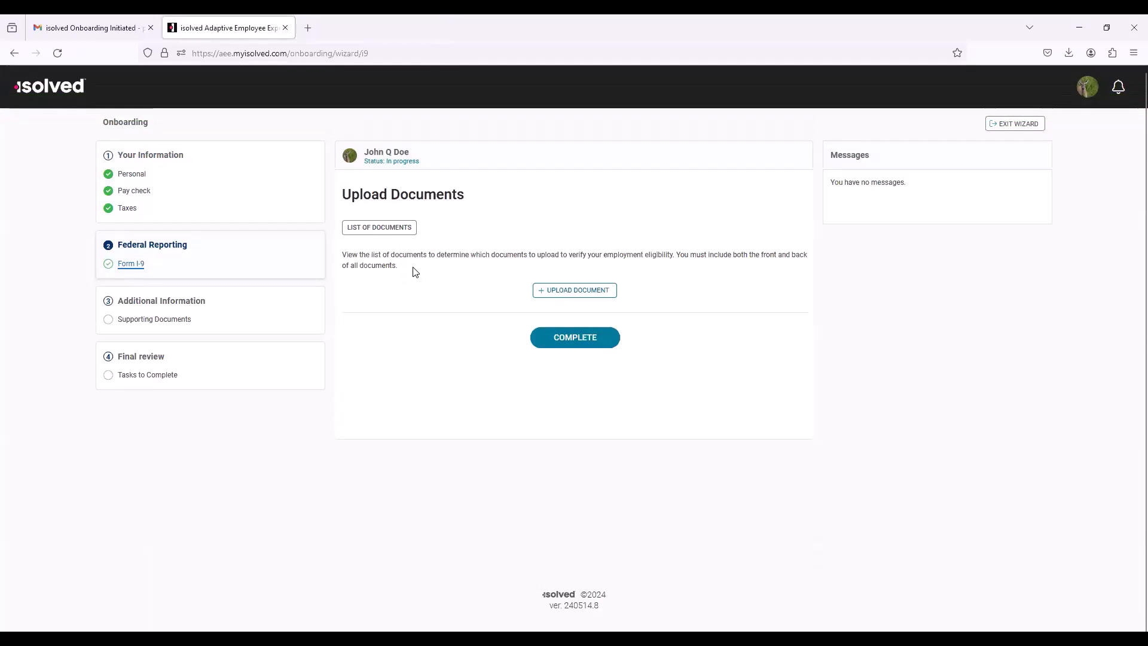
Step: Complete Form I-9 without uploading documents, confirm that uploading is done, and close the completion page
{"action": "left_click", "coordinate": [573, 341]}
{"action": "left_click", "coordinate": [601, 237]}
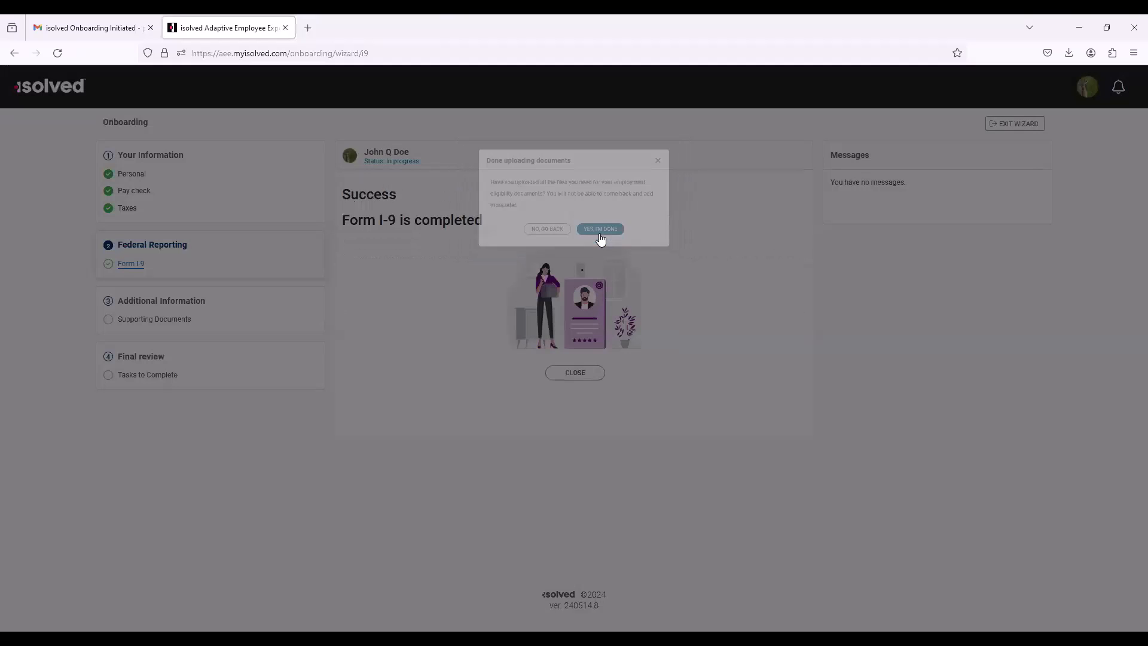
{"action": "left_click", "coordinate": [585, 374]}
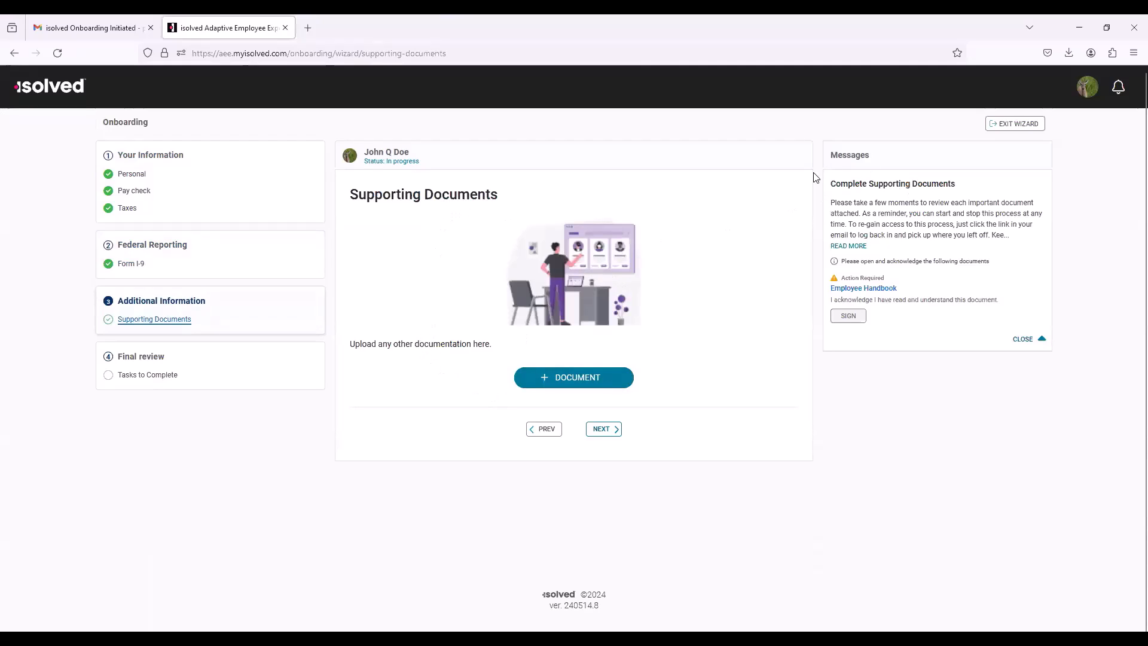
Step: Open the Employee Handbook from the supporting documents message, sign its acknowledgement, and proceed to the final review
{"action": "left_click", "coordinate": [852, 290]}
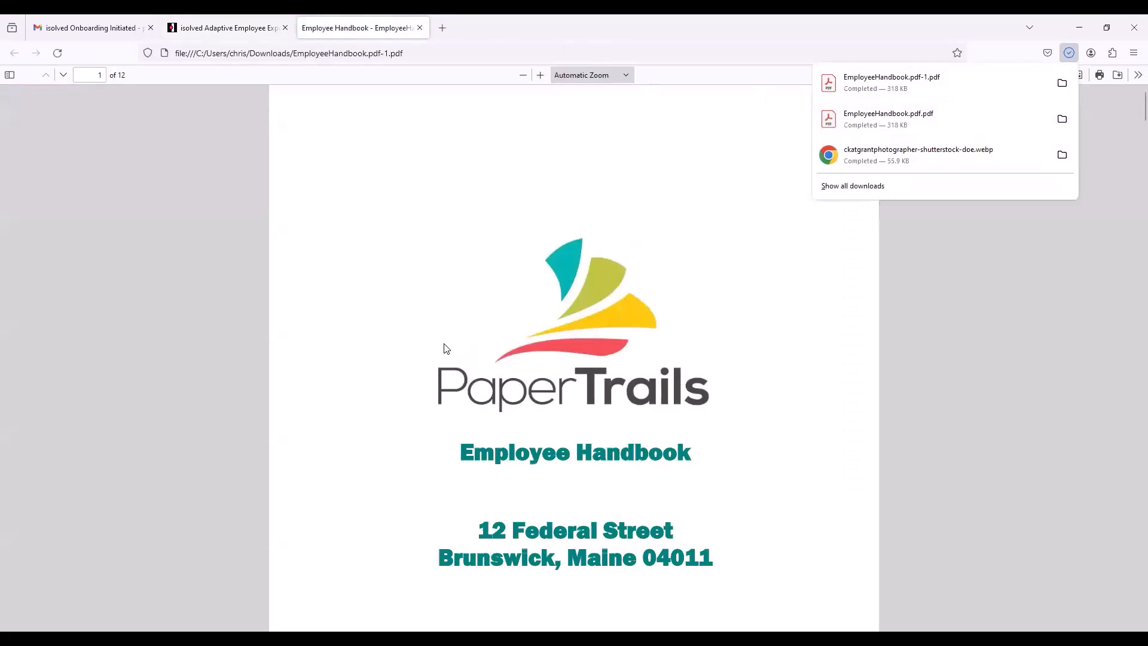
{"action": "left_click", "coordinate": [250, 32]}
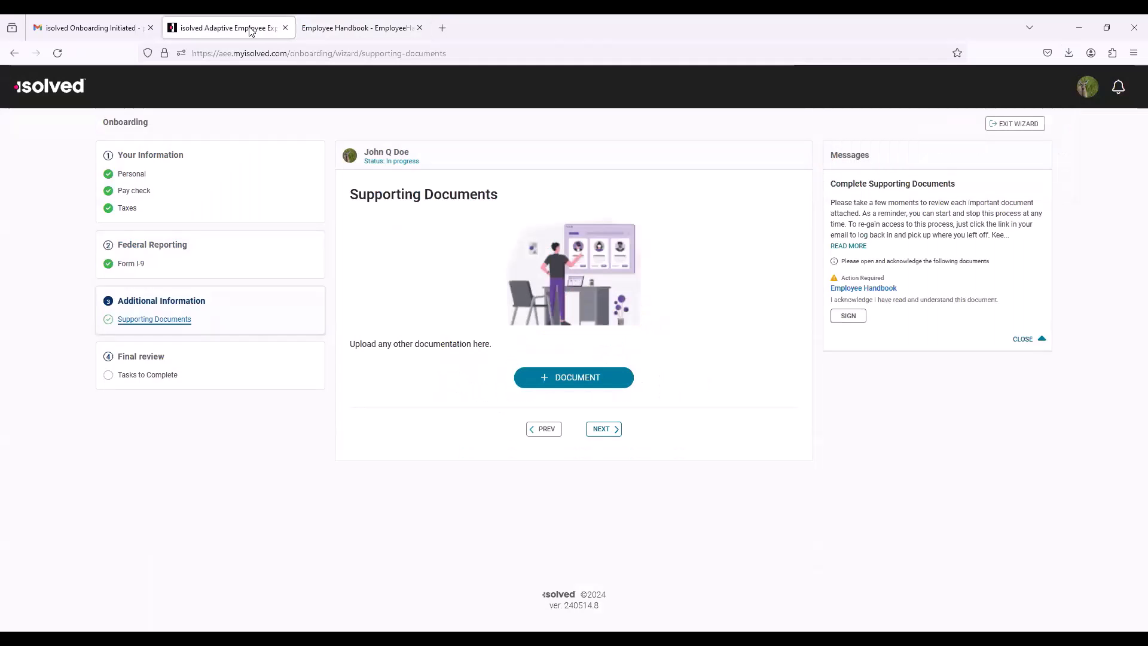
{"action": "left_click", "coordinate": [860, 319]}
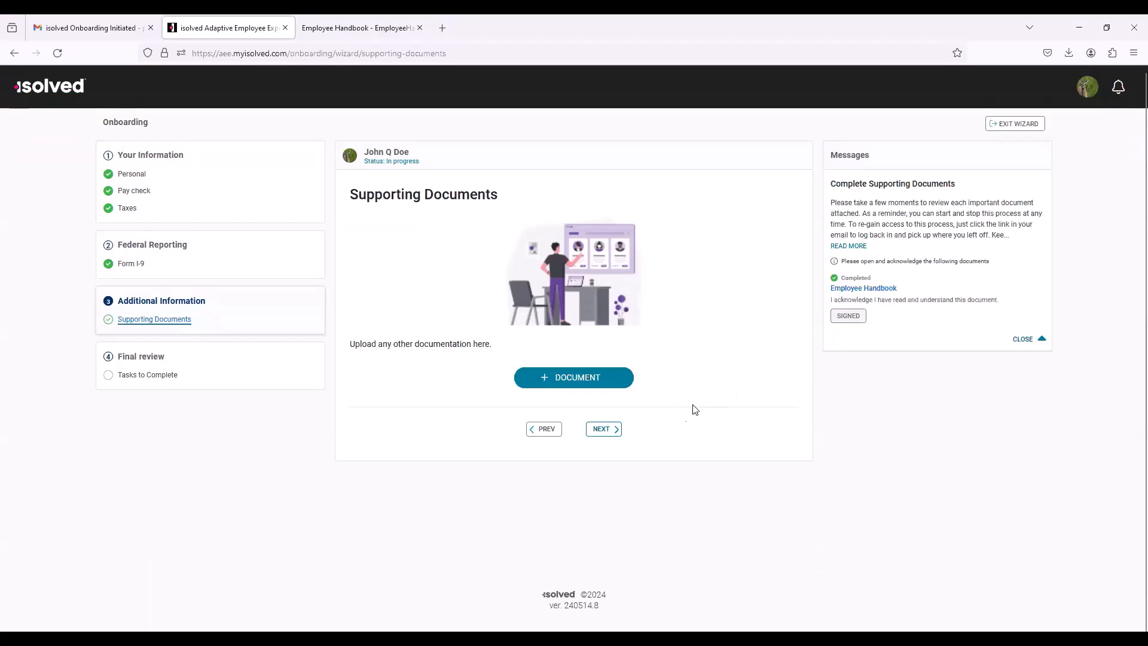
{"action": "left_click", "coordinate": [603, 430]}
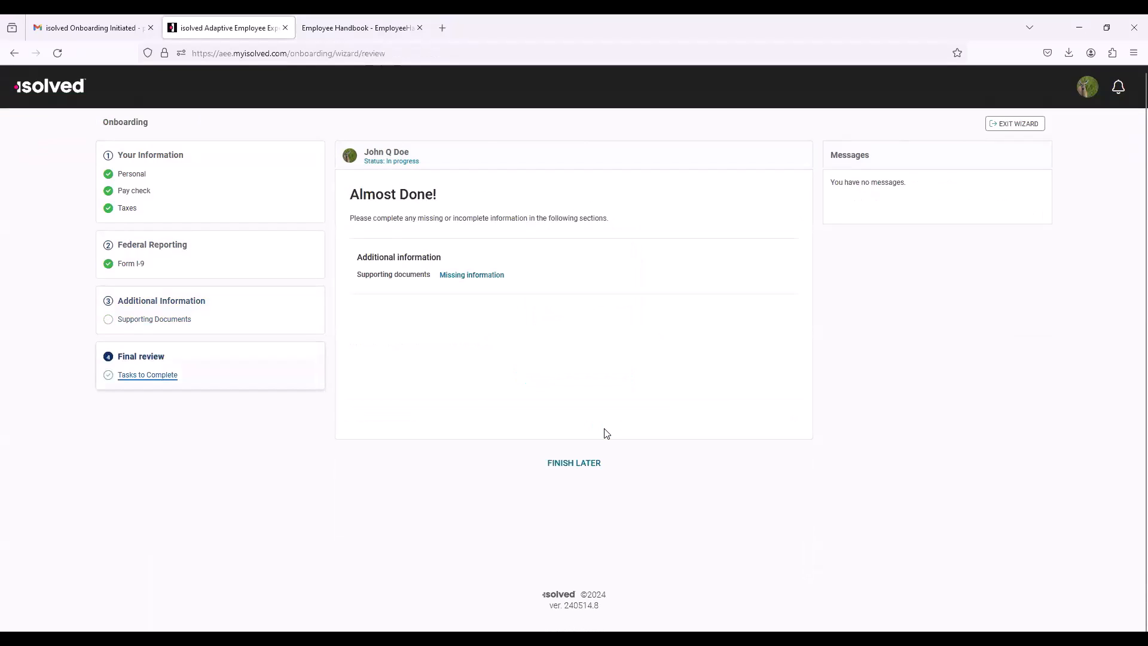
Step: Return to the missing Supporting Documents section, upload EmployeeHandbook.pdf-1.pdf, and continue to the final review
{"action": "left_click", "coordinate": [486, 277]}
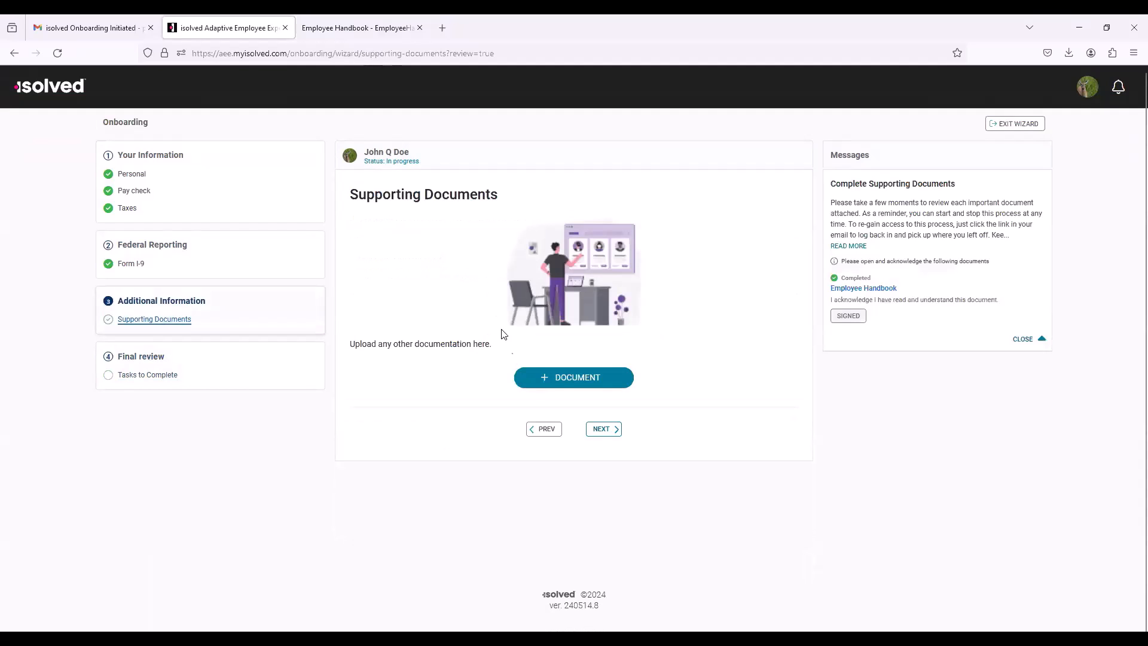
{"action": "left_click", "coordinate": [577, 381]}
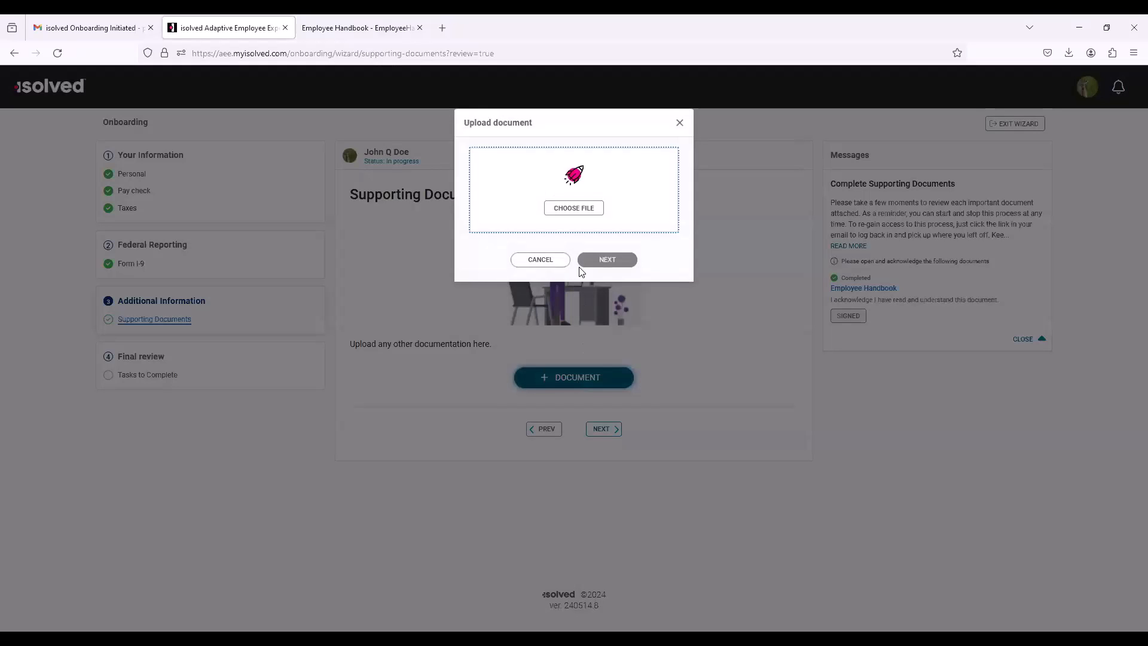
{"action": "left_click", "coordinate": [575, 208]}
{"action": "left_click", "coordinate": [150, 128]}
{"action": "left_click", "coordinate": [472, 317]}
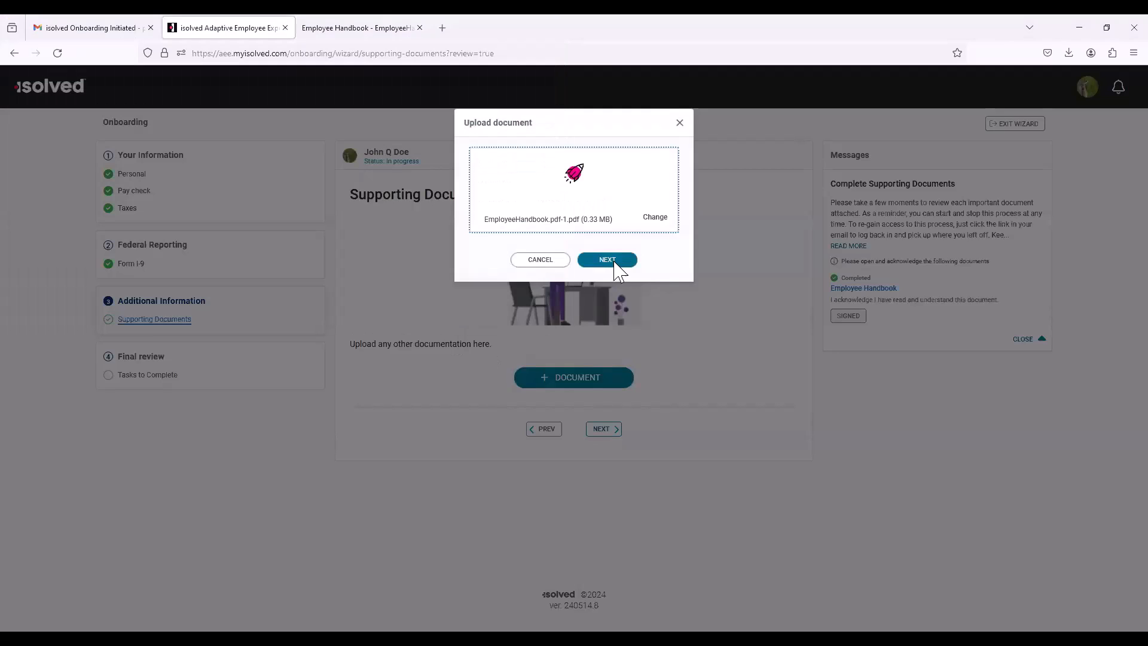
{"action": "left_click", "coordinate": [613, 263]}
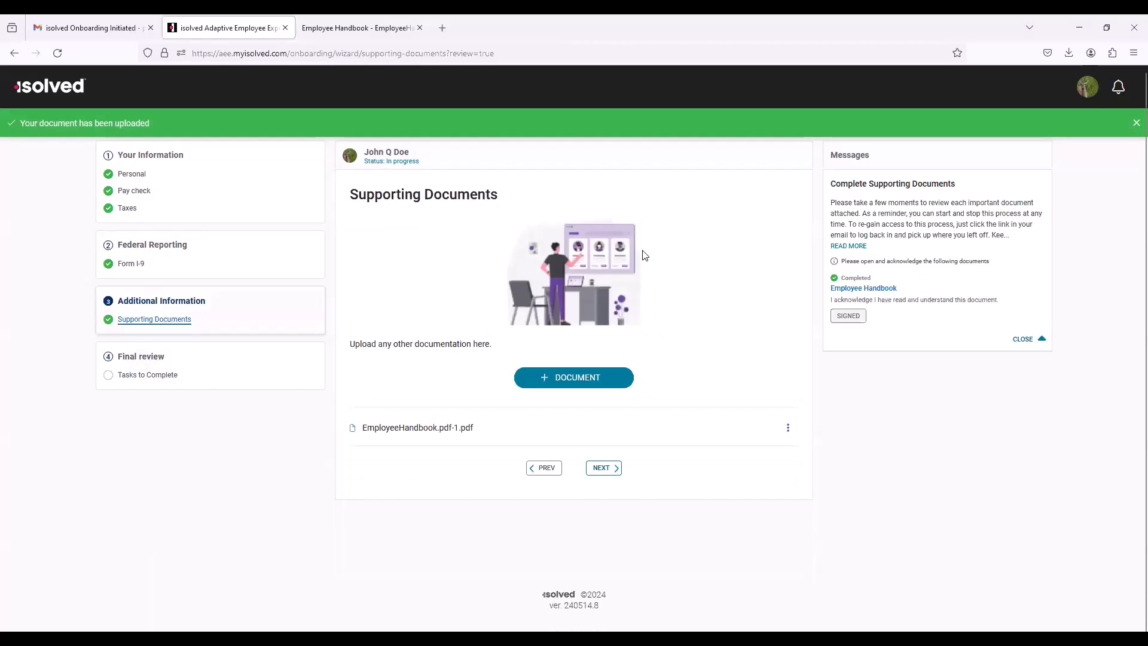
{"action": "left_click", "coordinate": [611, 472]}
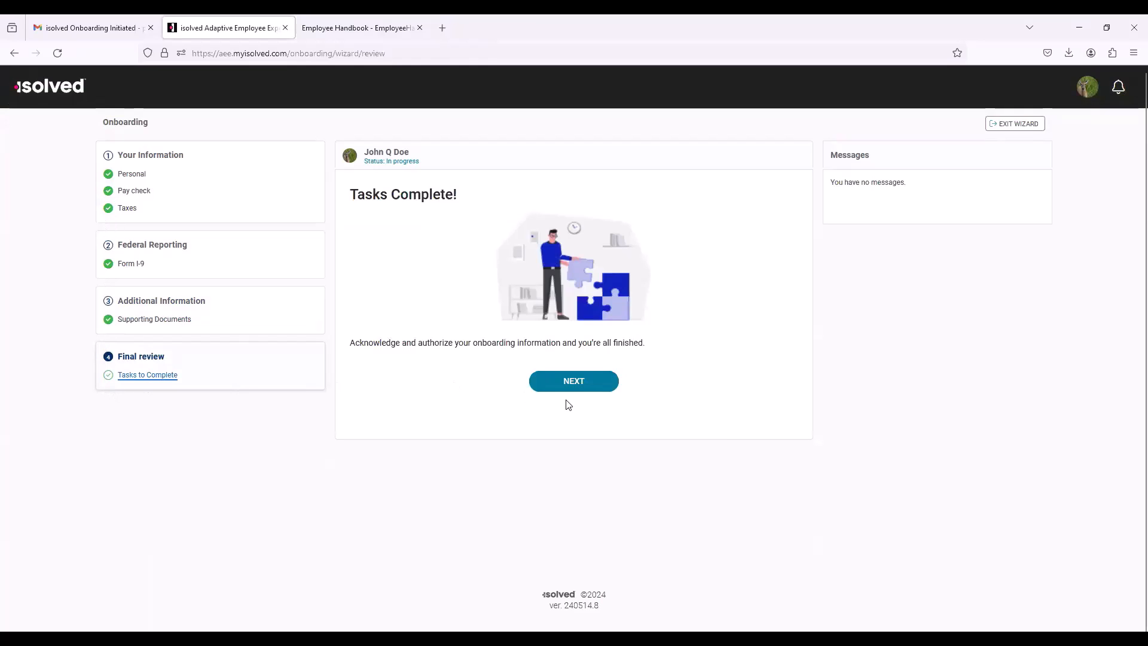
Step: Proceed from the completed tasks page and submit the employee's onboarding authorization
{"action": "left_click", "coordinate": [587, 385]}
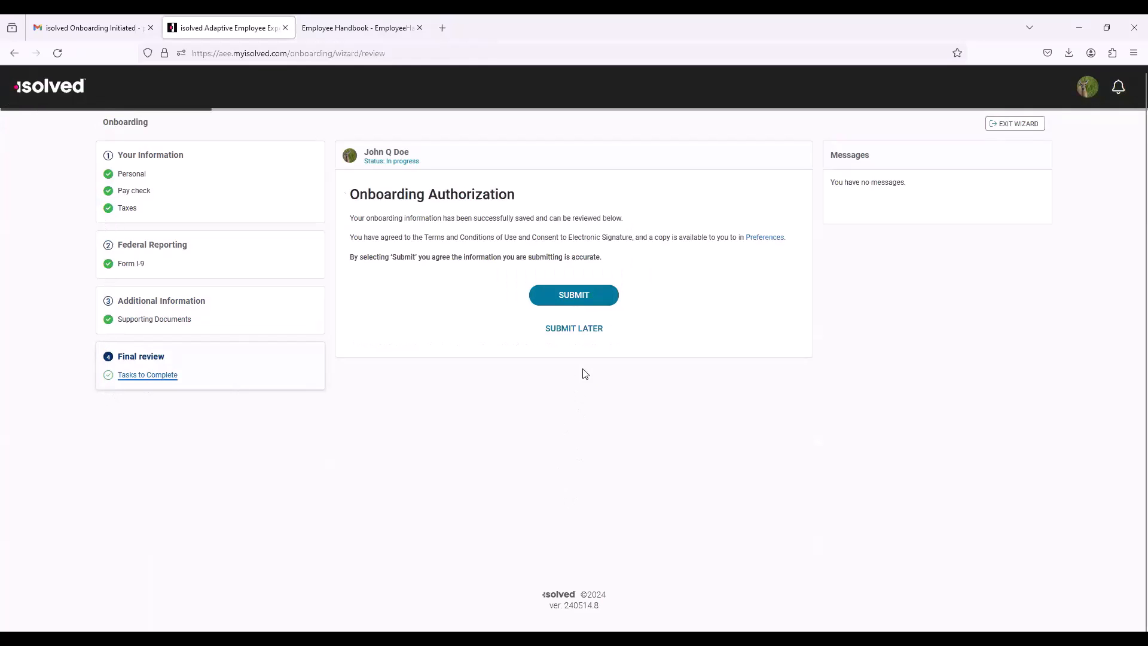
{"action": "left_click", "coordinate": [573, 297]}
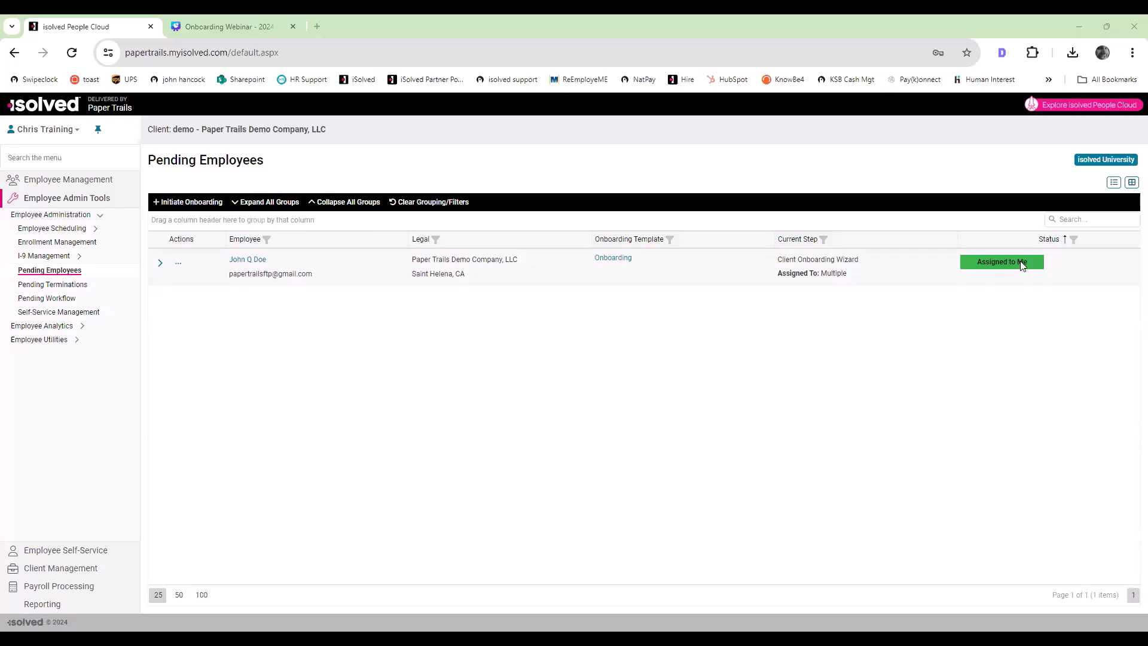
Step: Open the Client New Hire Wizard for the pending employee, set the gender to Male, and continue to Employment Information
{"action": "left_click", "coordinate": [177, 267]}
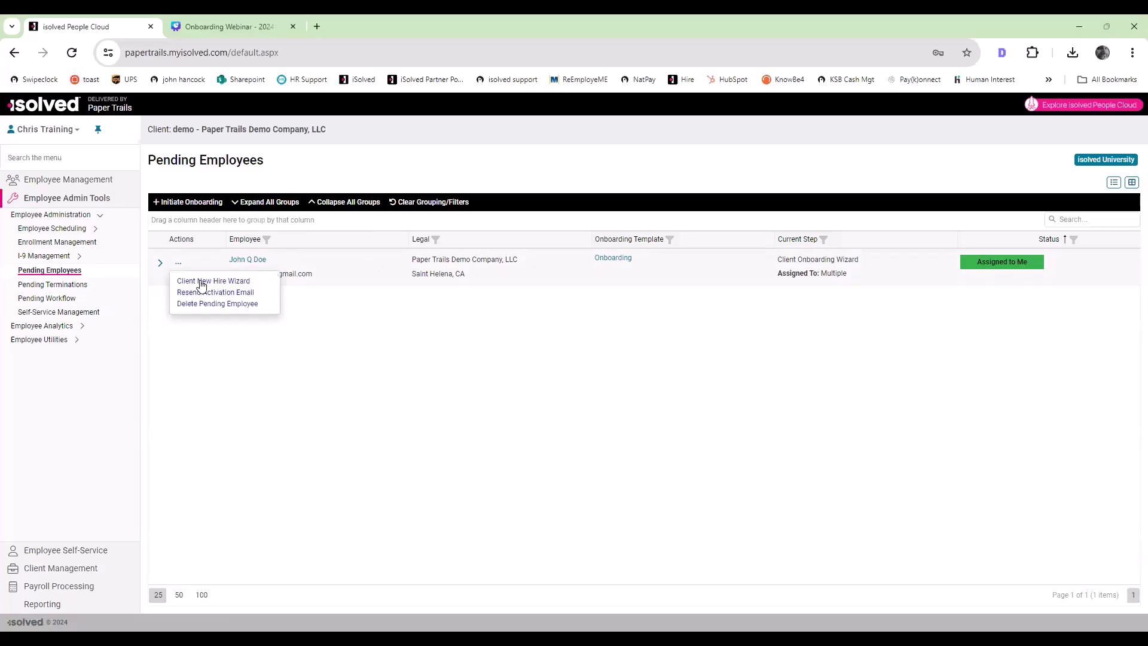
{"action": "left_click", "coordinate": [238, 282]}
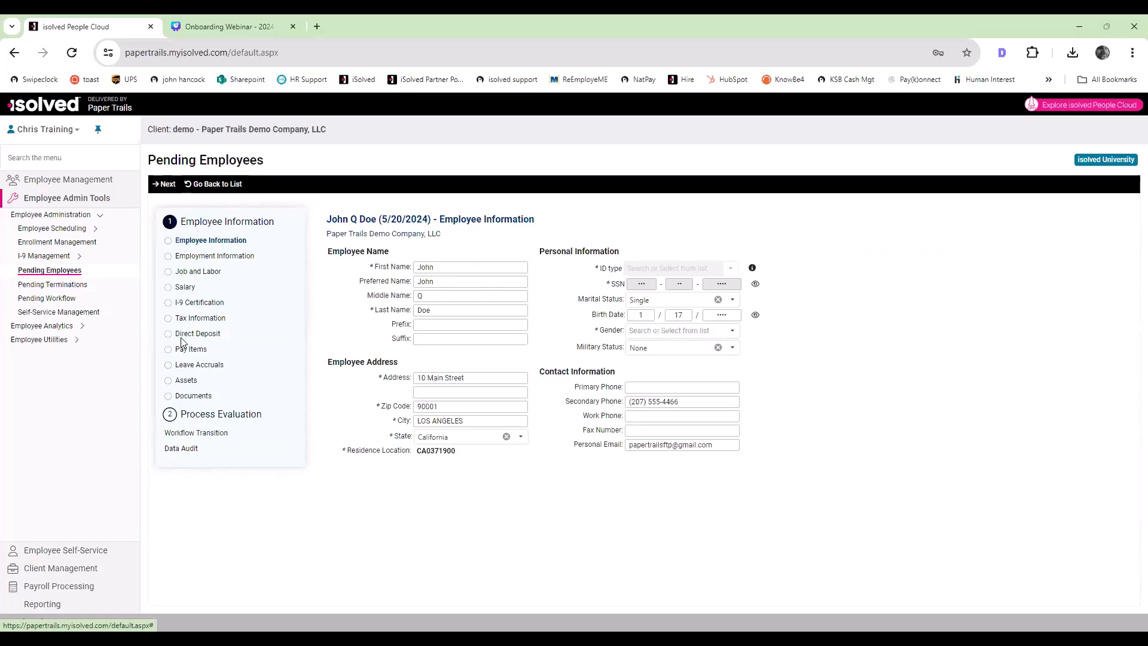
{"action": "left_click", "coordinate": [167, 185]}
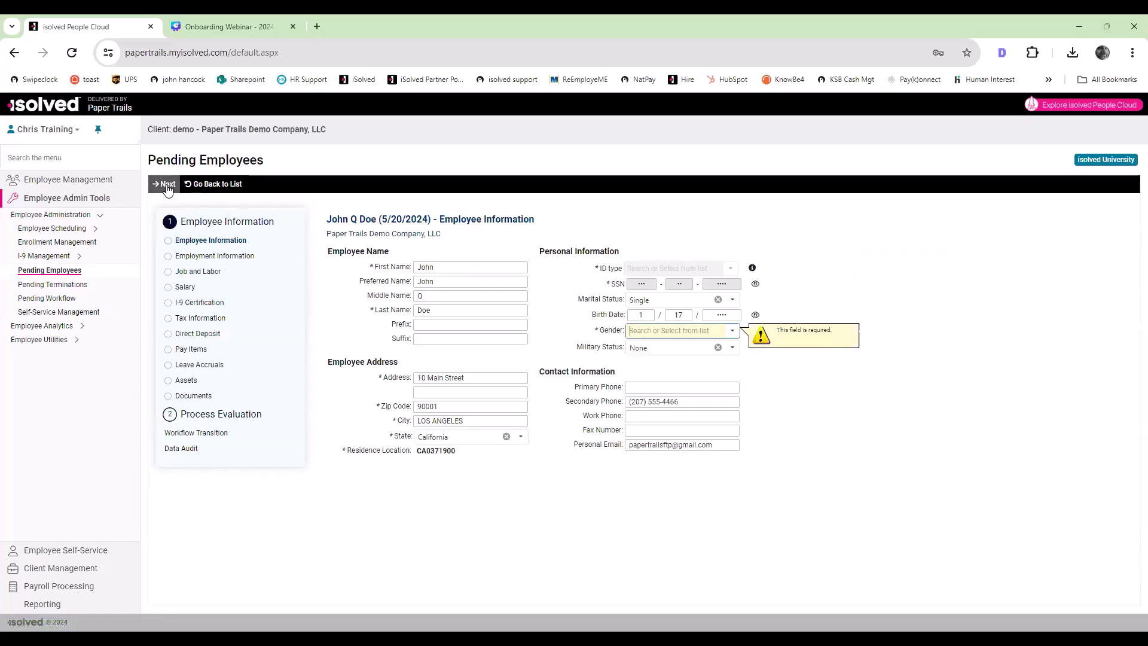
{"action": "left_click", "coordinate": [730, 331]}
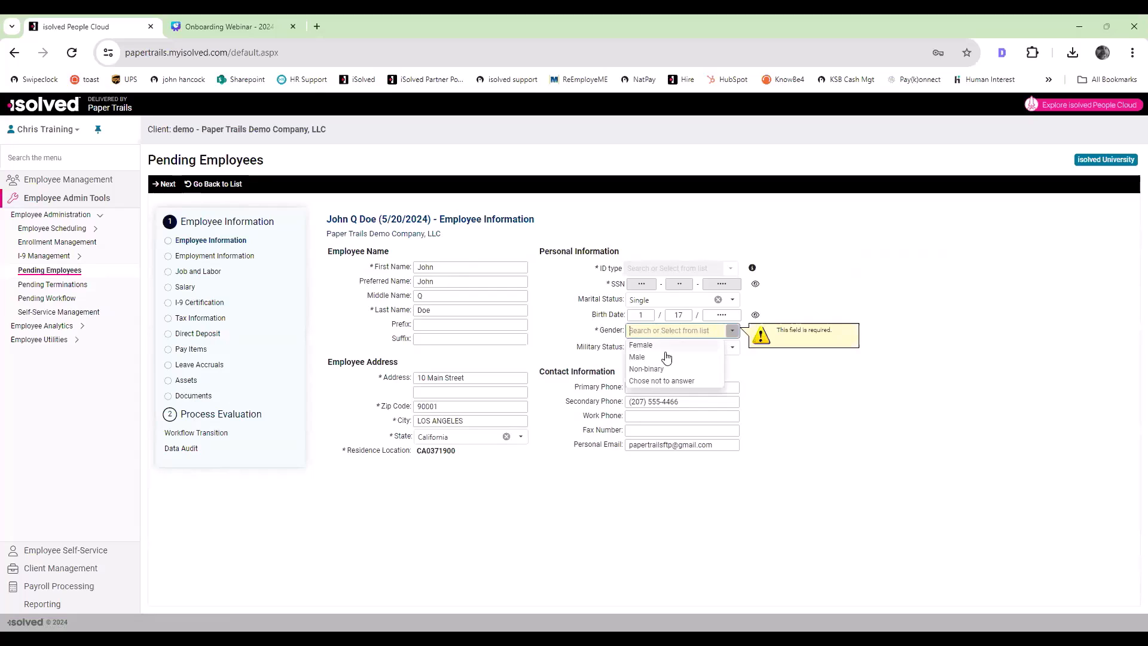
{"action": "left_click", "coordinate": [638, 357]}
{"action": "left_click", "coordinate": [165, 184]}
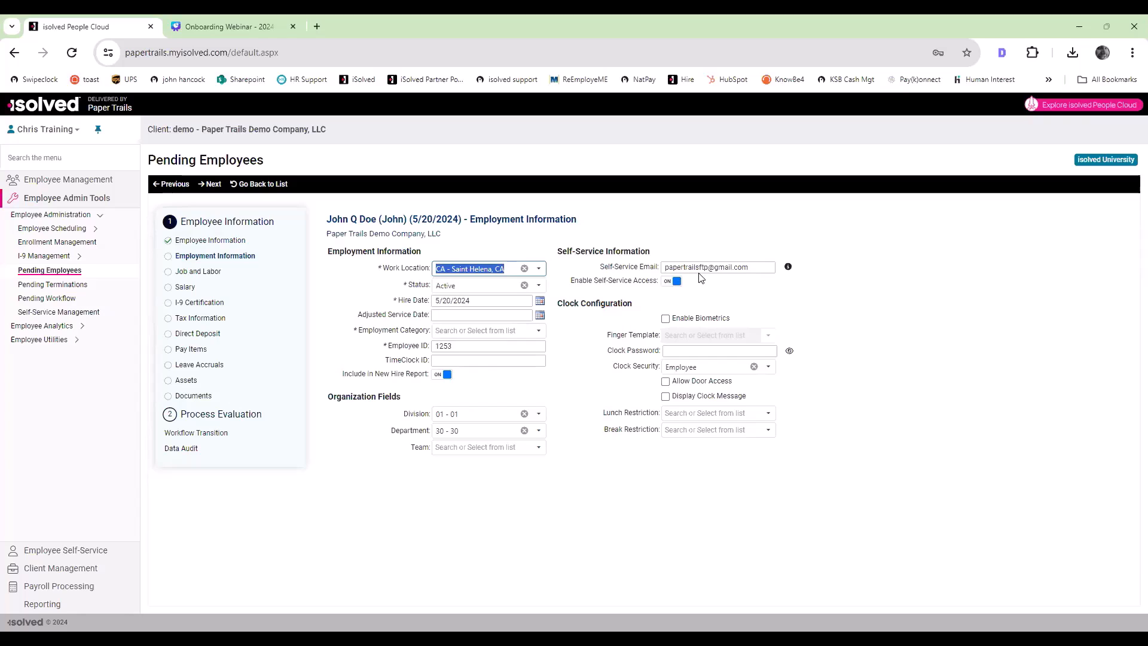
Step: Set the employment category to Full Time and continue to Job and Labor
{"action": "left_click", "coordinate": [217, 189]}
{"action": "left_click", "coordinate": [540, 333]}
{"action": "left_click", "coordinate": [495, 345]}
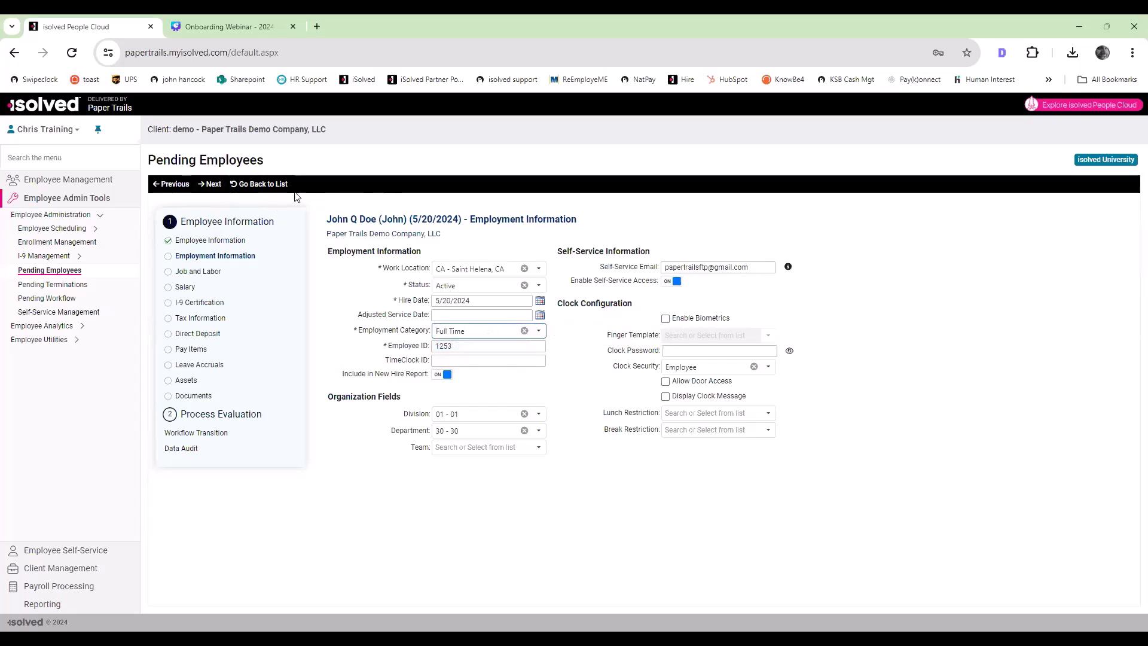
{"action": "left_click", "coordinate": [211, 184]}
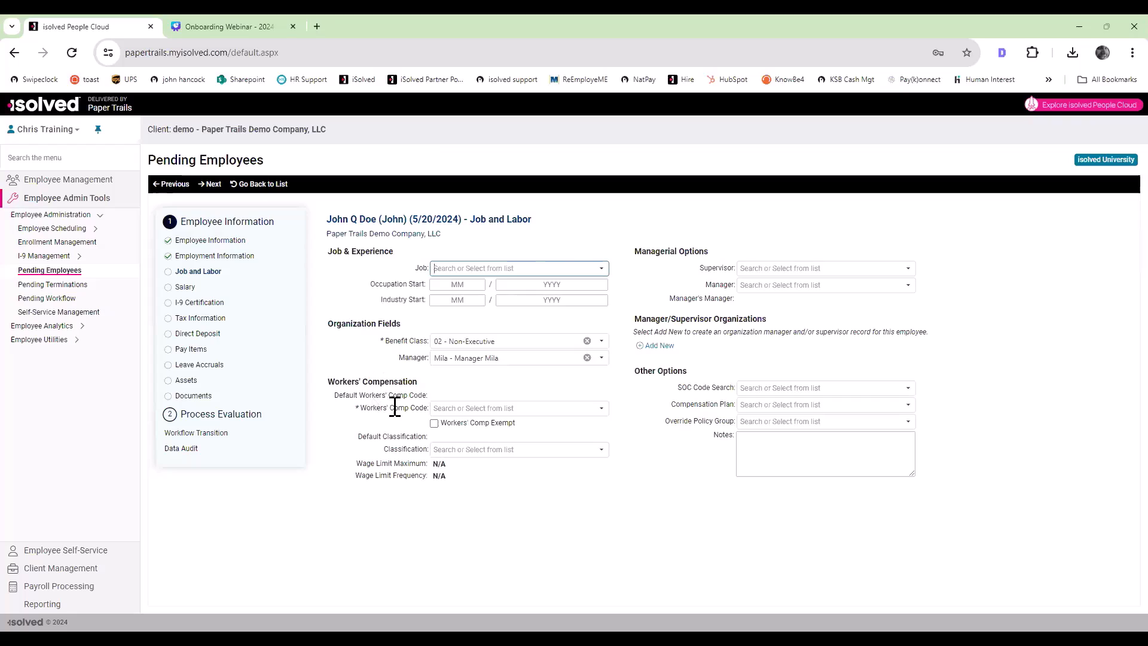
Step: Assign workers' comp code 4038 - Taxidermist and continue through Salary to I-9 Certification
{"action": "left_click", "coordinate": [600, 411]}
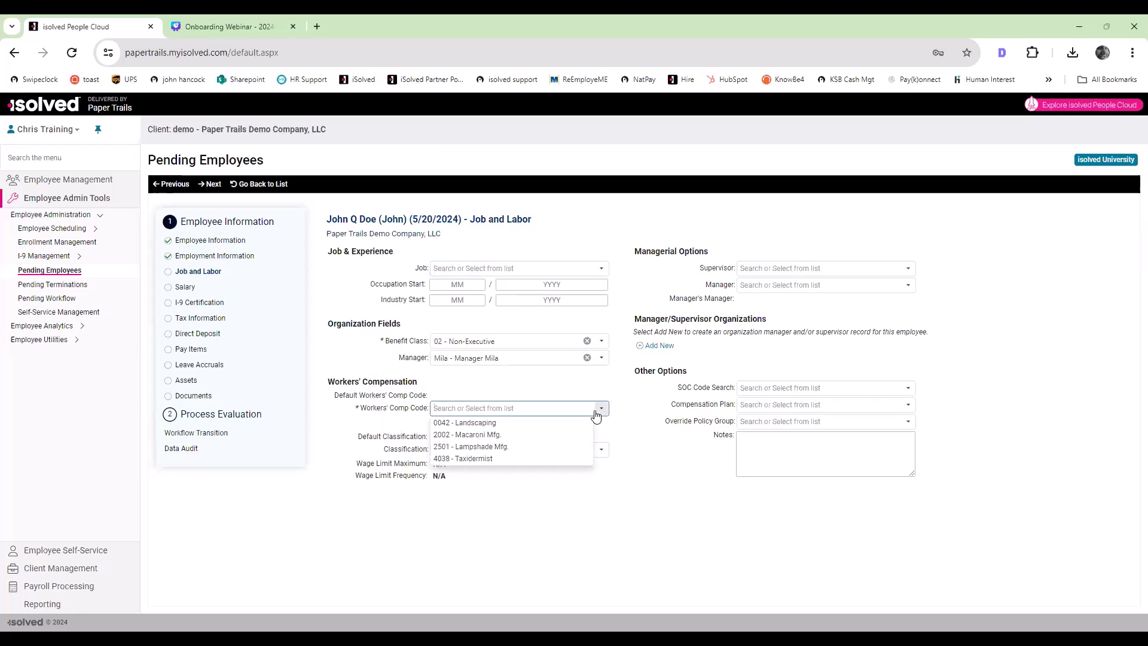
{"action": "left_click", "coordinate": [486, 458]}
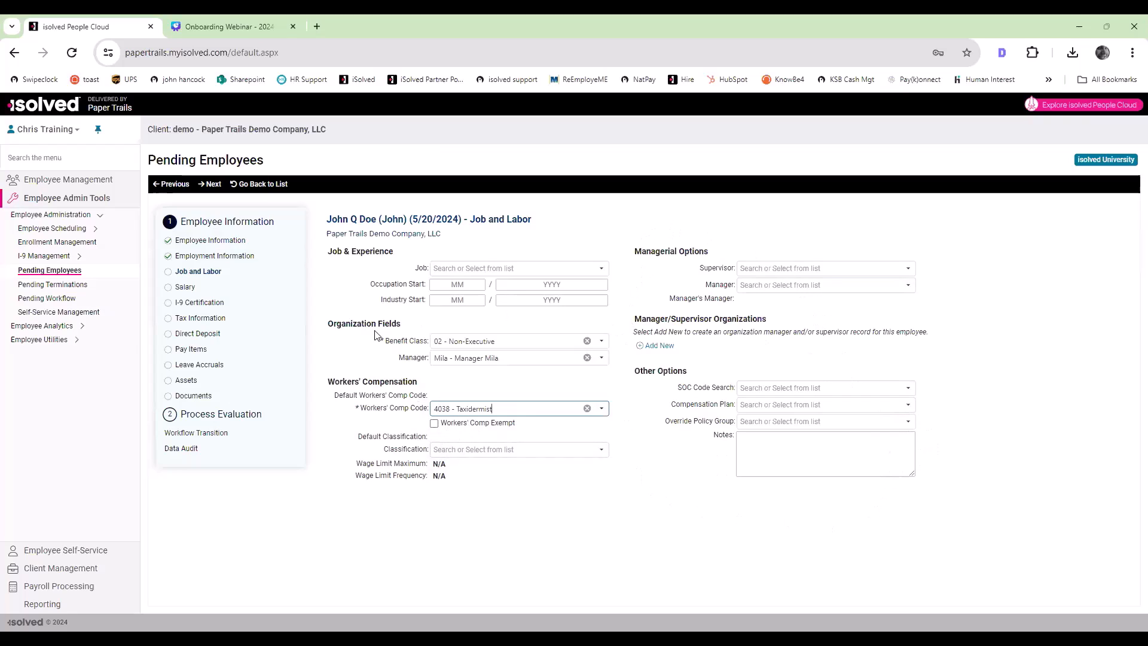
{"action": "left_click", "coordinate": [210, 185]}
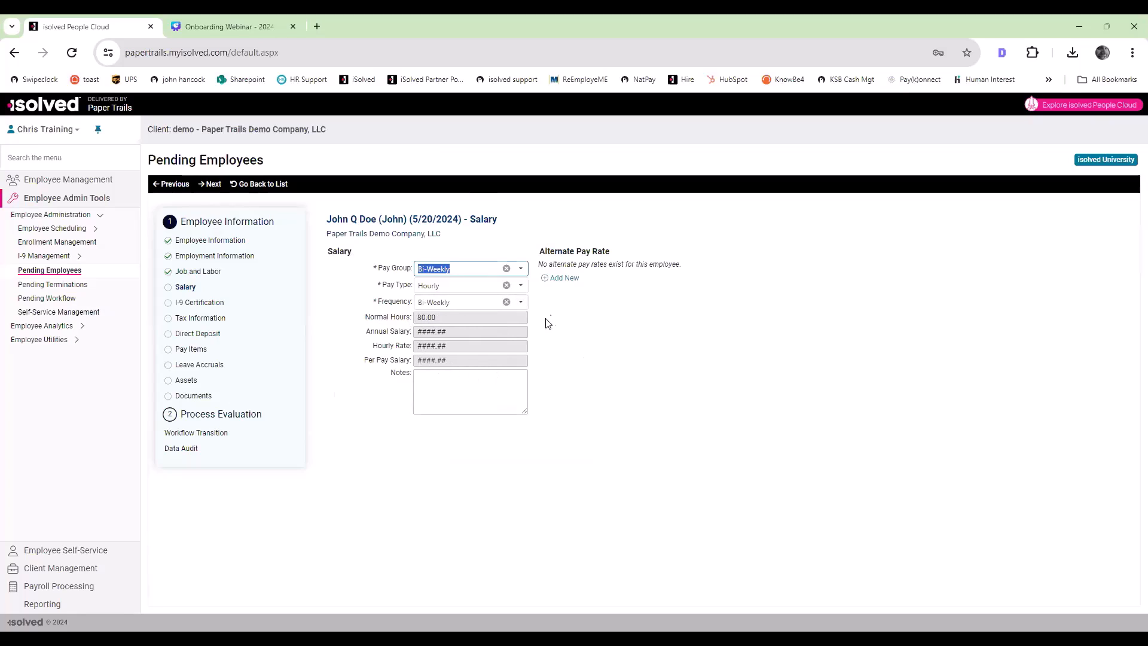
{"action": "left_click", "coordinate": [212, 185]}
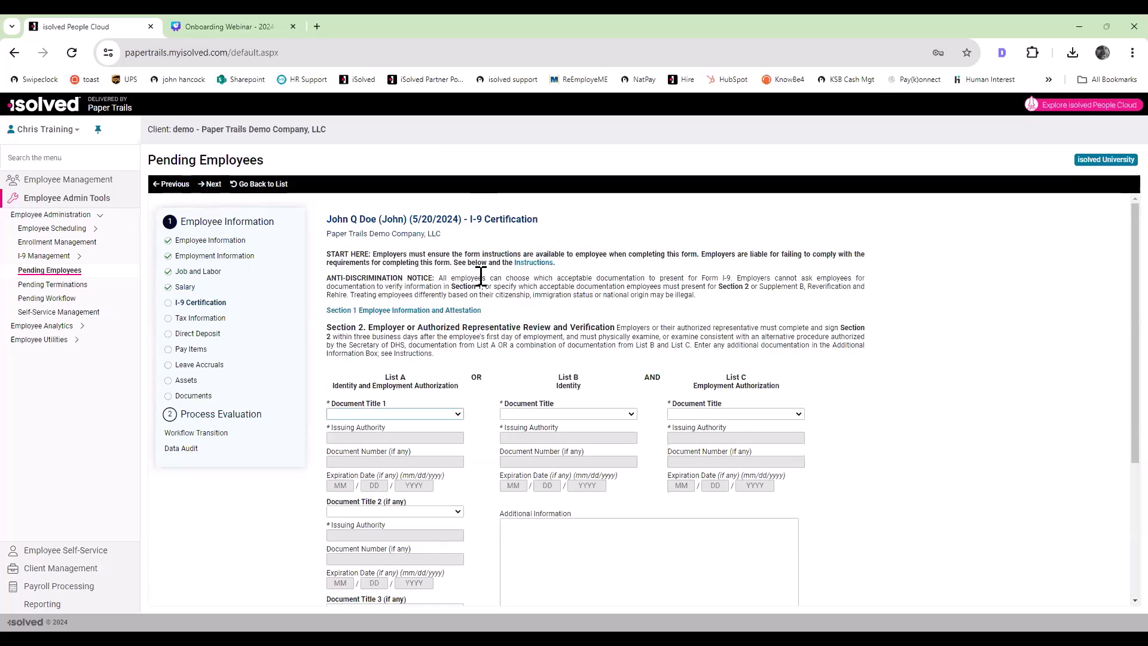
Step: Record a U.S. Passport as the first List A document, with its document number and expiration date 7/4/2028
{"action": "scroll", "coordinate": [481, 278], "scroll_direction": "down", "scroll_amount": 2}
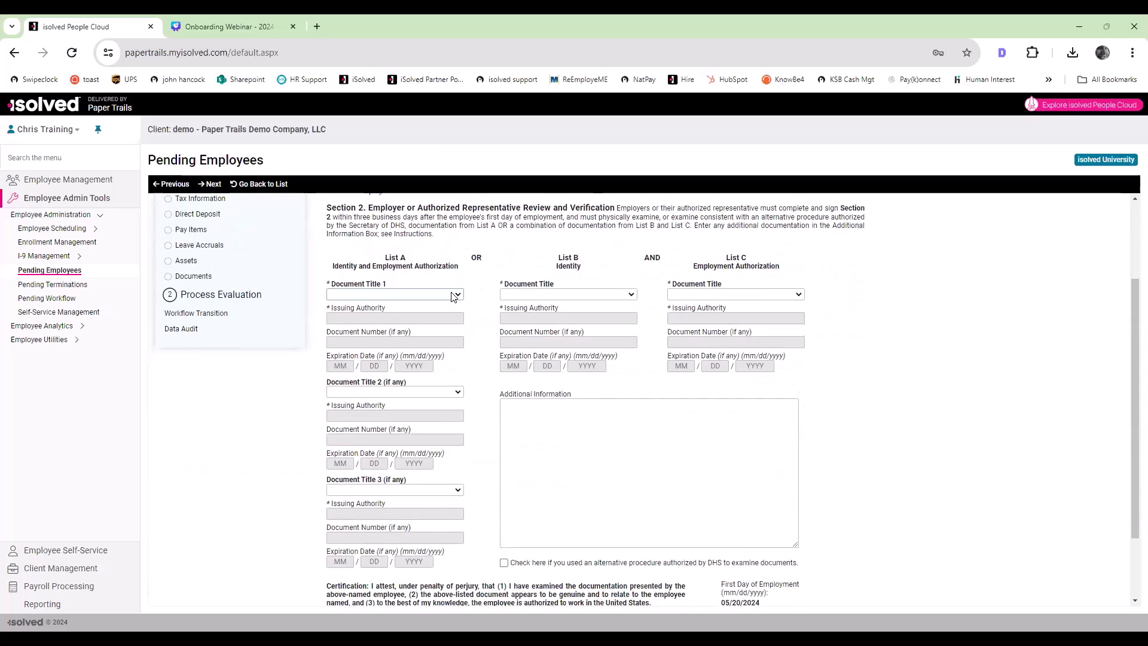
{"action": "left_click", "coordinate": [453, 295]}
{"action": "left_click", "coordinate": [434, 325]}
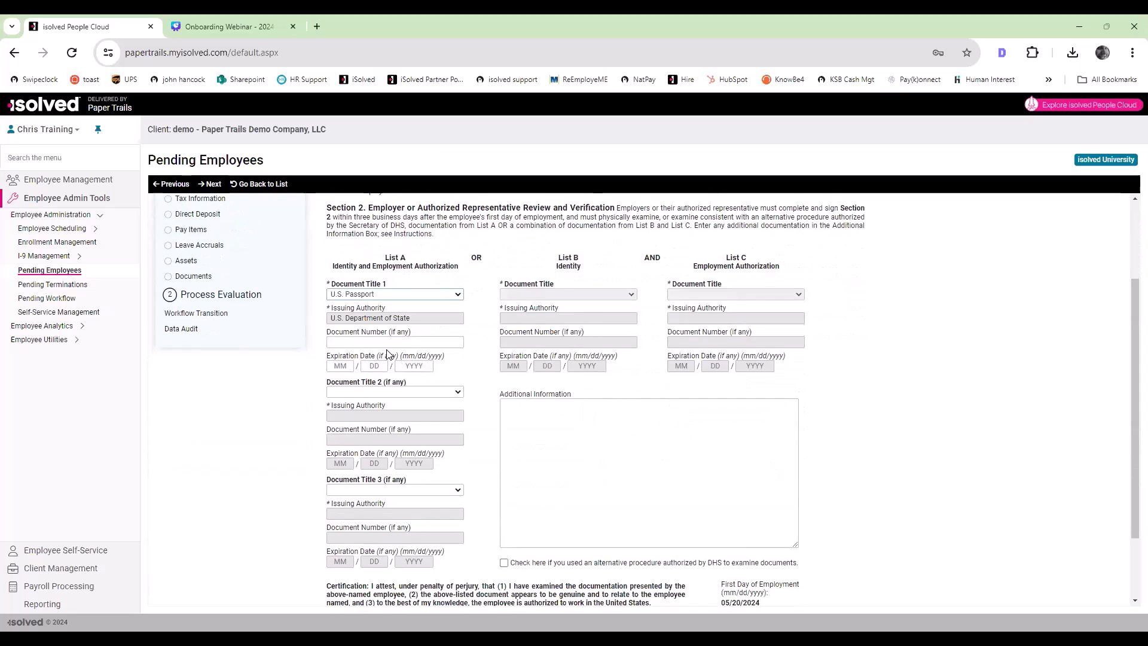
{"action": "left_click", "coordinate": [455, 345]}
{"action": "type", "text": "2028"}
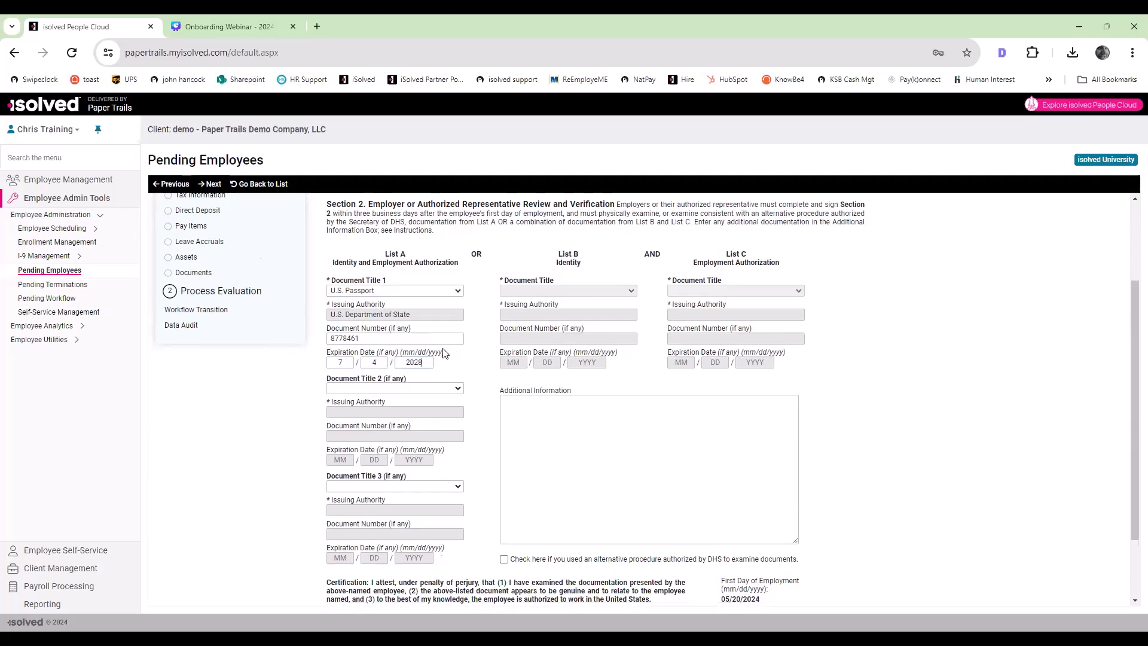
Step: Fill in the employer representative's name with the title President, and sign the I-9 certification with the representative's name
{"action": "scroll", "coordinate": [440, 346], "scroll_direction": "down", "scroll_amount": 2}
{"action": "scroll", "coordinate": [448, 429], "scroll_direction": "up", "scroll_amount": 2}
{"action": "scroll", "coordinate": [449, 430], "scroll_direction": "down", "scroll_amount": 2}
{"action": "left_click", "coordinate": [444, 538]}
{"action": "key", "text": "Tab"}
{"action": "key", "text": "Tab"}
{"action": "key", "text": "Tab"}
Step: Select the employer's business address, verify and sign the I-9 form, and acknowledge the attestation
{"action": "left_click", "coordinate": [517, 570]}
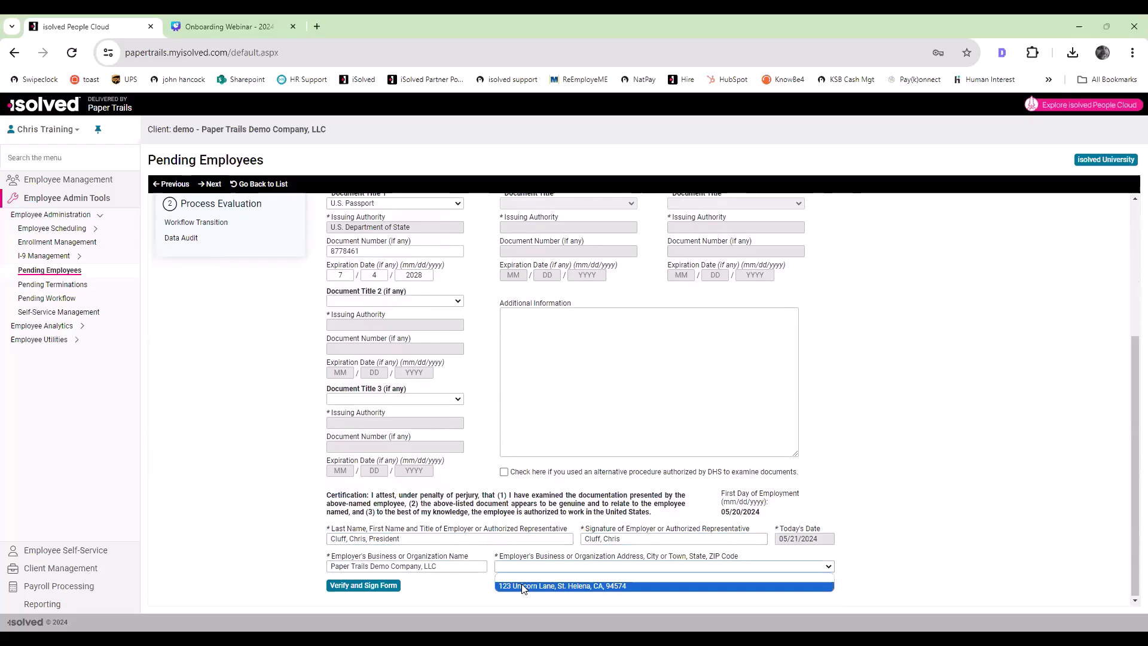
{"action": "left_click", "coordinate": [522, 586]}
{"action": "left_click", "coordinate": [361, 584]}
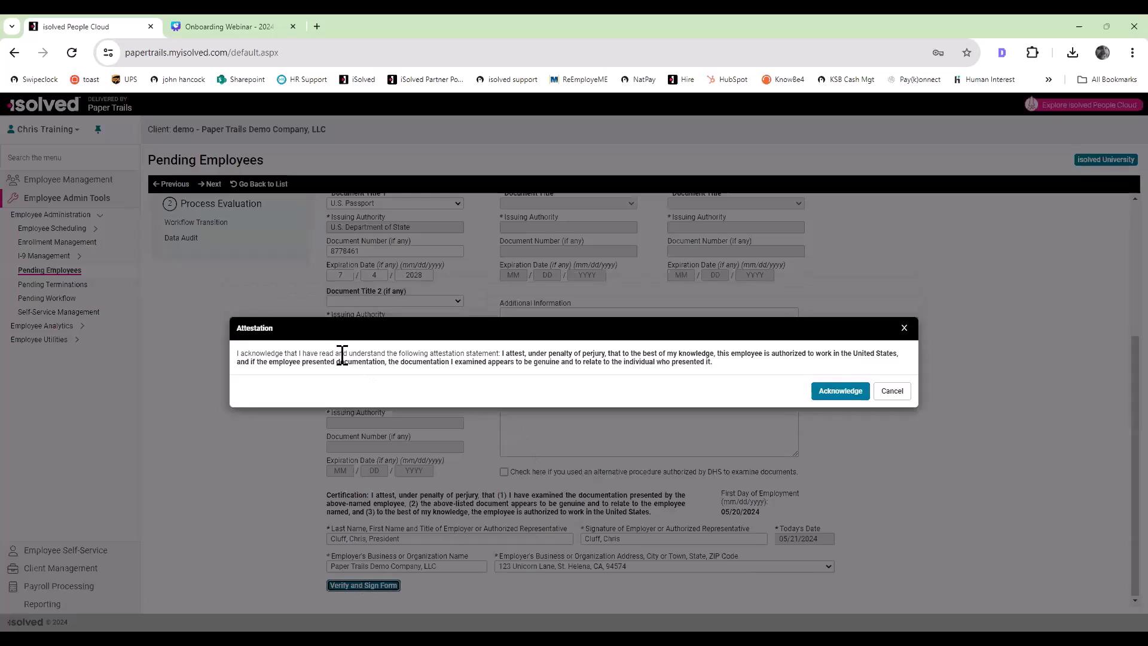
{"action": "left_click", "coordinate": [840, 391]}
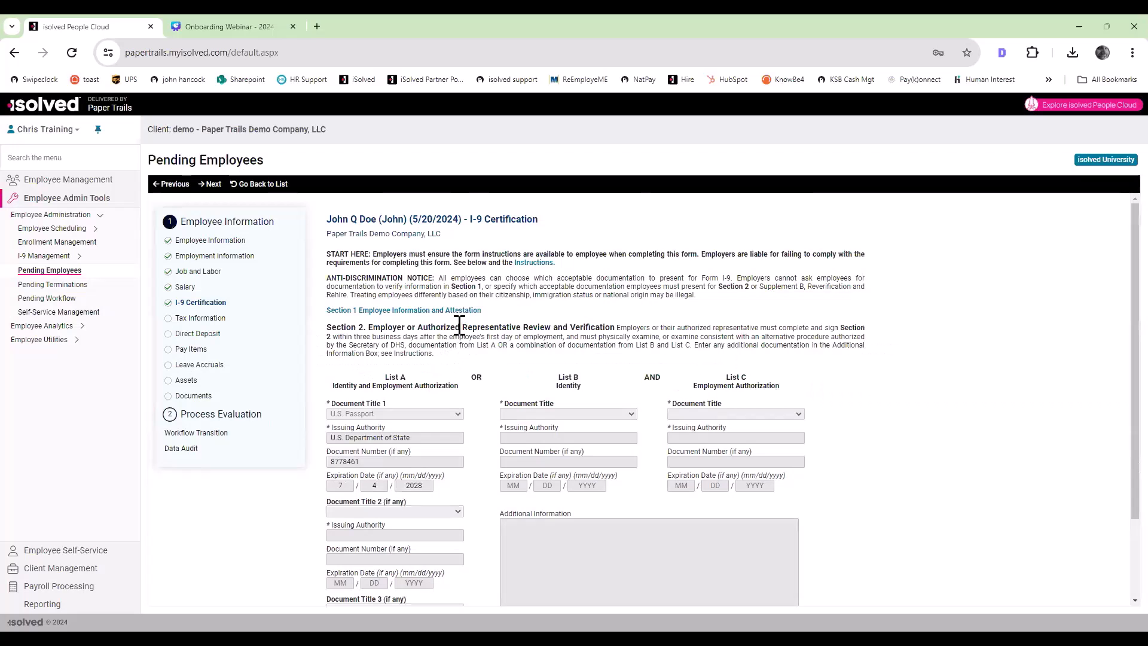
{"action": "scroll", "coordinate": [389, 296], "scroll_direction": "down", "scroll_amount": 1}
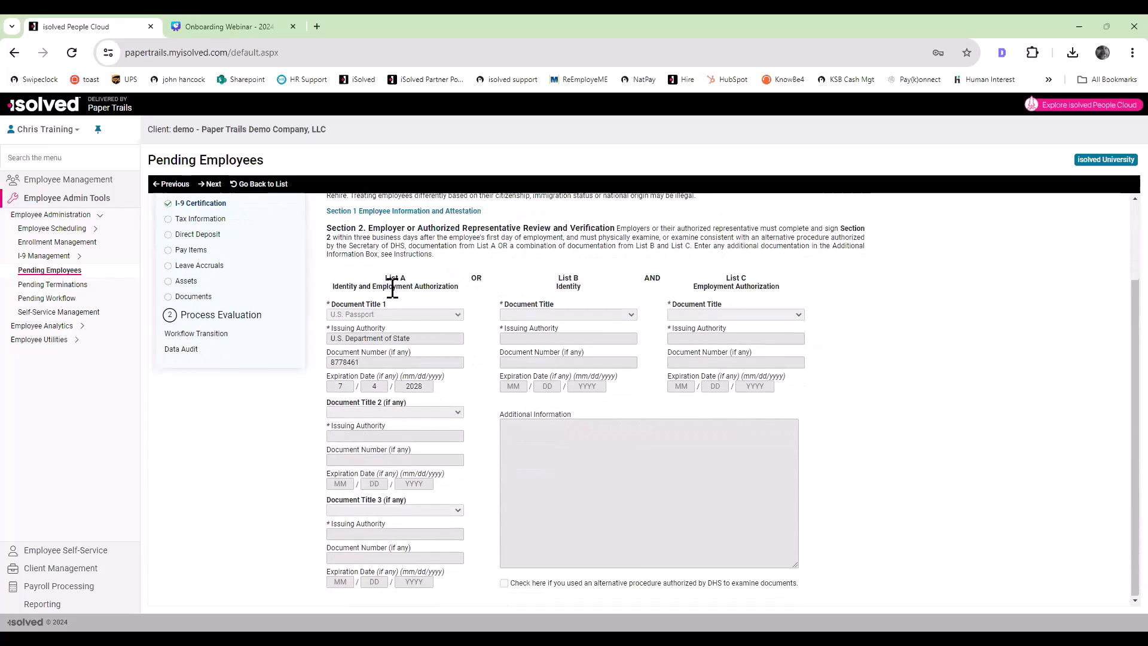
{"action": "scroll", "coordinate": [393, 307], "scroll_direction": "up", "scroll_amount": 1}
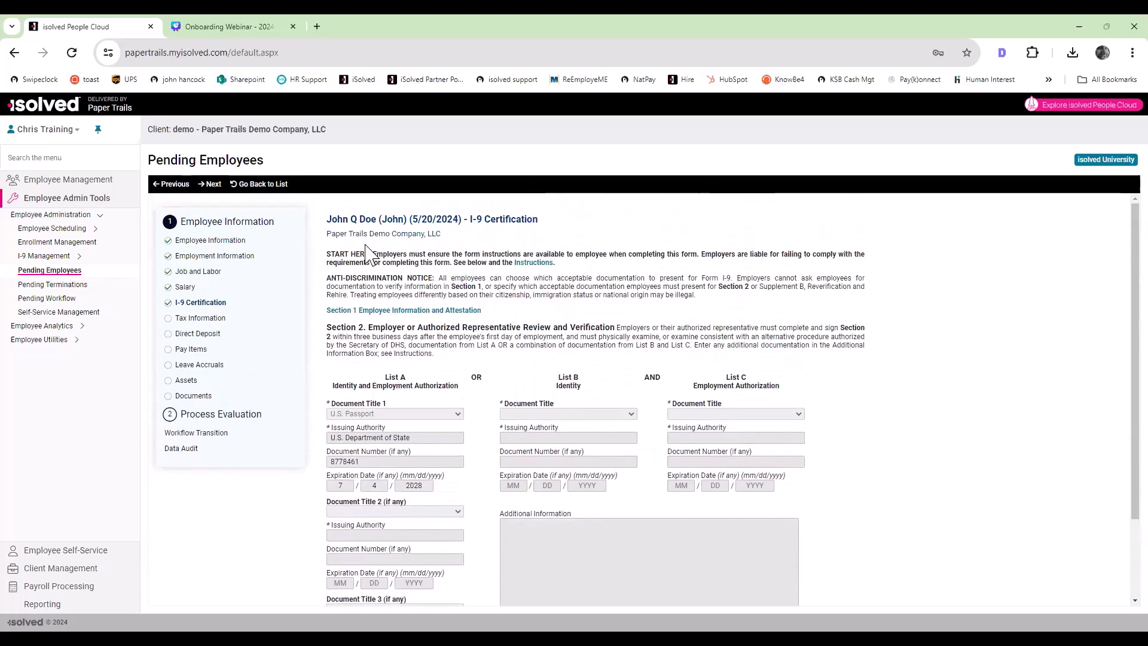
Step: Advance through Tax Information and Direct Deposit to Pay Items without changing anything
{"action": "left_click", "coordinate": [205, 183]}
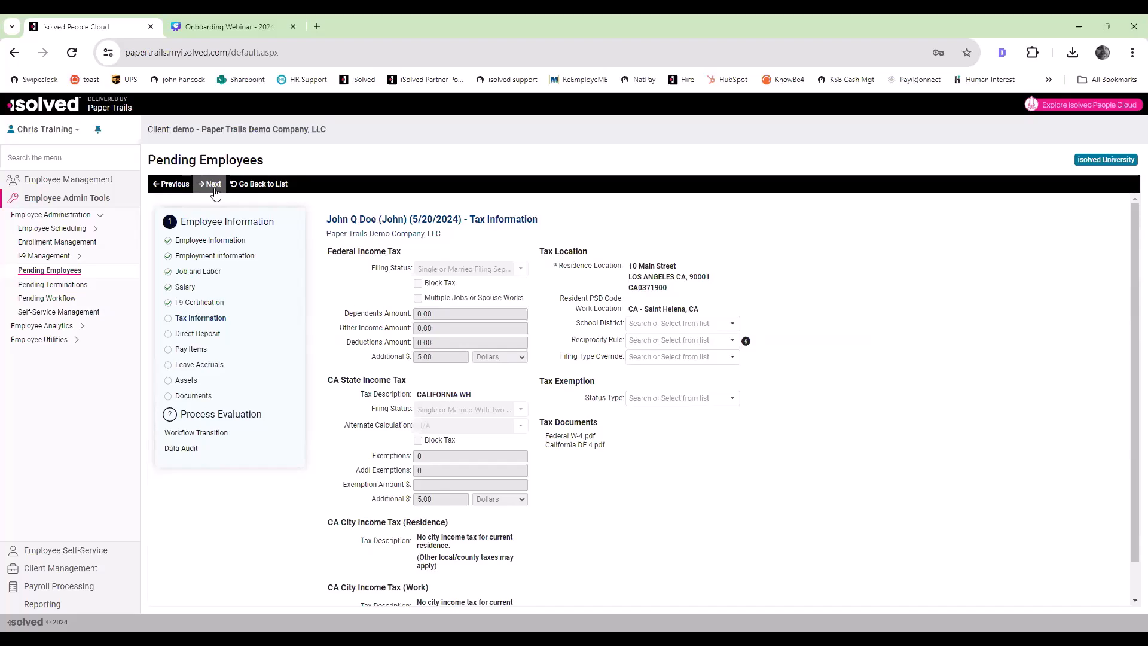
{"action": "left_click", "coordinate": [214, 187]}
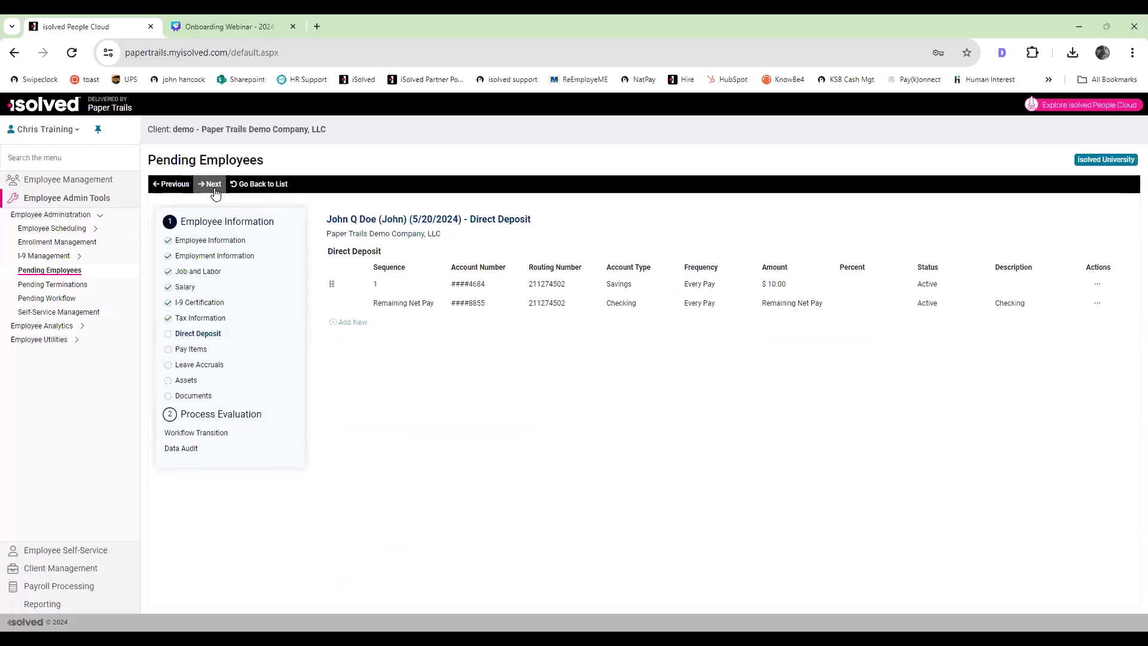
{"action": "left_click", "coordinate": [214, 187]}
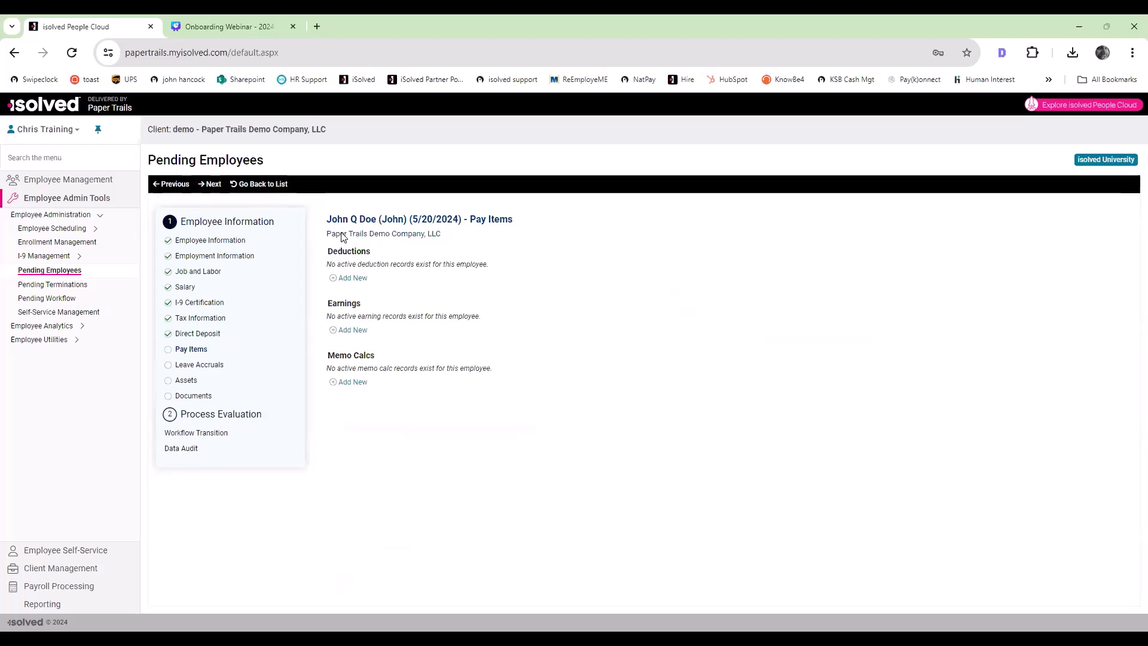
Step: Add an Advance deduction with an amount of 150.00 and continue to Leave Accruals
{"action": "left_click", "coordinate": [345, 279]}
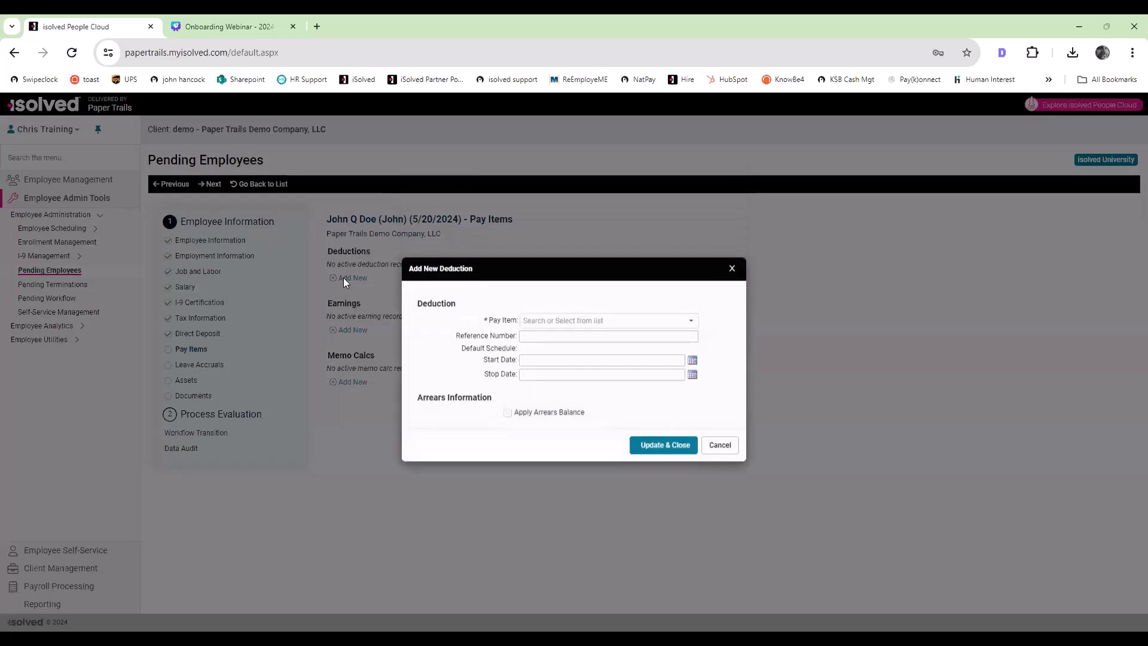
{"action": "left_click", "coordinate": [546, 326]}
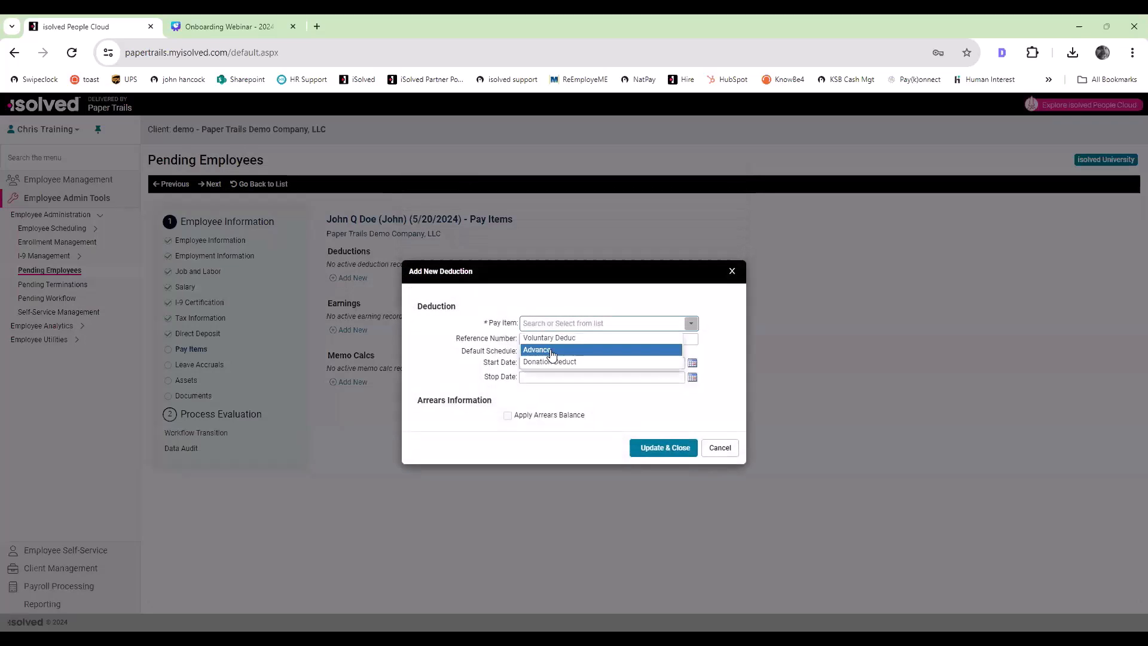
{"action": "left_click", "coordinate": [538, 350]}
{"action": "left_click", "coordinate": [536, 387]}
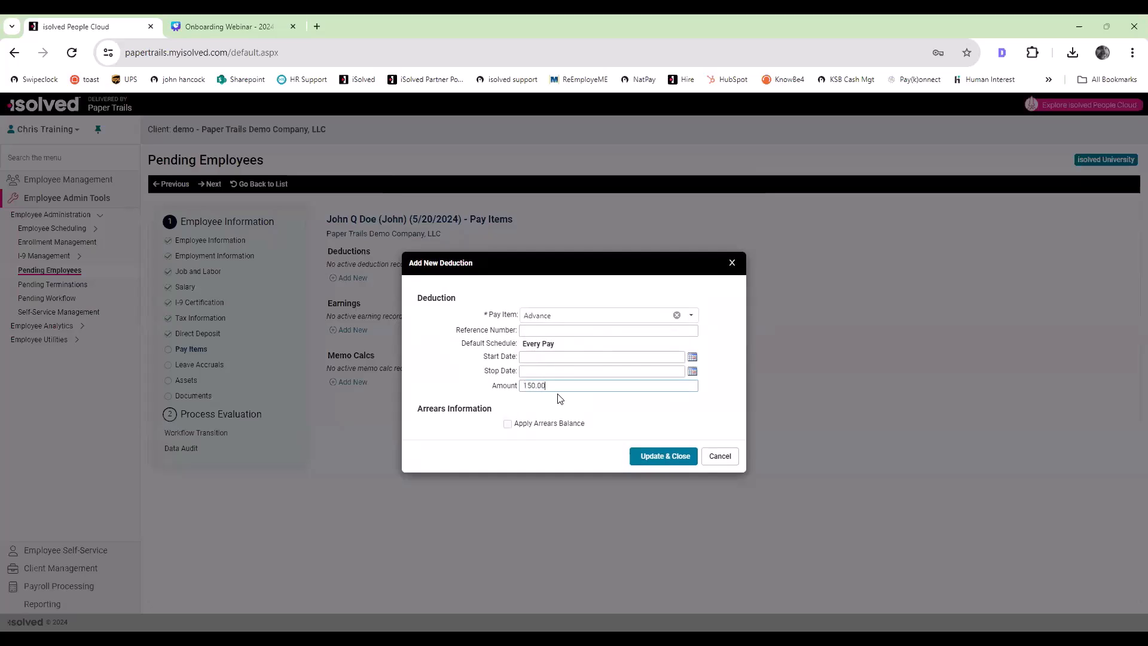
{"action": "left_click", "coordinate": [667, 457]}
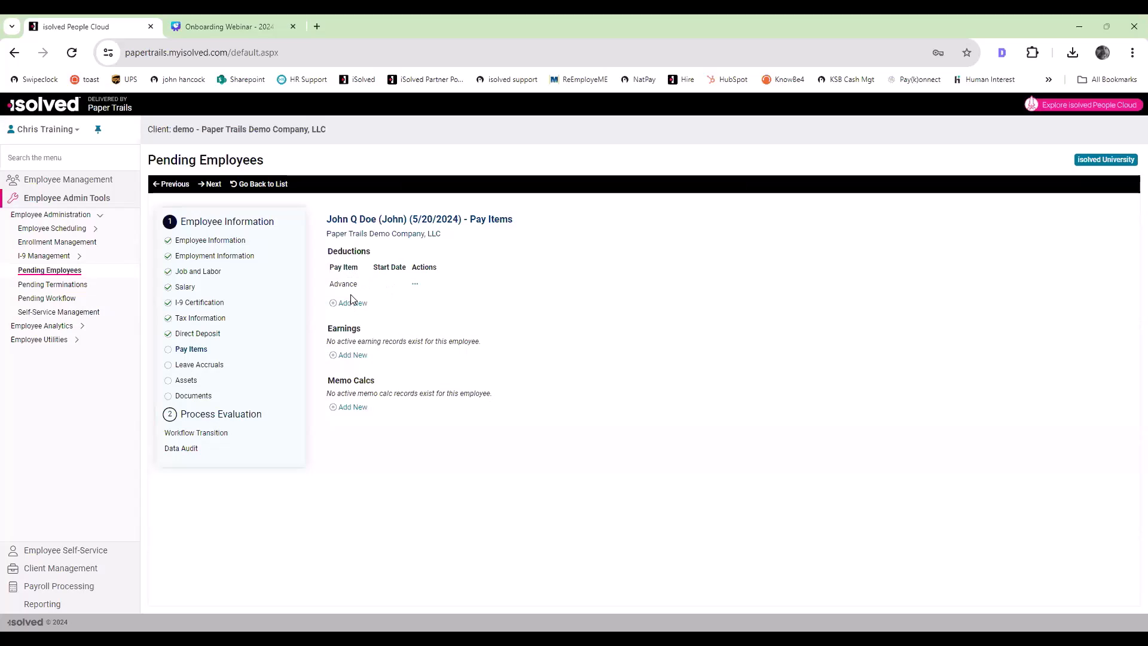
{"action": "left_click", "coordinate": [219, 184]}
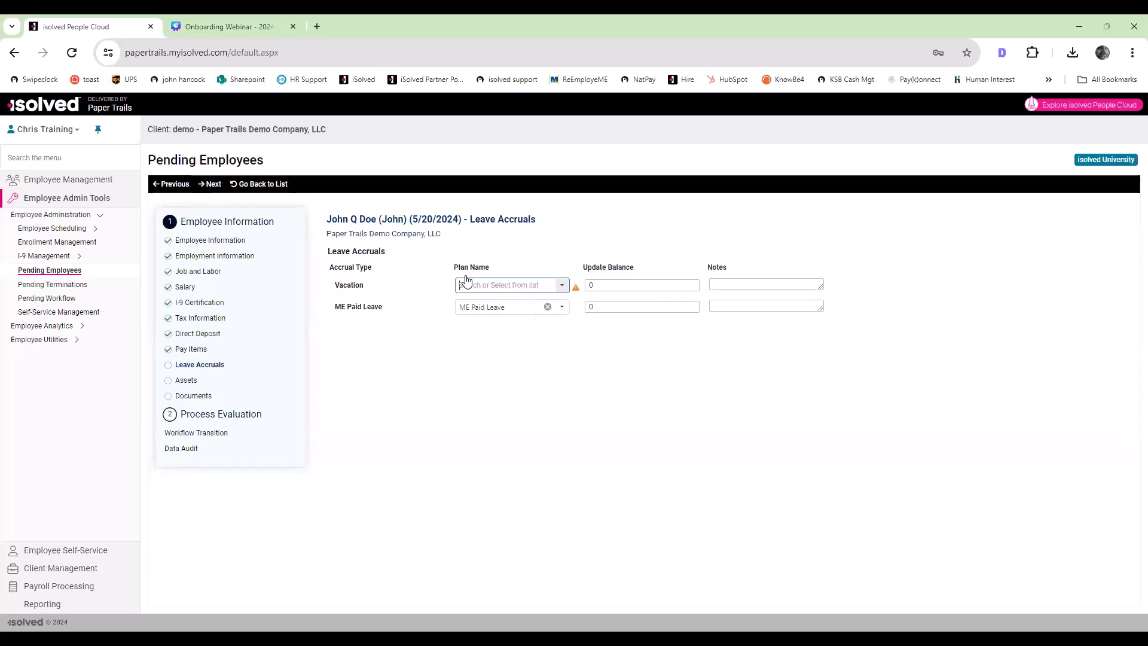
Step: Assign the Vacation plan to the Vacation accrual and continue to Assets
{"action": "left_click", "coordinate": [562, 288]}
{"action": "left_click", "coordinate": [538, 297]}
{"action": "left_click", "coordinate": [204, 187]}
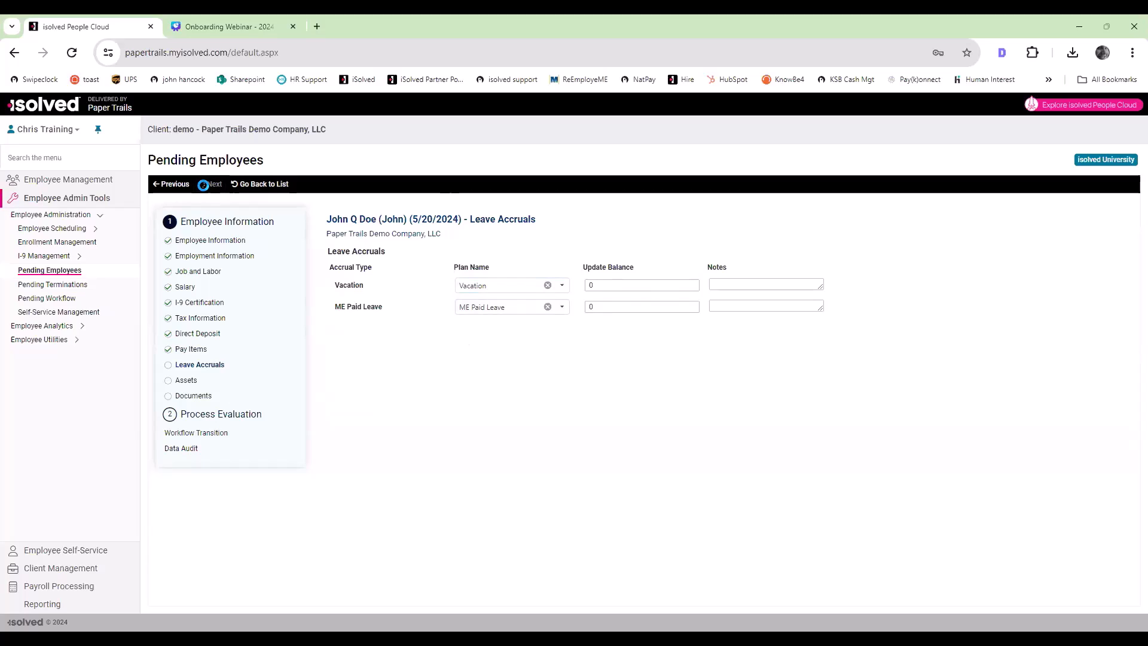
Step: Start a new asset record of type Keys with Front Door as the make
{"action": "left_click", "coordinate": [359, 280]}
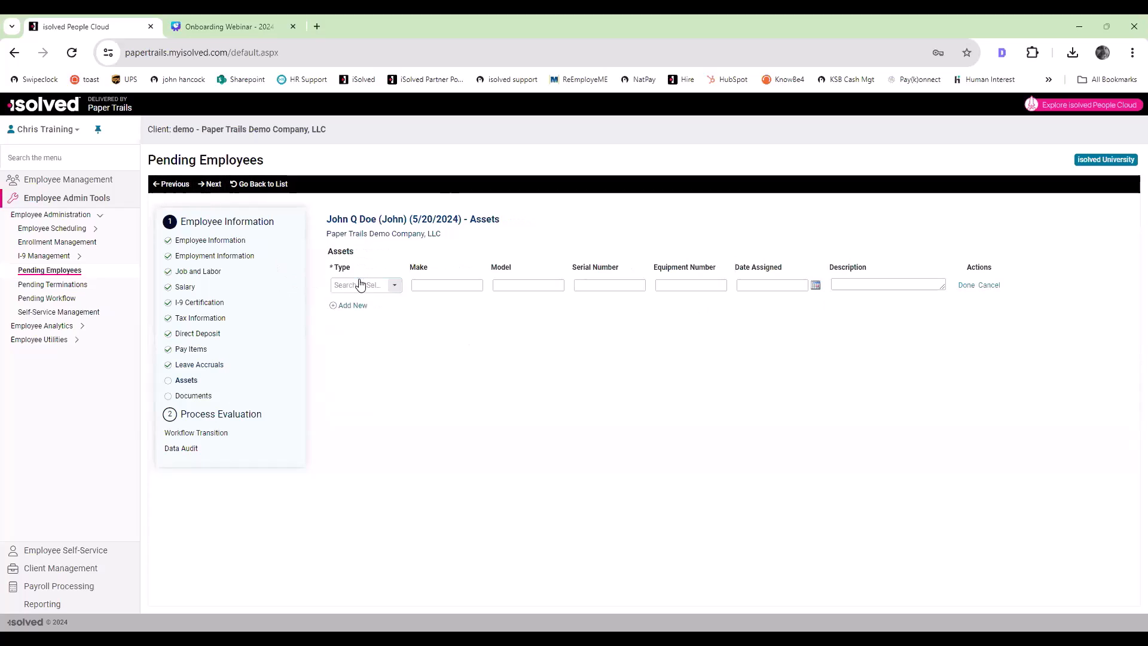
{"action": "left_click", "coordinate": [394, 285]}
{"action": "left_click", "coordinate": [373, 323]}
{"action": "left_click", "coordinate": [434, 286]}
{"action": "type", "text": "Front Door"}
{"action": "key", "text": "Tab"}
{"action": "key", "text": "Tab"}
{"action": "key", "text": "Tab"}
Step: Set the asset's assigned date to 5/21/2024, describe it as "Gold Schlage Key to Front Door", save it, and continue to Documents
{"action": "left_click", "coordinate": [749, 287]}
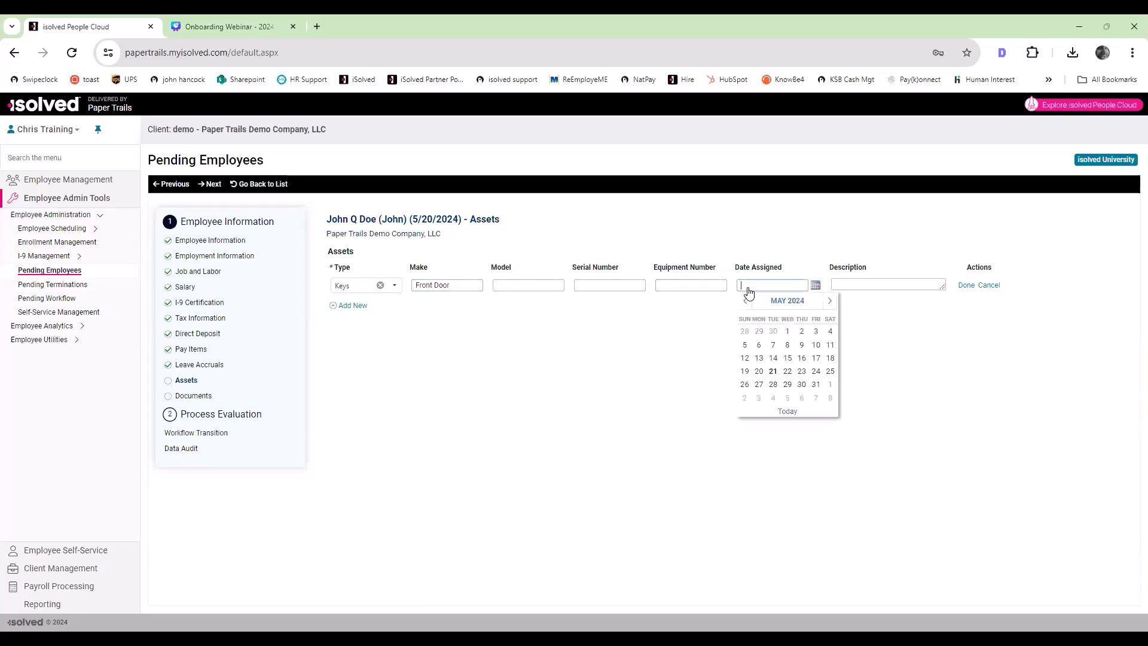
{"action": "type", "text": "5/21/2024"}
{"action": "left_click", "coordinate": [836, 287]}
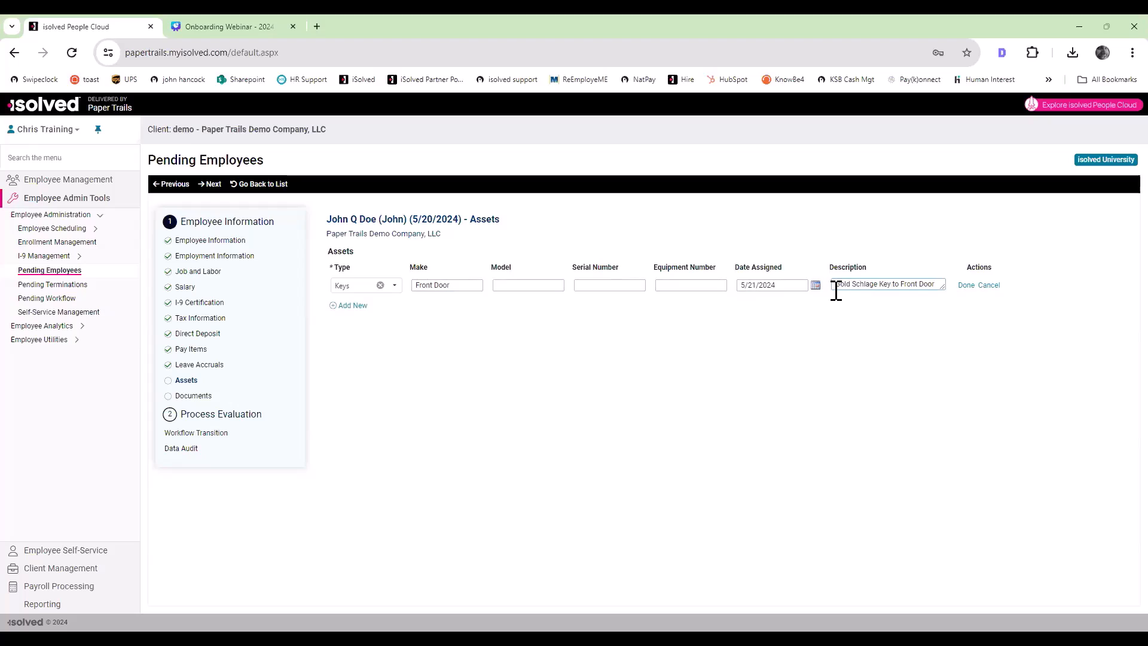
{"action": "left_click", "coordinate": [968, 285]}
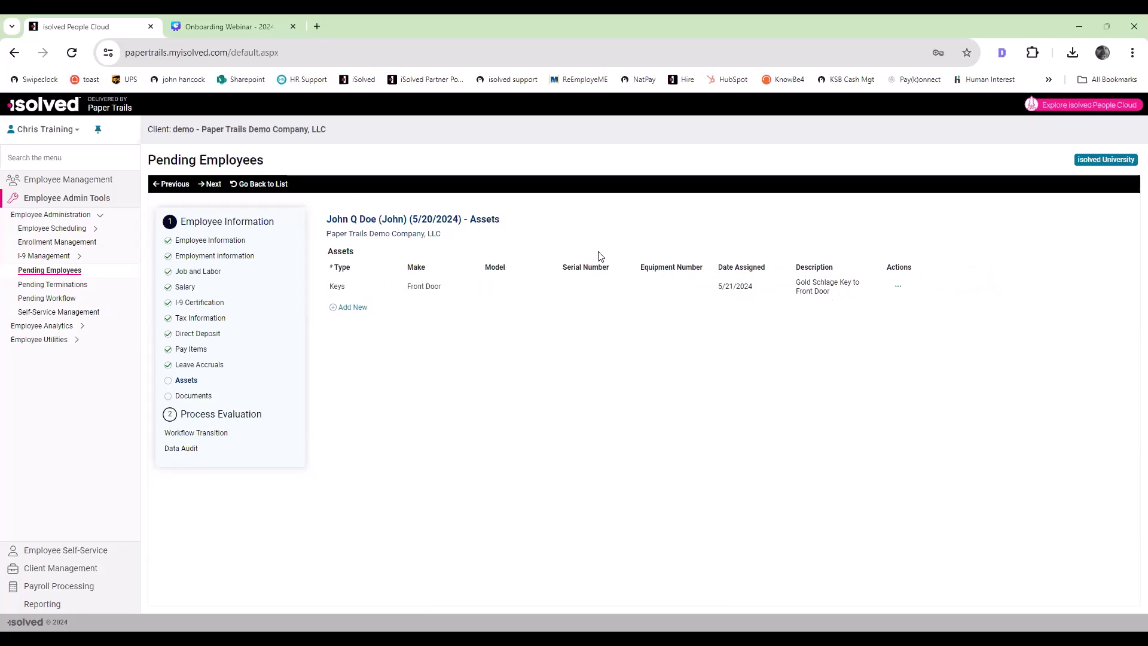
{"action": "left_click", "coordinate": [220, 185]}
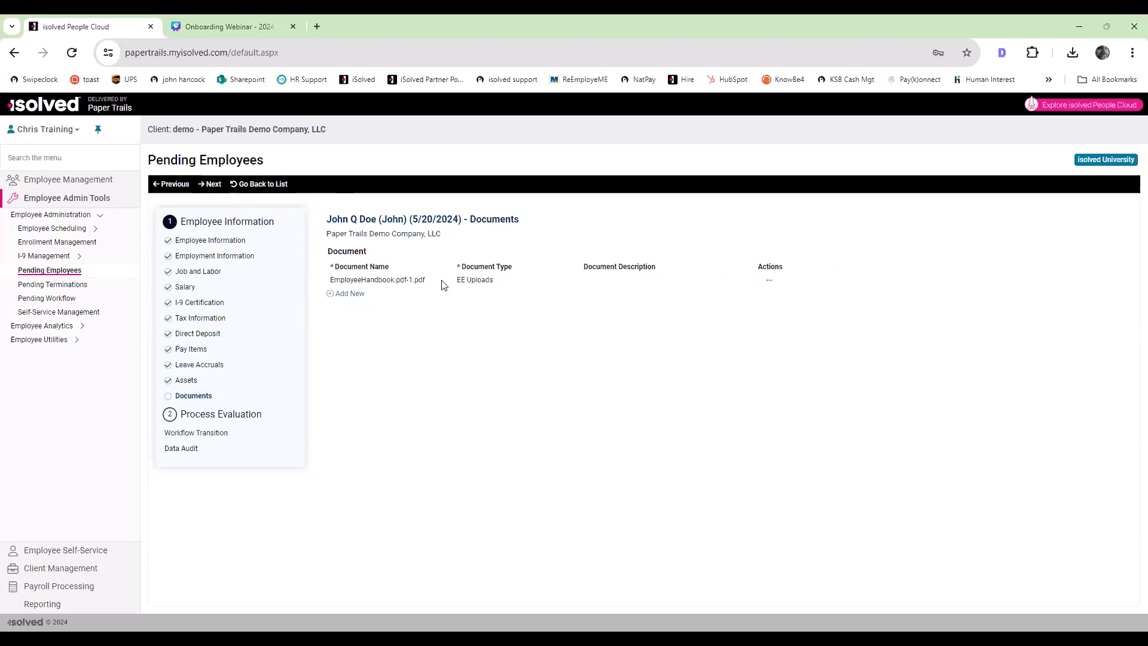
Step: Continue past Documents and the Workflow Transition review, and complete the pending employee's hire
{"action": "left_click", "coordinate": [214, 185]}
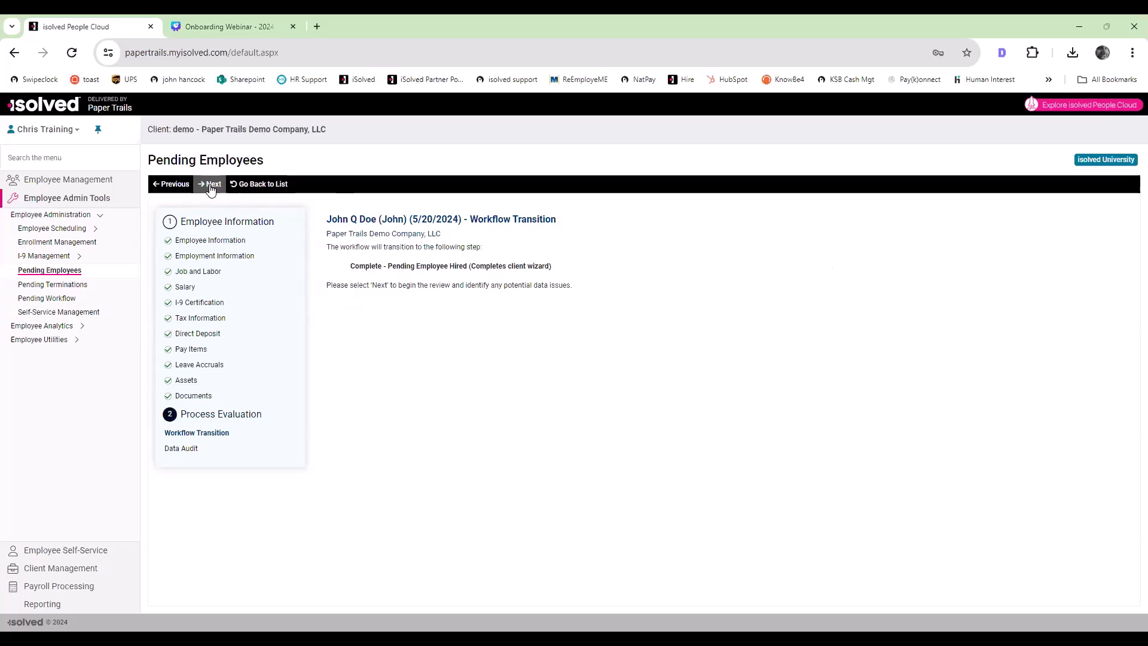
{"action": "left_click", "coordinate": [210, 187]}
{"action": "left_click", "coordinate": [387, 281]}
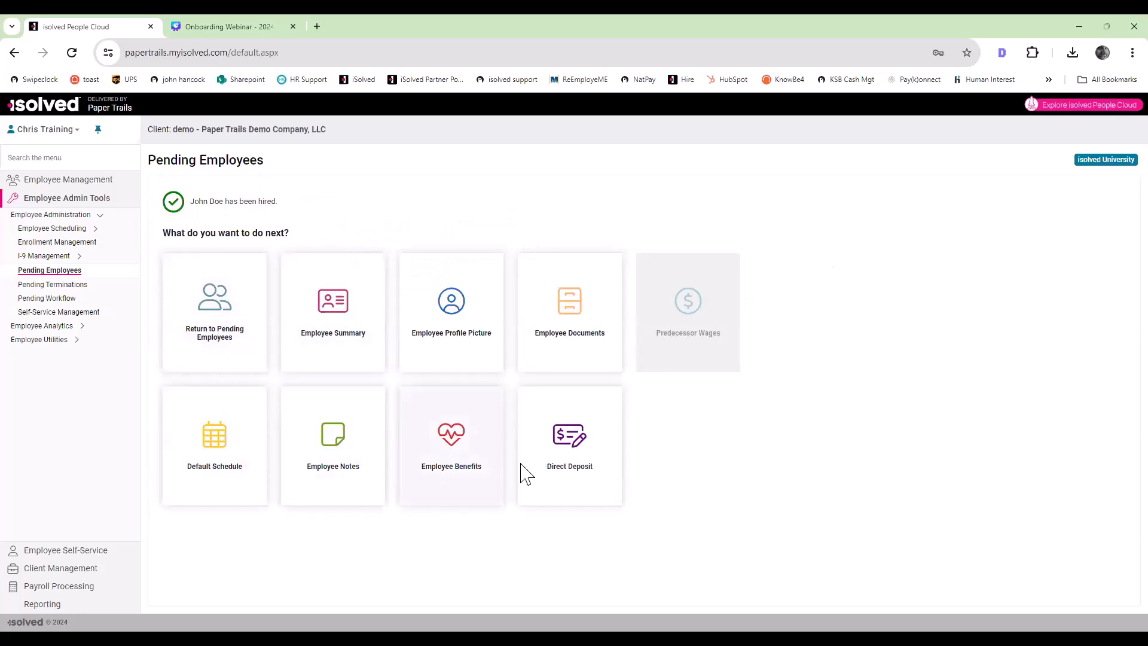
Step: Open the newly hired employee's documents and review the I-9 and Payroll categories
{"action": "left_click", "coordinate": [565, 306]}
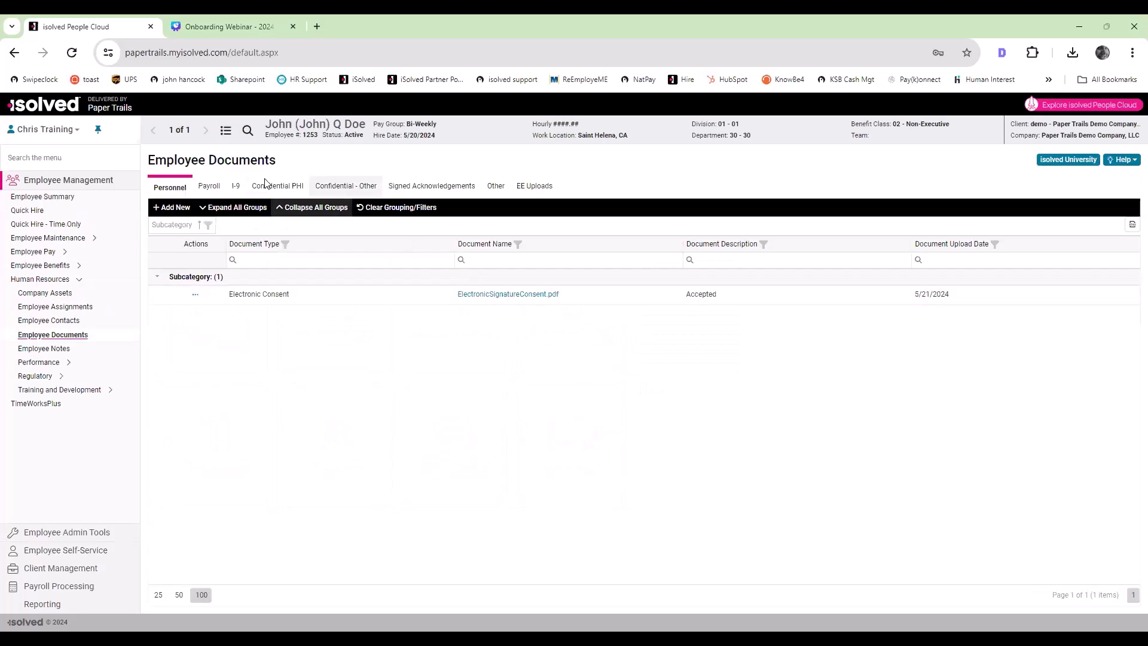
{"action": "left_click", "coordinate": [236, 186]}
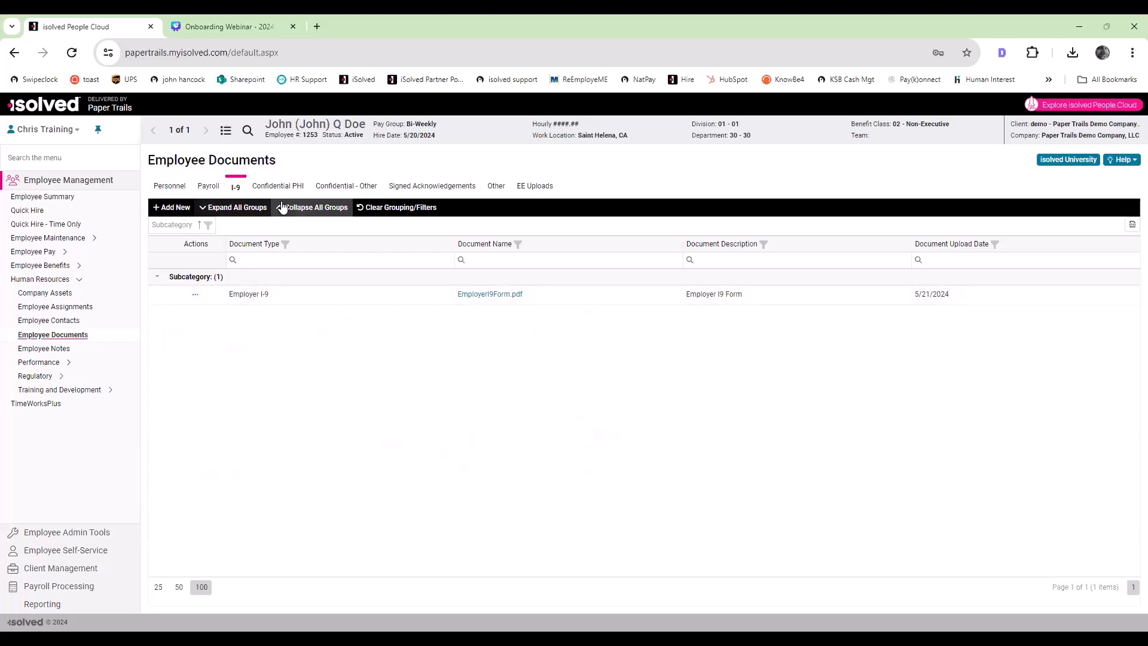
{"action": "left_click", "coordinate": [210, 186]}
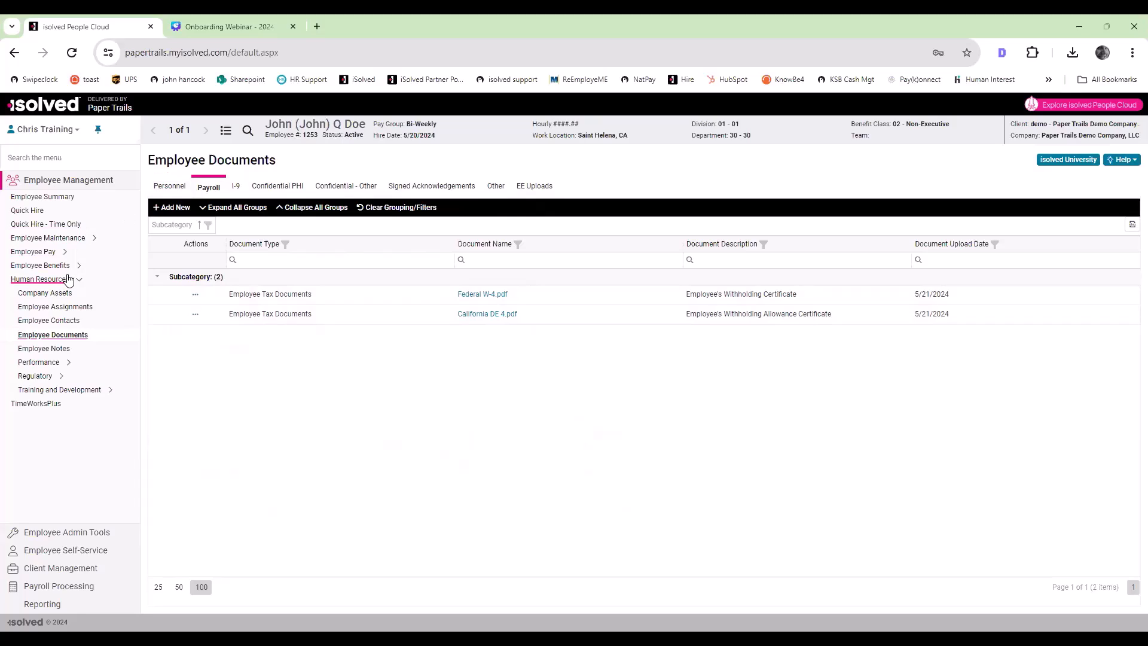
Step: Filter the employee list to Terminated status and open the General record of the second employee listed
{"action": "left_click", "coordinate": [60, 238]}
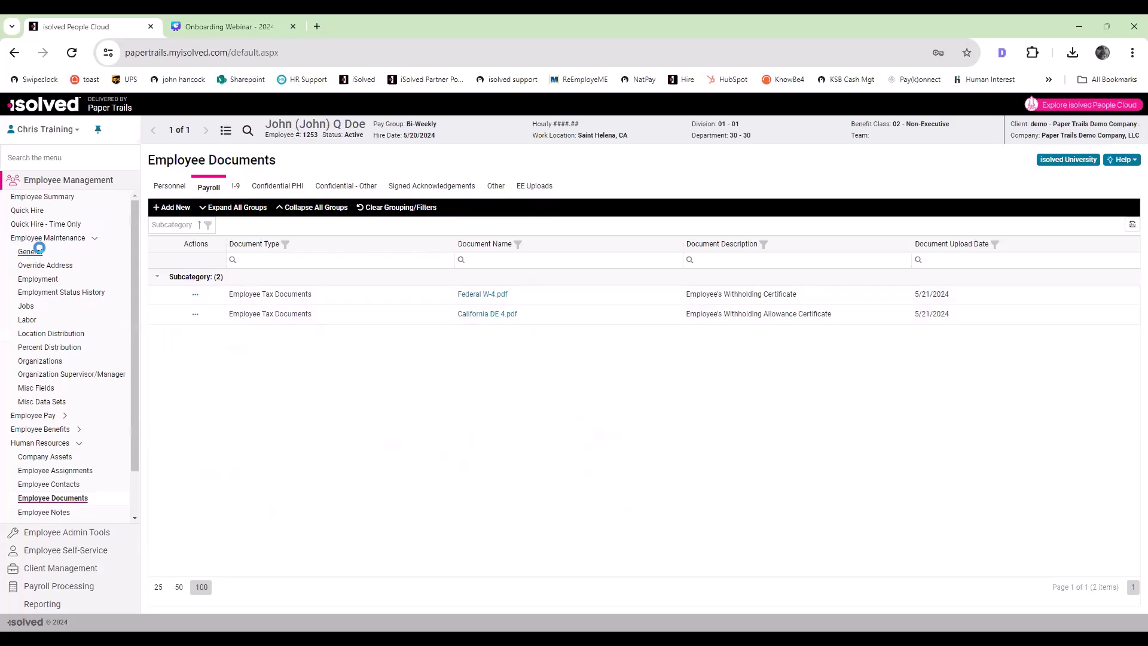
{"action": "left_click", "coordinate": [38, 250]}
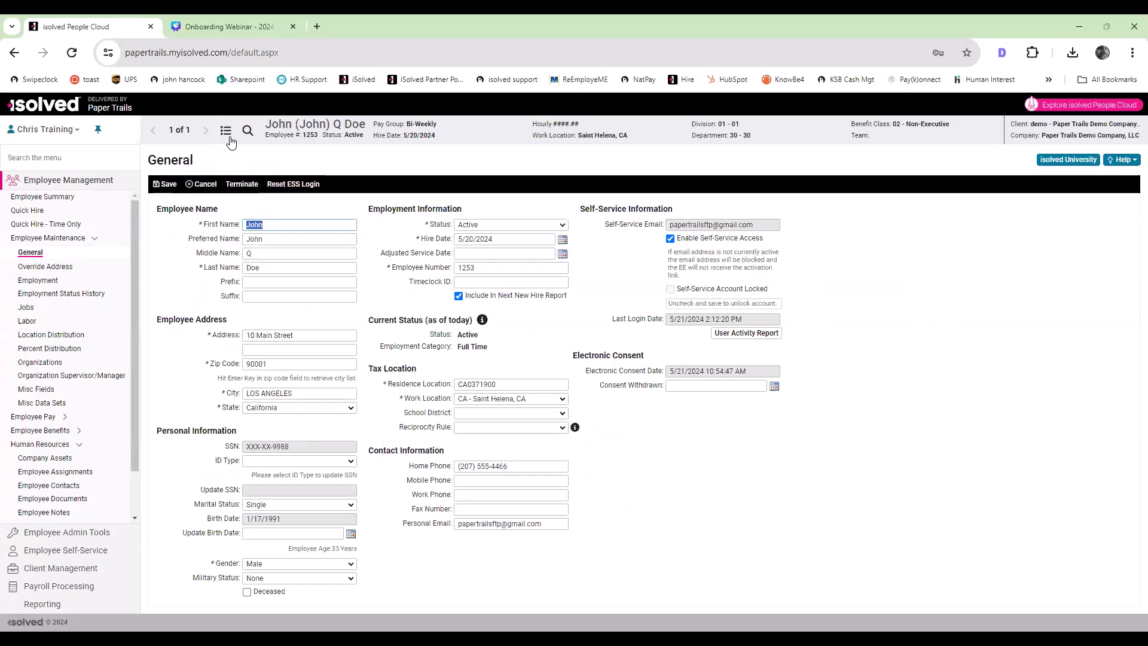
{"action": "left_click", "coordinate": [227, 132]}
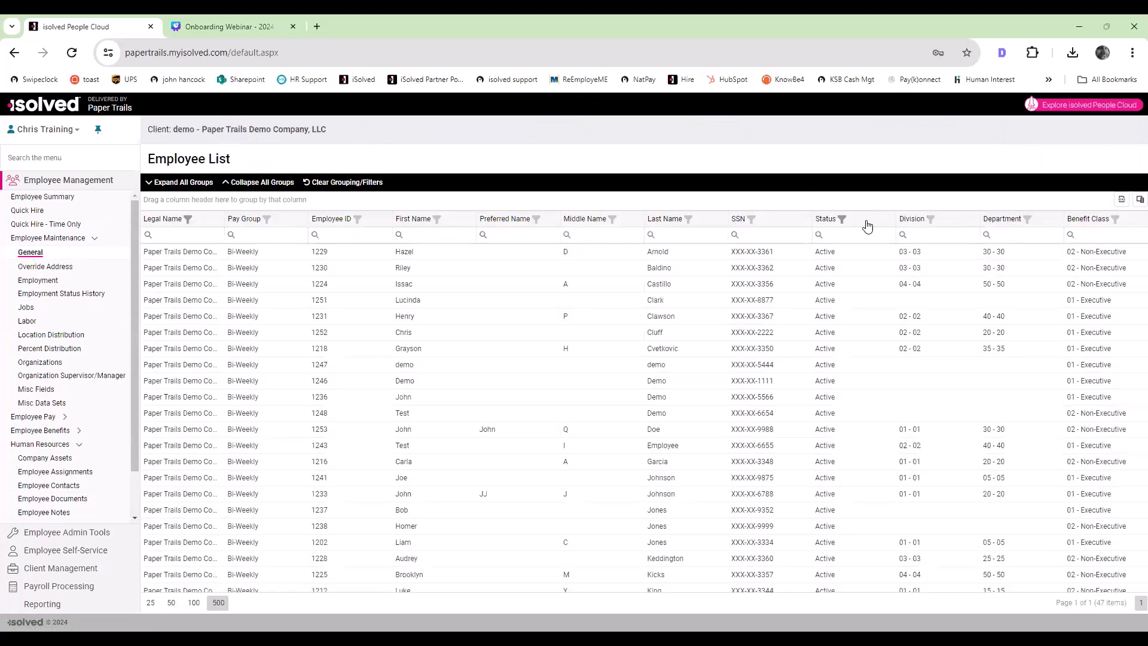
{"action": "left_click", "coordinate": [843, 222]}
{"action": "left_click", "coordinate": [827, 274]}
{"action": "left_click", "coordinate": [826, 258]}
{"action": "left_click", "coordinate": [865, 408]}
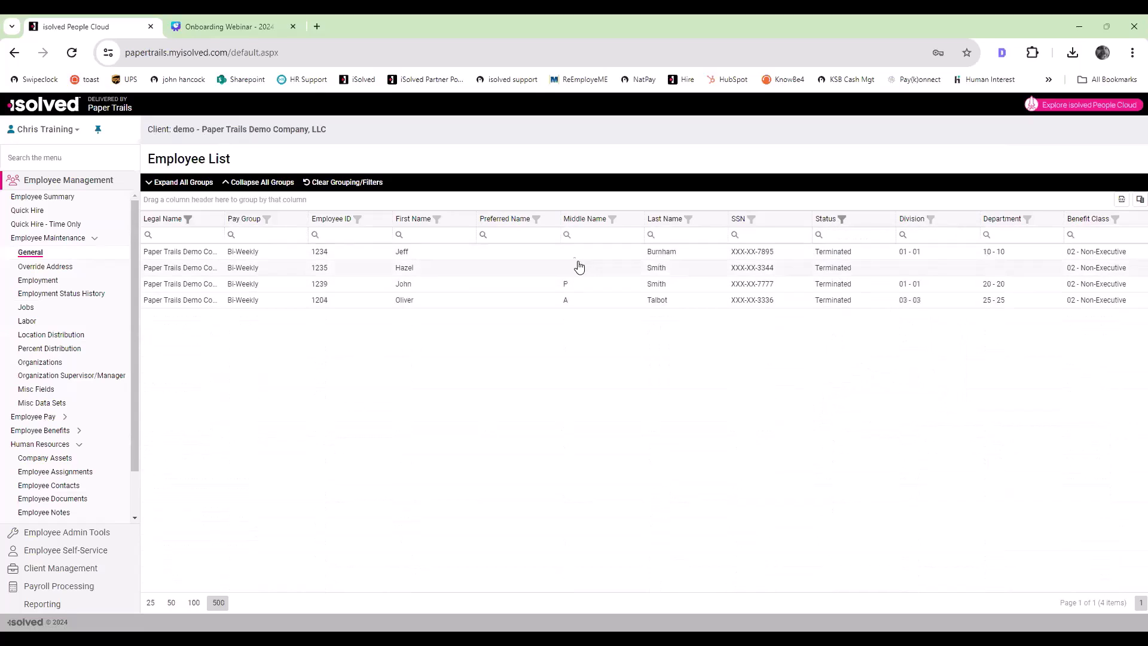
{"action": "double_click", "coordinate": [568, 274]}
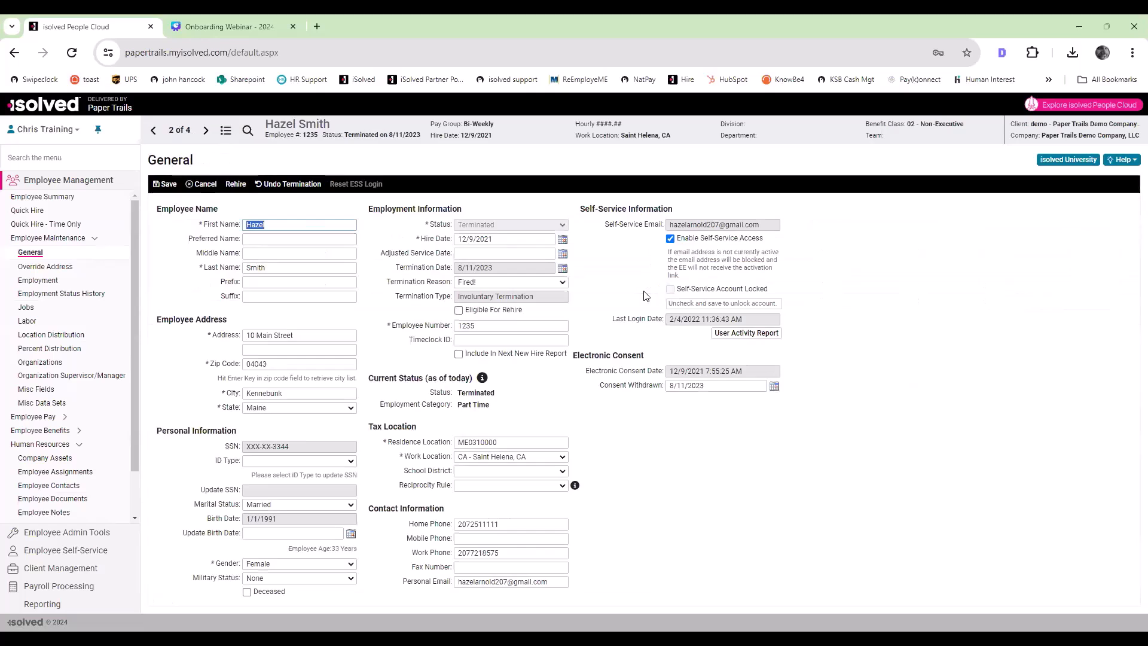
Step: Start a rehire of the terminated employee using reboarding, with the Onboarding template selected
{"action": "left_click", "coordinate": [233, 186]}
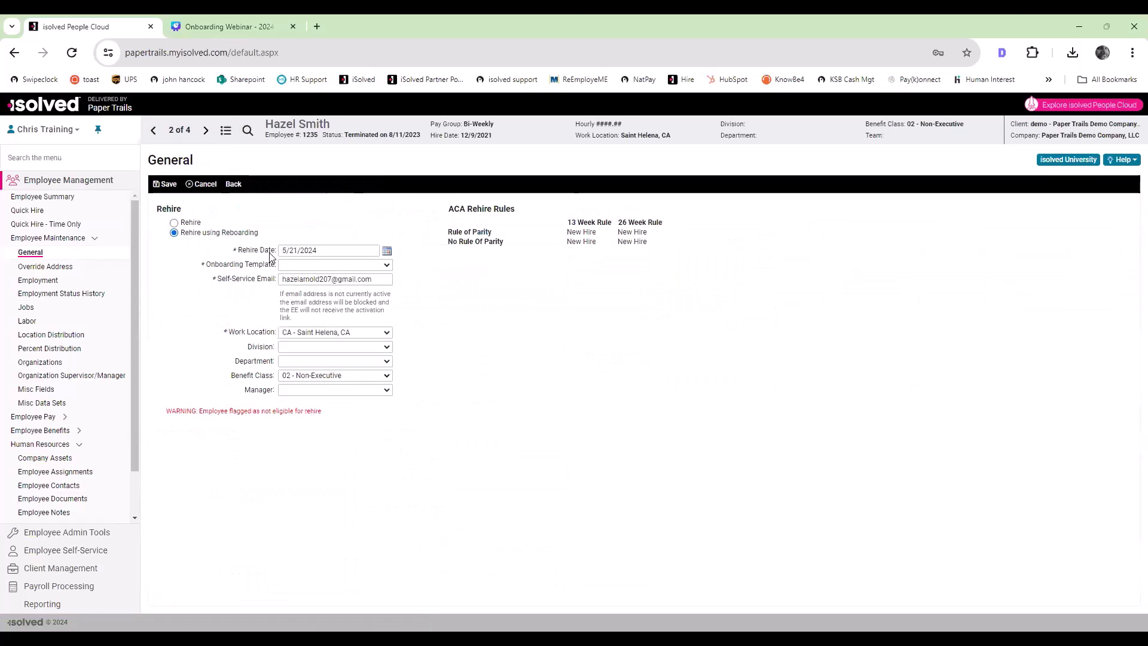
{"action": "left_click", "coordinate": [174, 233]}
{"action": "left_click", "coordinate": [354, 265]}
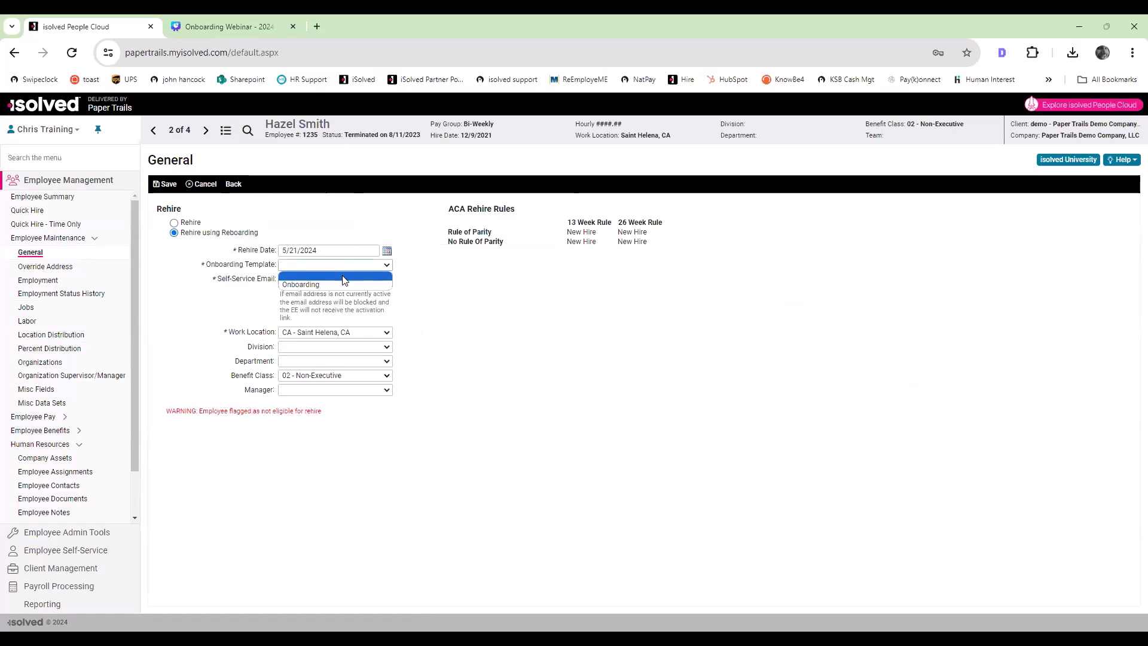
{"action": "left_click", "coordinate": [337, 285]}
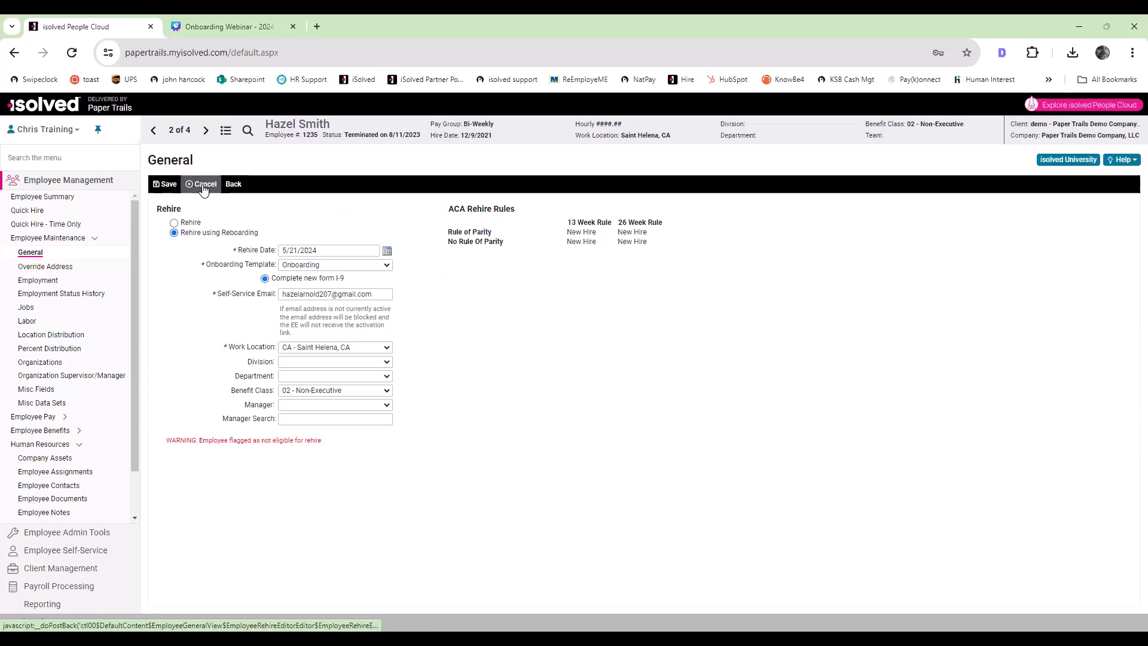
Step: Go to Pending Terminations and initiate offboarding for Paper Trails Demo Company, LLC with the Offboarding template
{"action": "left_click", "coordinate": [54, 238]}
{"action": "left_click", "coordinate": [41, 280]}
{"action": "left_click", "coordinate": [69, 532]}
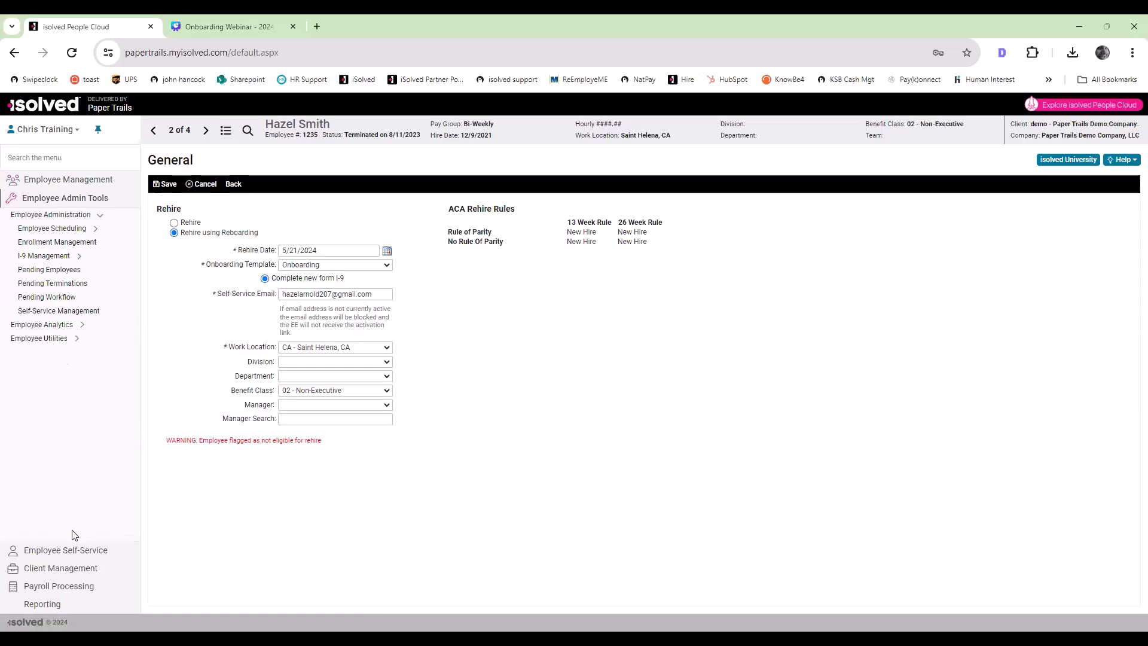
{"action": "left_click", "coordinate": [71, 285]}
{"action": "left_click", "coordinate": [625, 155]}
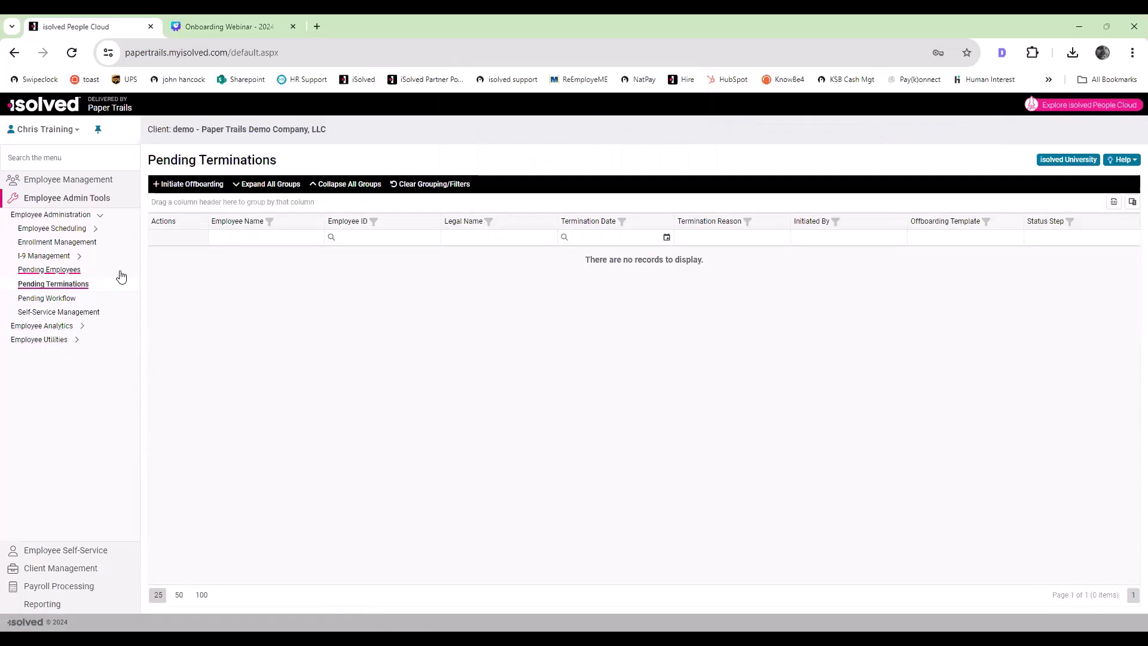
{"action": "left_click", "coordinate": [178, 190]}
{"action": "left_click", "coordinate": [315, 226]}
{"action": "left_click", "coordinate": [316, 240]}
{"action": "left_click", "coordinate": [310, 266]}
{"action": "left_click", "coordinate": [313, 283]}
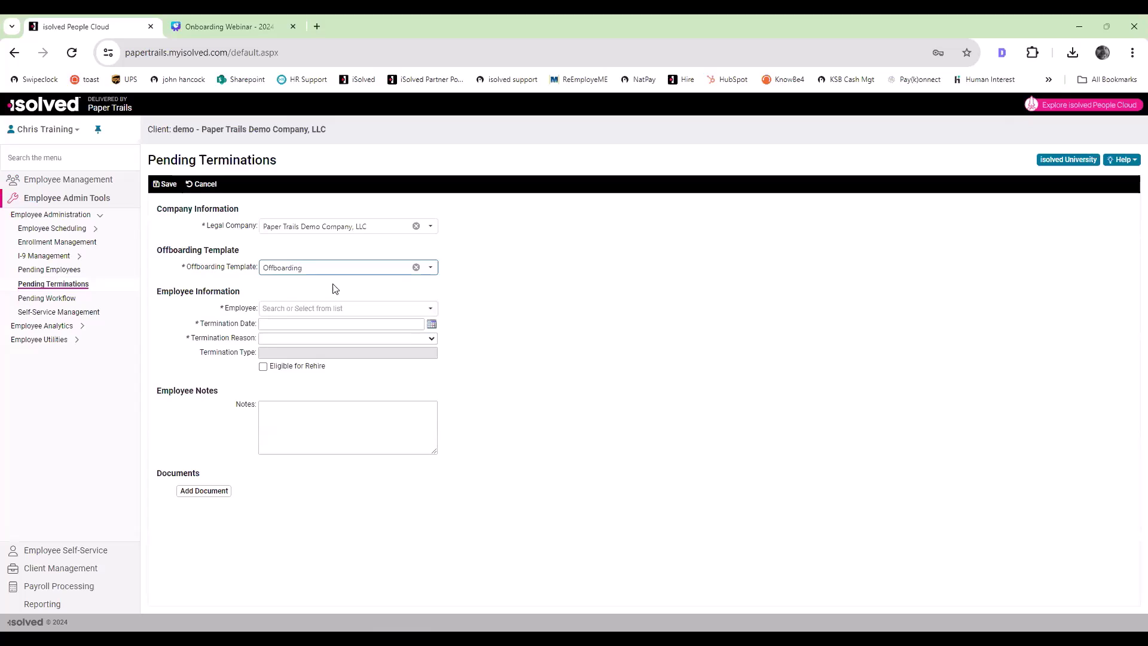
Step: Select the employee, set termination date 5/27/2024 and reason Resignation, mark them eligible for rehire, and save the pending termination
{"action": "left_click", "coordinate": [429, 310]}
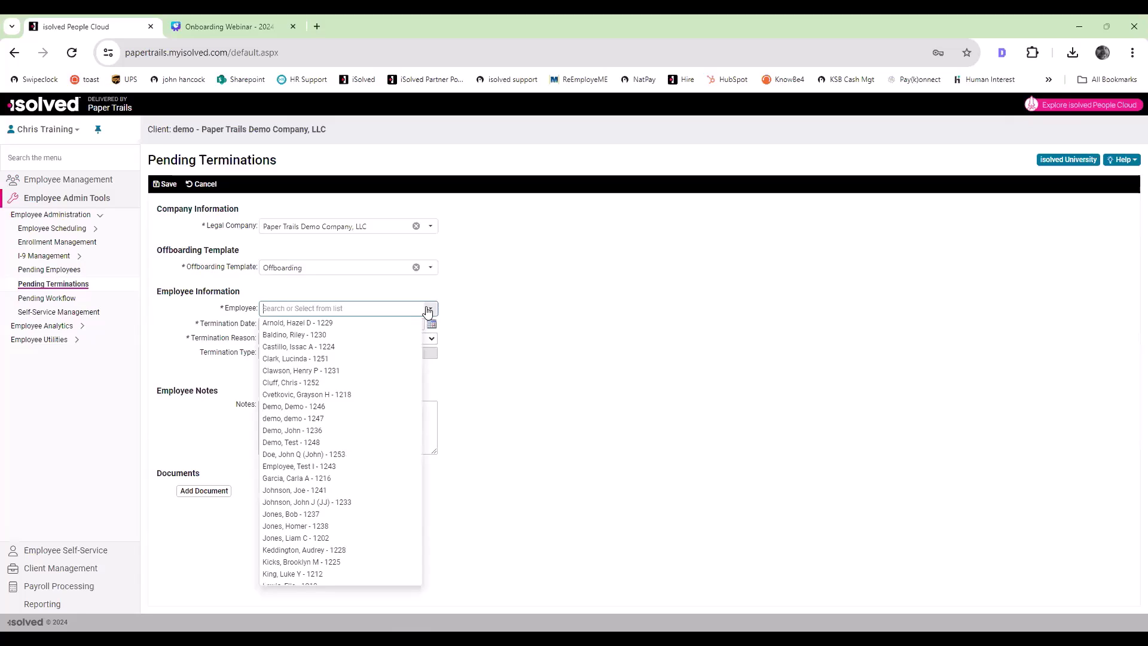
{"action": "scroll", "coordinate": [351, 494], "scroll_direction": "down", "scroll_amount": 5}
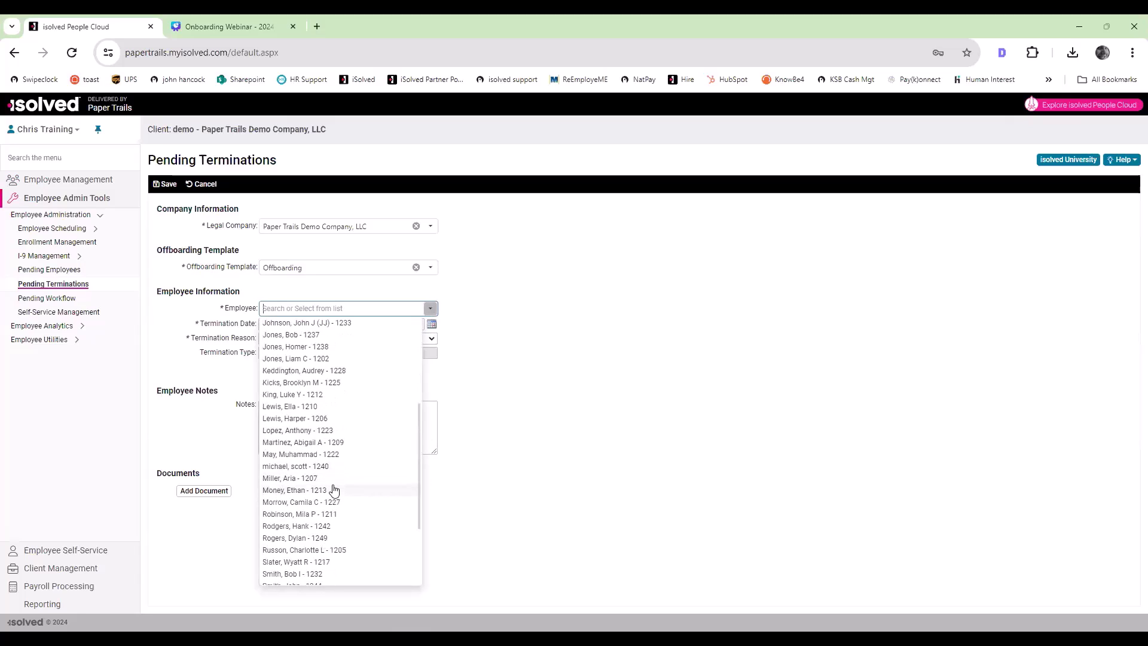
{"action": "left_click", "coordinate": [333, 487]}
{"action": "left_click", "coordinate": [333, 325]}
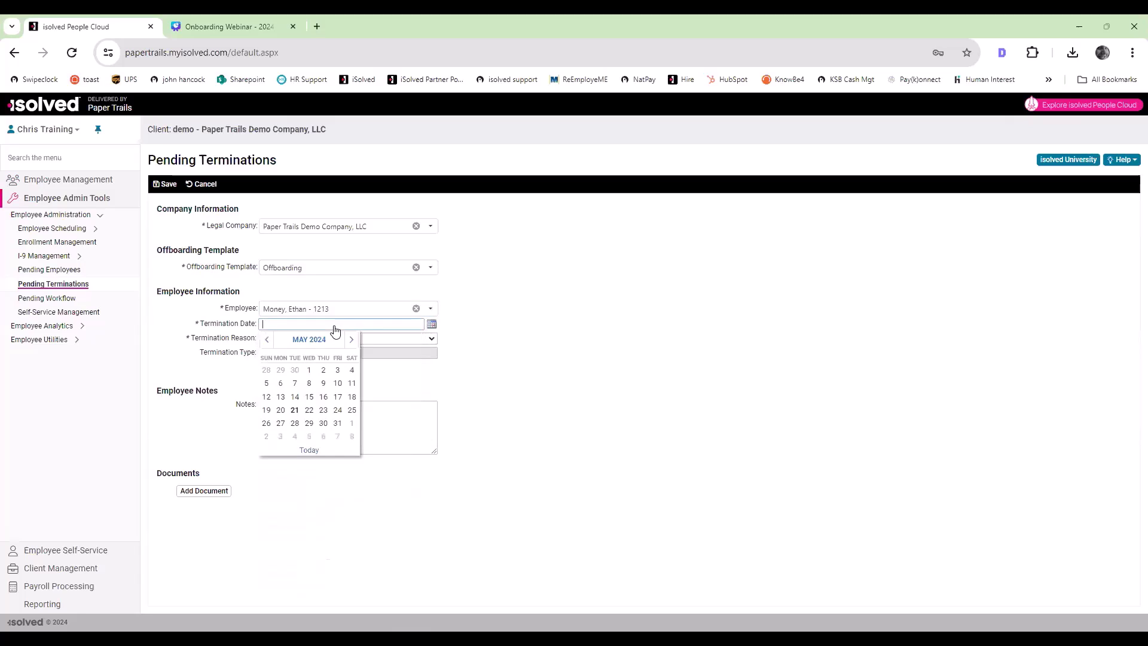
{"action": "left_click", "coordinate": [280, 424]}
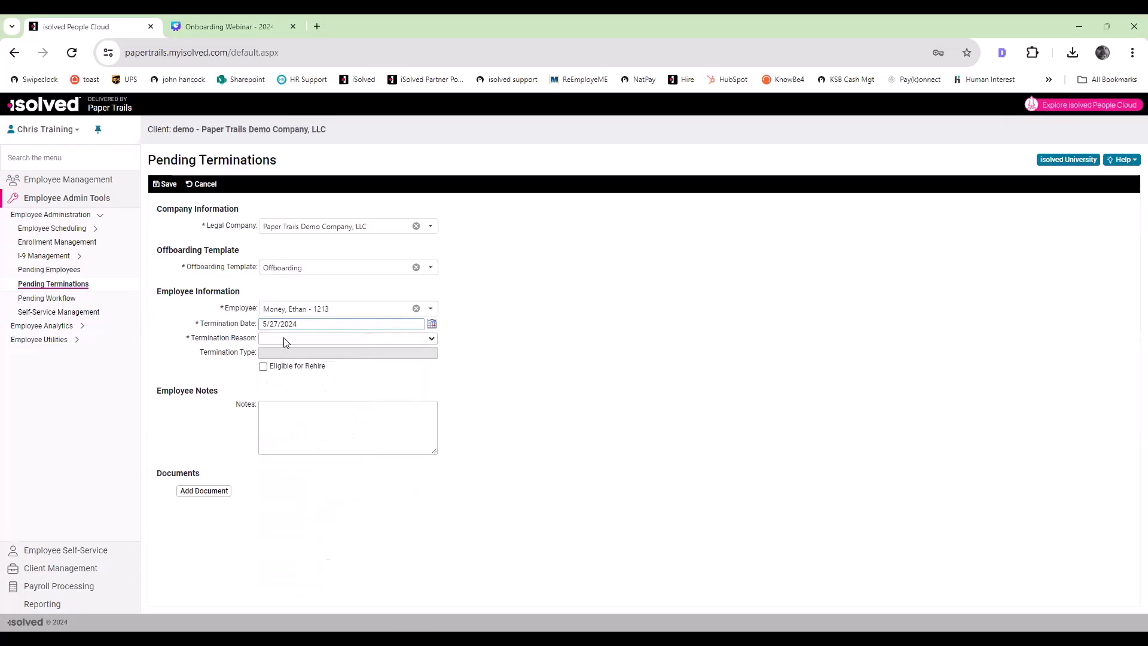
{"action": "left_click", "coordinate": [285, 339]}
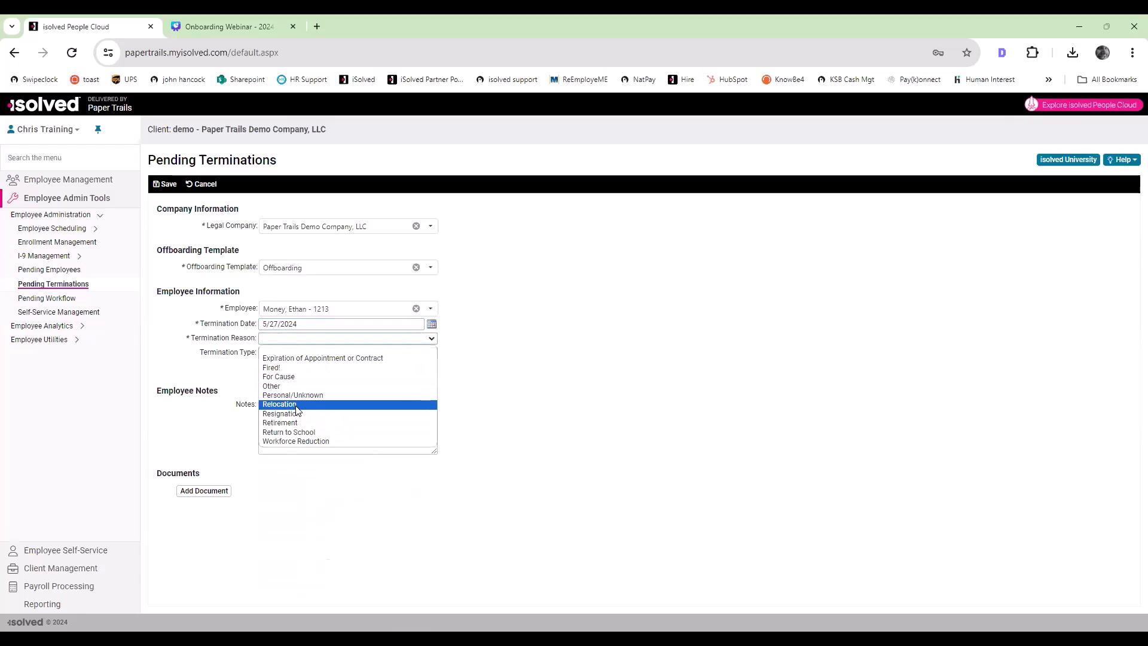
{"action": "left_click", "coordinate": [296, 414]}
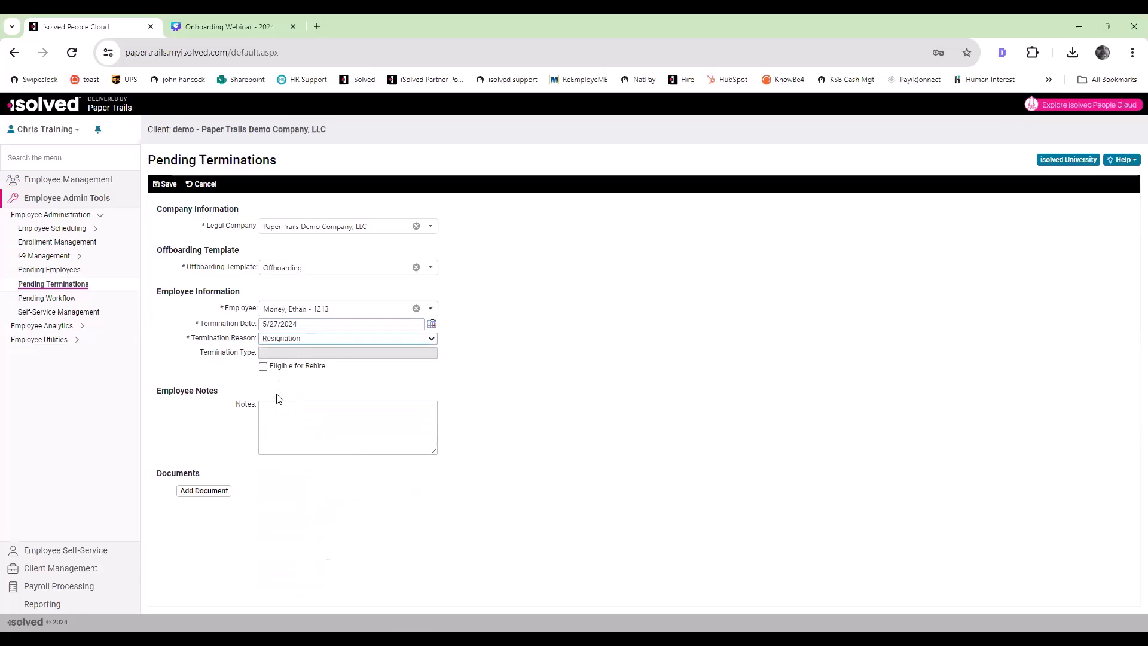
{"action": "left_click", "coordinate": [263, 366]}
{"action": "left_click", "coordinate": [167, 186]}
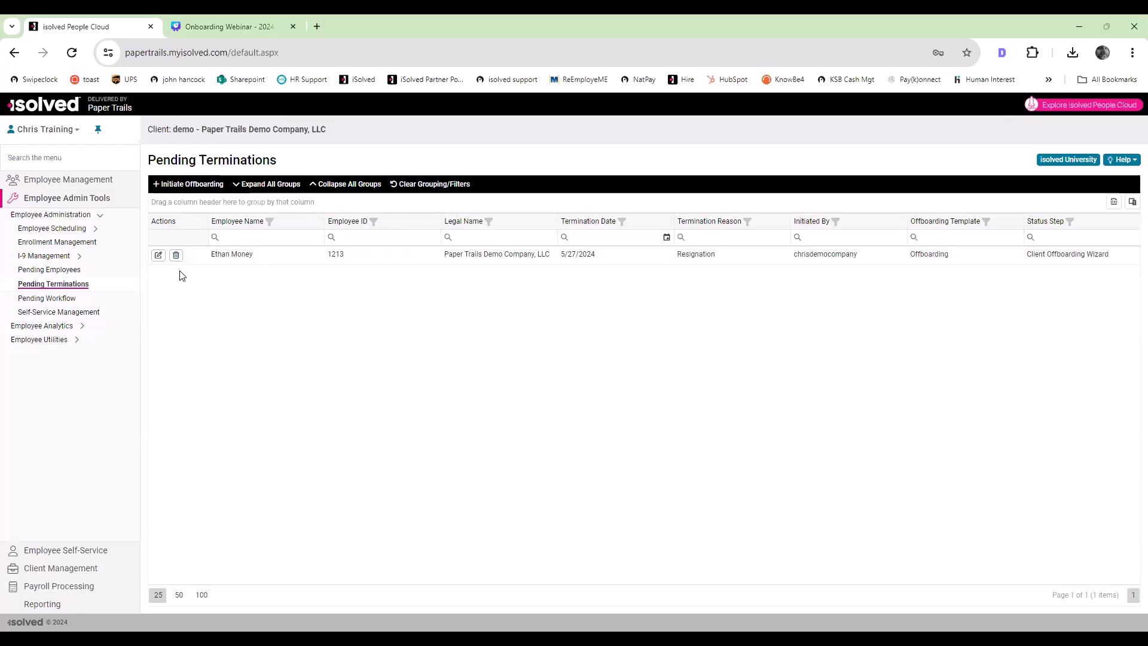
Step: Open the pending termination's wizard, set 5/21/2024 as the return date for the cell phone, laptop and keys, and continue to Benefit Plans
{"action": "left_click", "coordinate": [160, 259]}
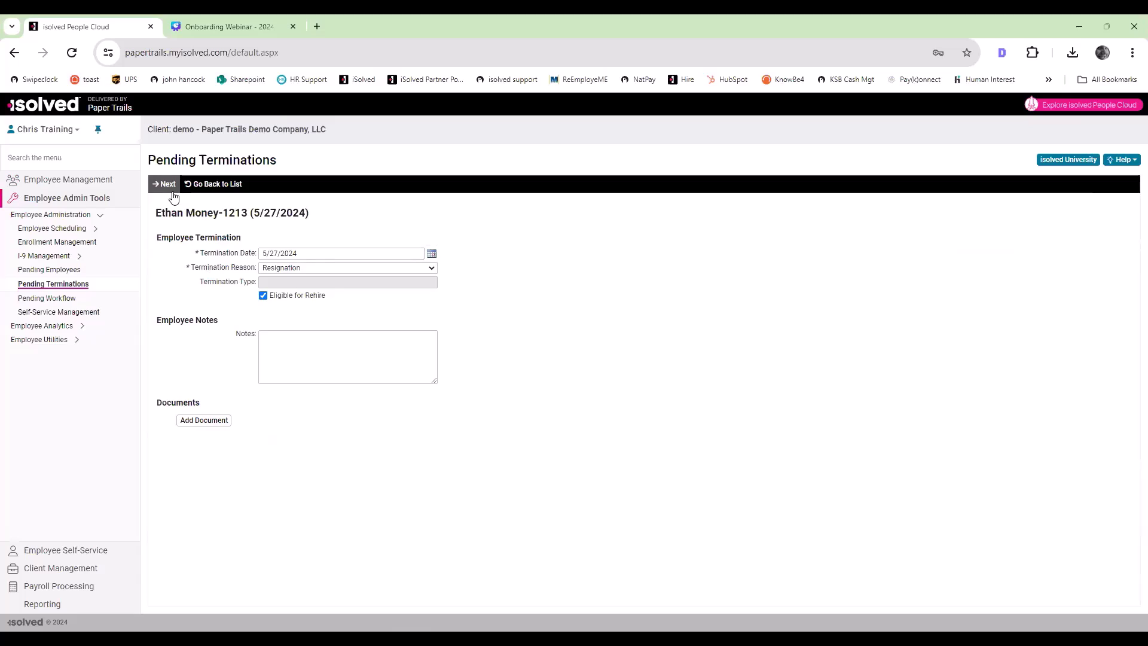
{"action": "left_click", "coordinate": [162, 184]}
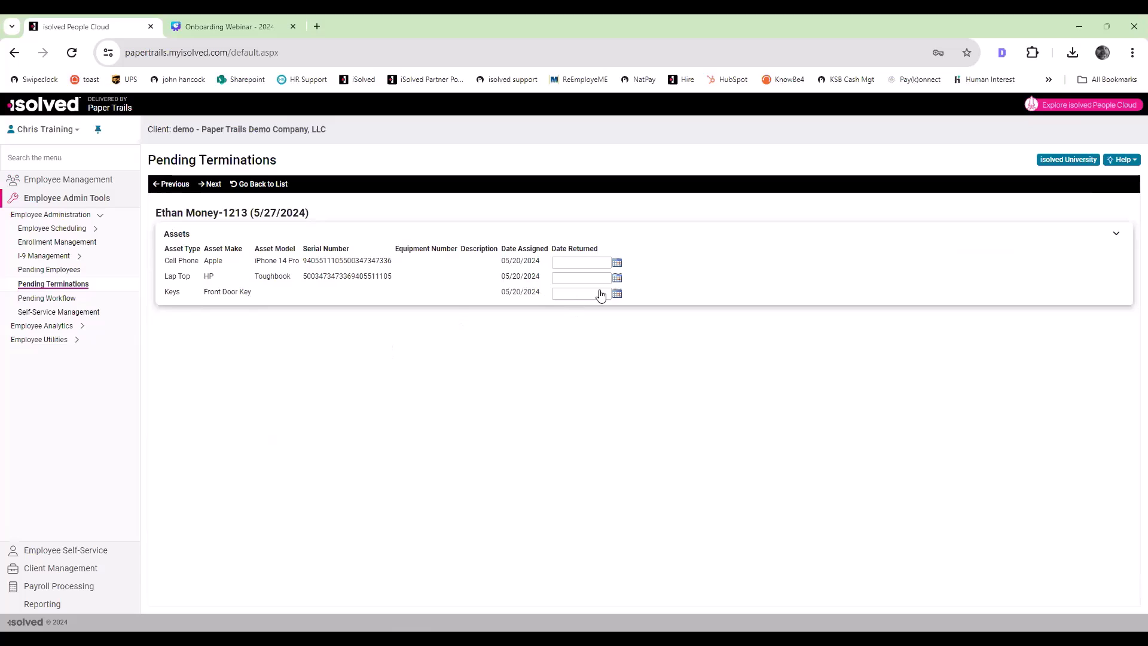
{"action": "left_click", "coordinate": [616, 263]}
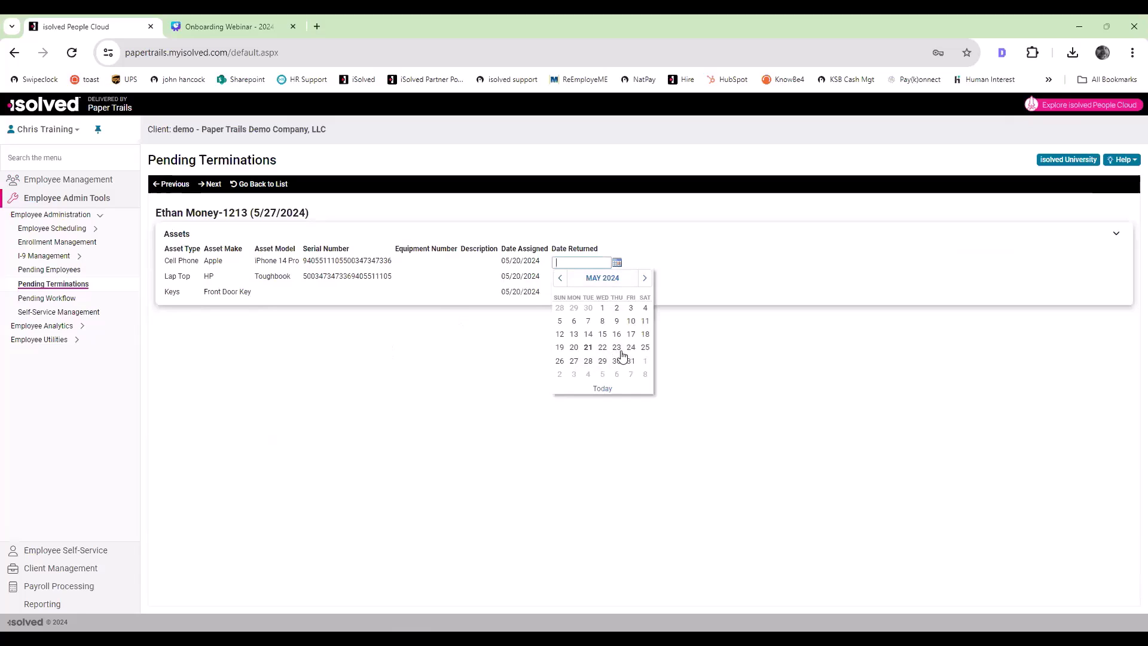
{"action": "left_click", "coordinate": [589, 348]}
{"action": "left_click", "coordinate": [617, 278]}
{"action": "left_click", "coordinate": [589, 363]}
{"action": "left_click", "coordinate": [617, 293]}
{"action": "left_click", "coordinate": [589, 379]}
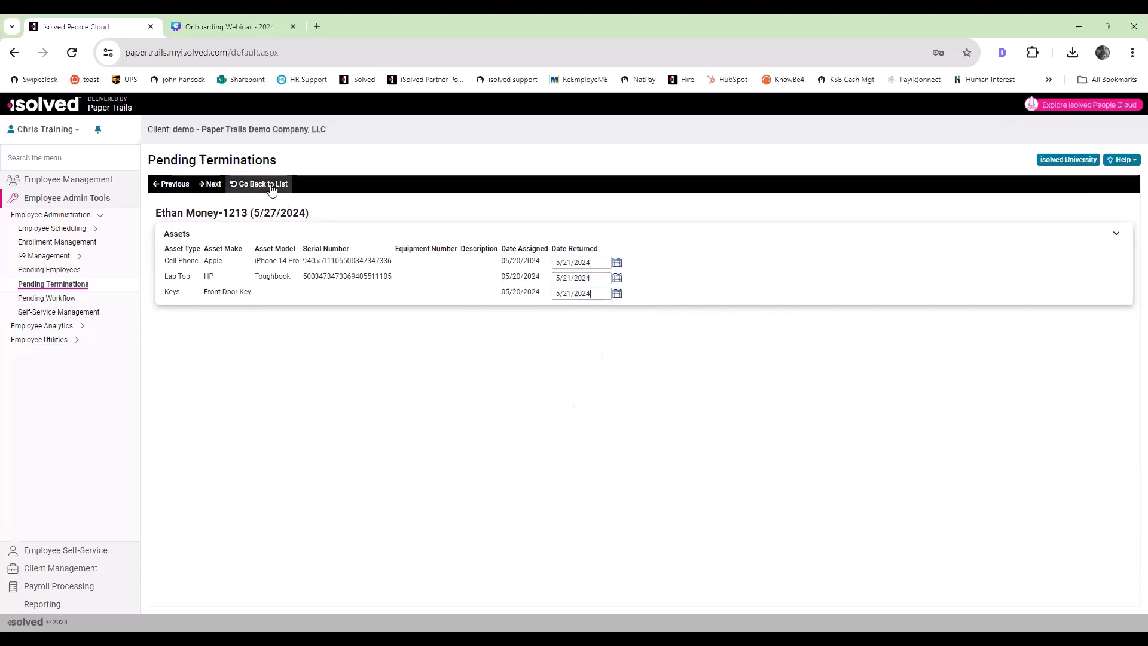
{"action": "left_click", "coordinate": [214, 184]}
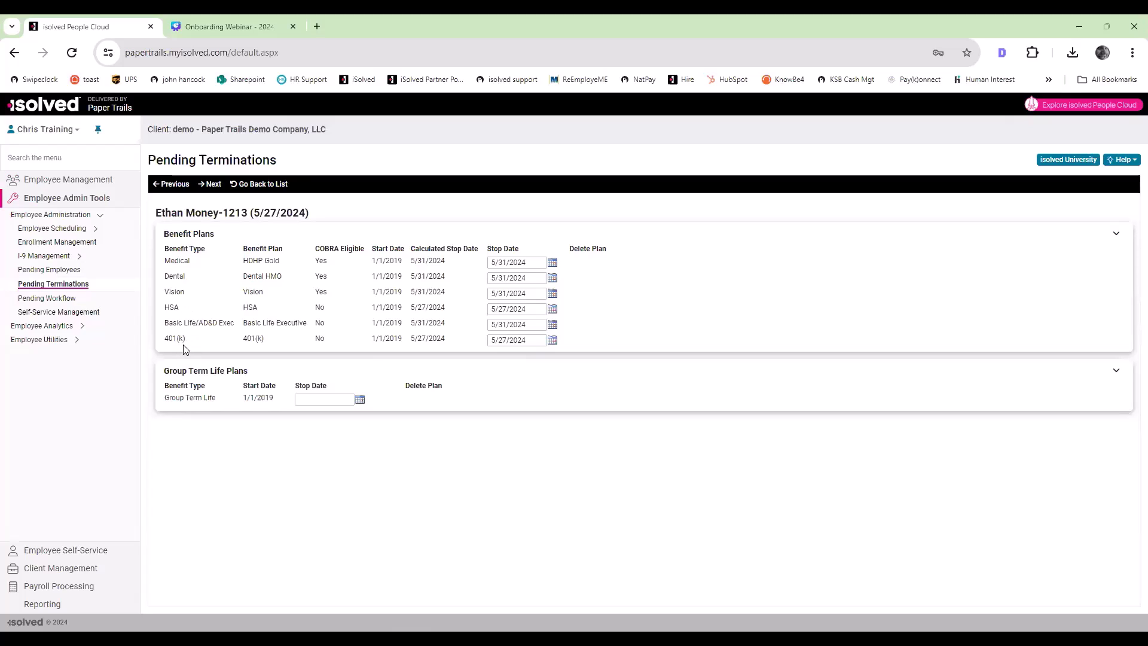
Step: Set the Group Term Life plan's stop date to 5/31/2024 and continue to Leave Accruals
{"action": "left_click", "coordinate": [359, 400]}
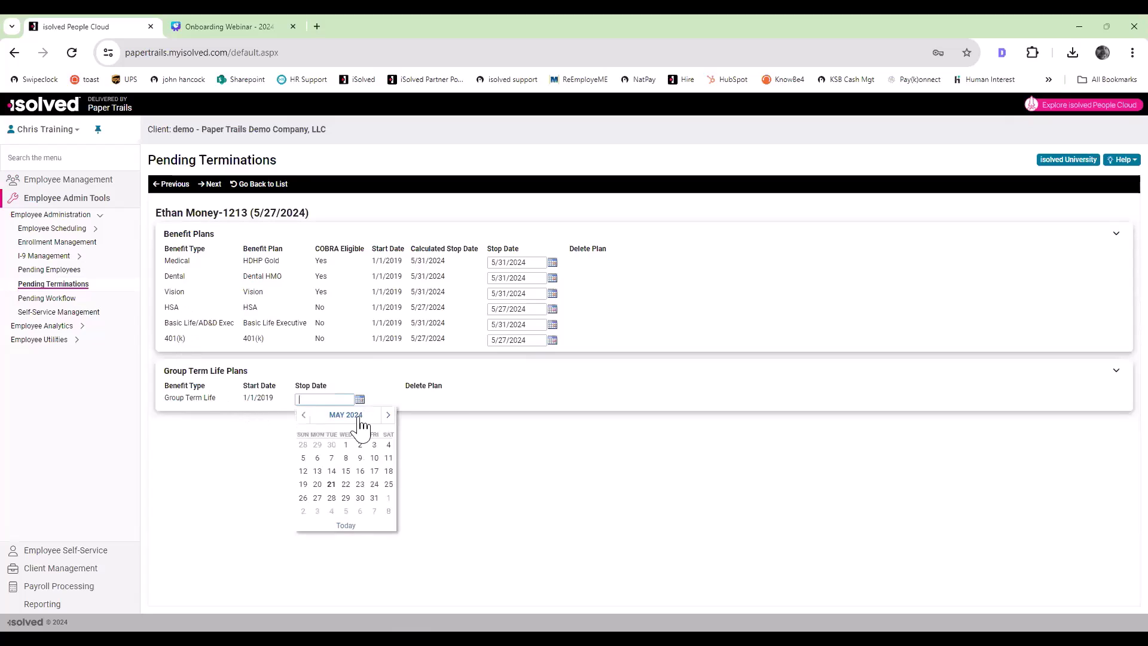
{"action": "left_click", "coordinate": [373, 501]}
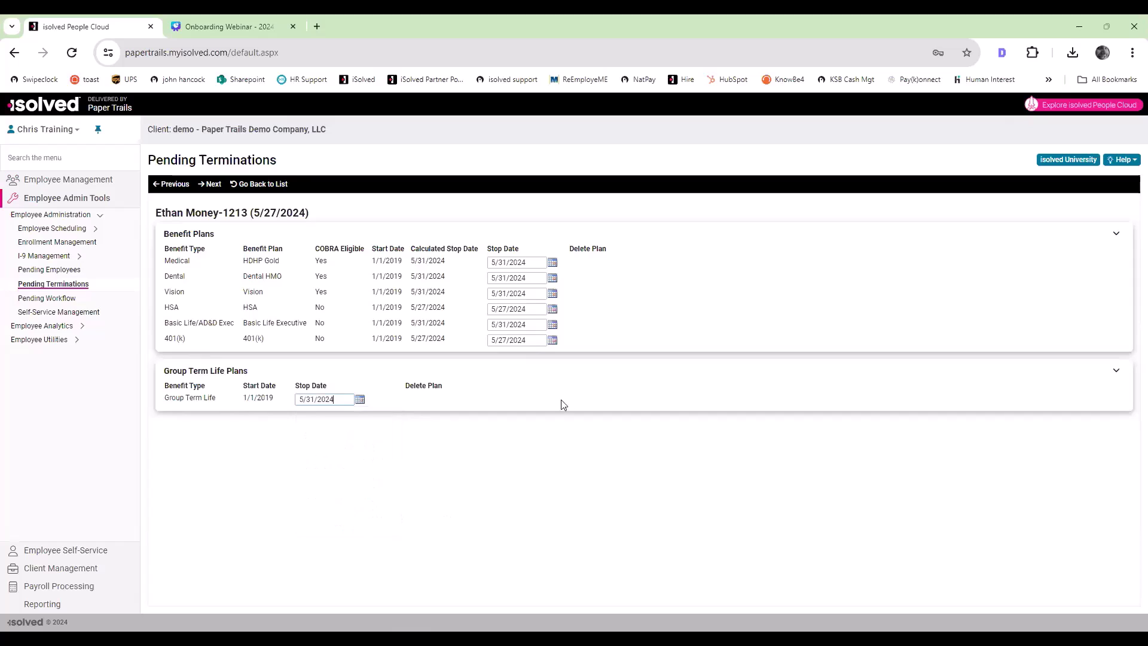
{"action": "left_click", "coordinate": [210, 187]}
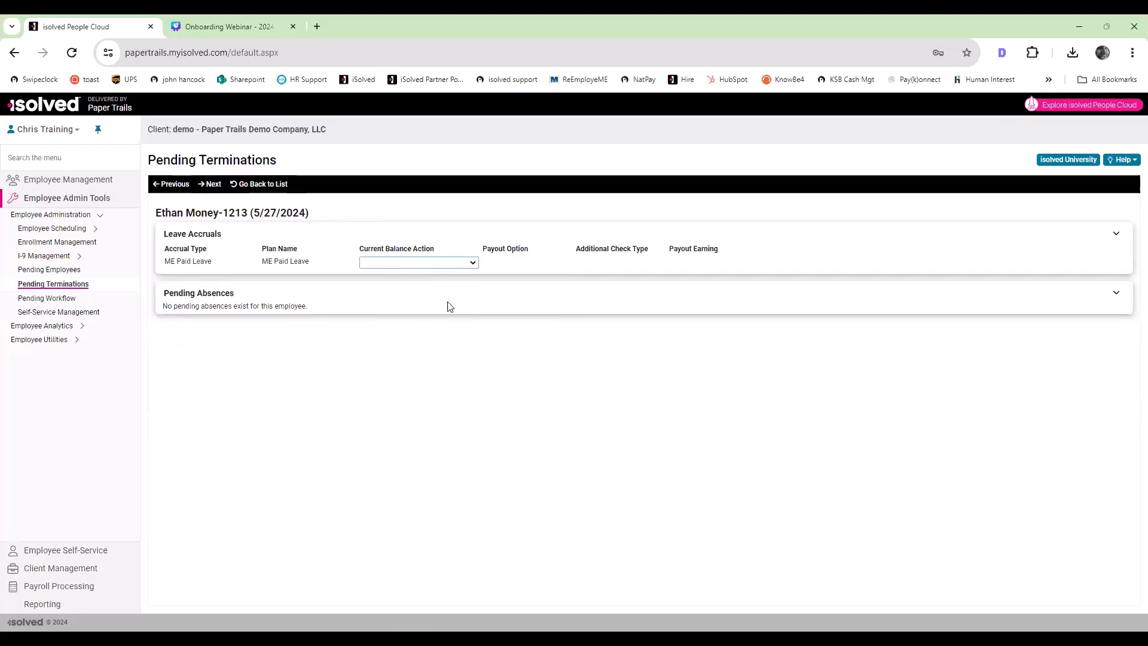
Step: Set the ME Paid Leave balance action to Inactivate Plan and continue past the assigned roles to Direct Deposit and Deductions
{"action": "left_click", "coordinate": [437, 263]}
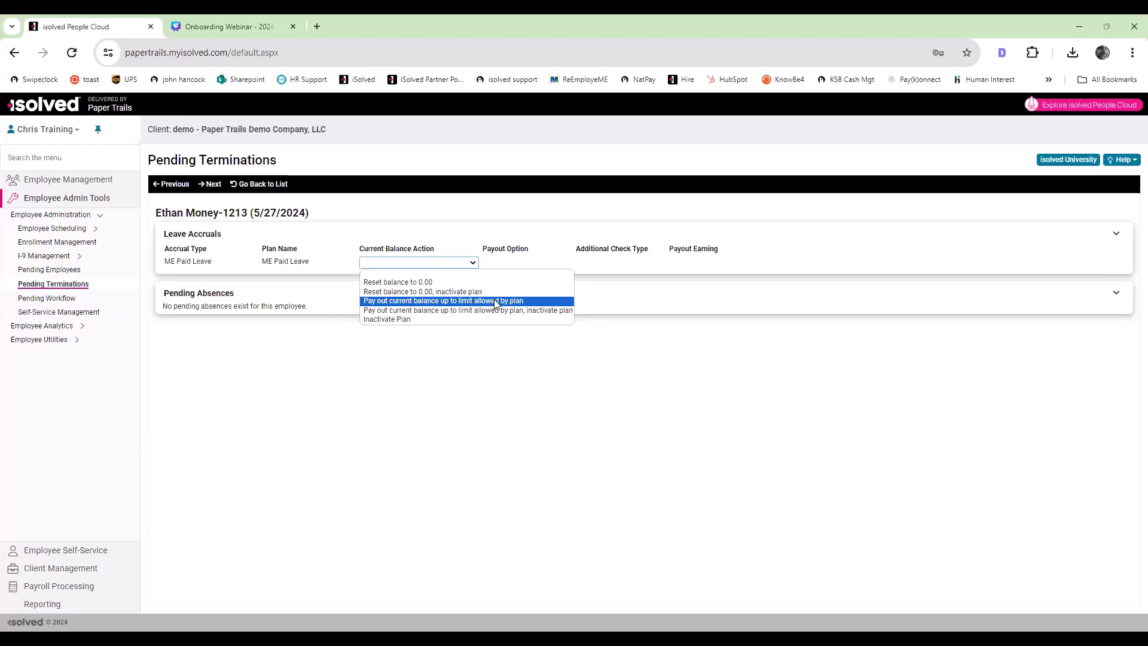
{"action": "left_click", "coordinate": [460, 321]}
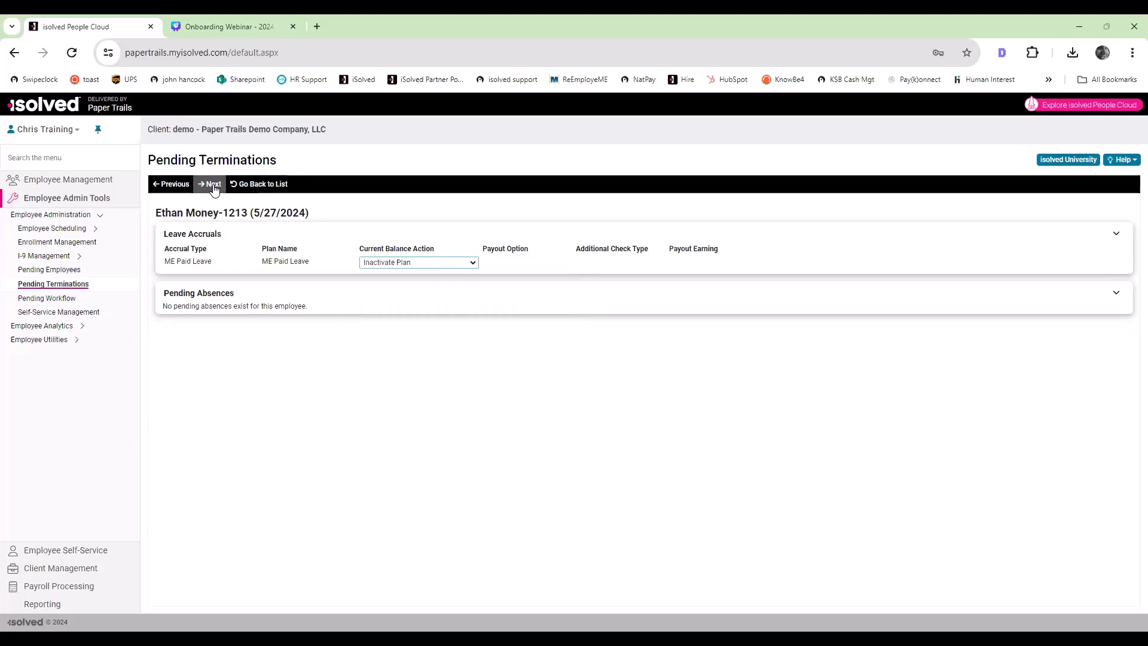
{"action": "left_click", "coordinate": [214, 186]}
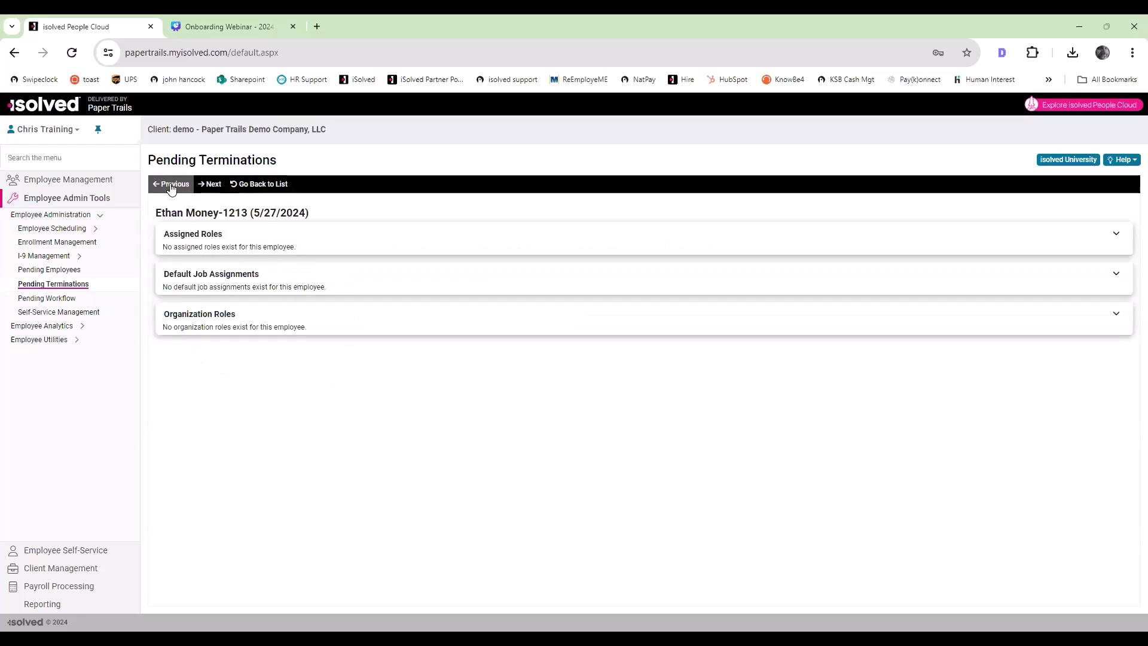
{"action": "left_click", "coordinate": [214, 189]}
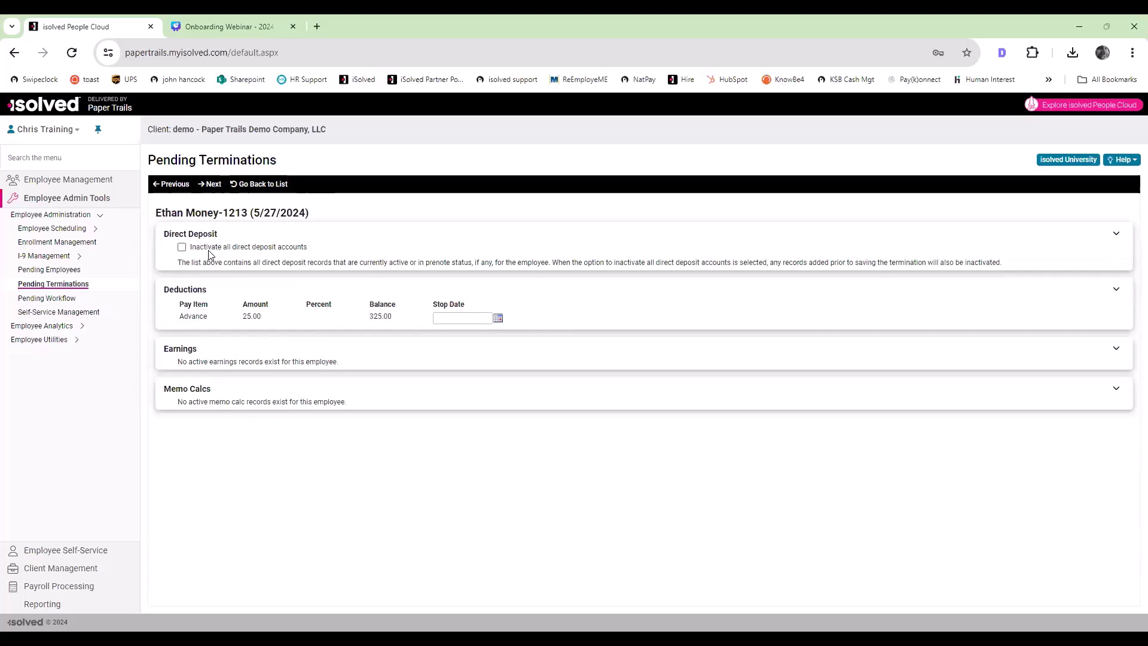
Step: Inactivate all of the employee's direct deposit accounts, leave the Advance deduction without a stop date, and continue to Garnishments
{"action": "left_click", "coordinate": [182, 248]}
{"action": "left_click_drag", "start_coordinate": [169, 289], "coordinate": [371, 317]}
{"action": "left_click", "coordinate": [373, 320]}
{"action": "left_click_drag", "start_coordinate": [395, 323], "coordinate": [372, 320]}
{"action": "left_click", "coordinate": [398, 327]}
{"action": "left_click", "coordinate": [208, 188]}
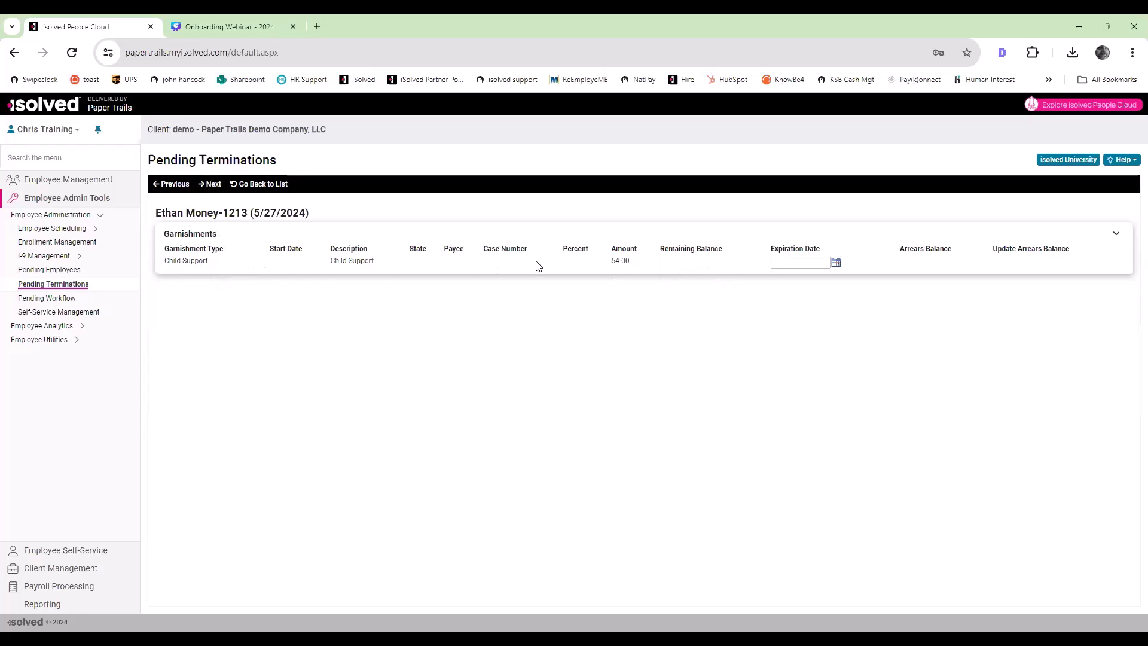
Step: Continue past Garnishments and Pending Performance Reviews, run the termination audit, and save the termination
{"action": "left_click", "coordinate": [210, 186]}
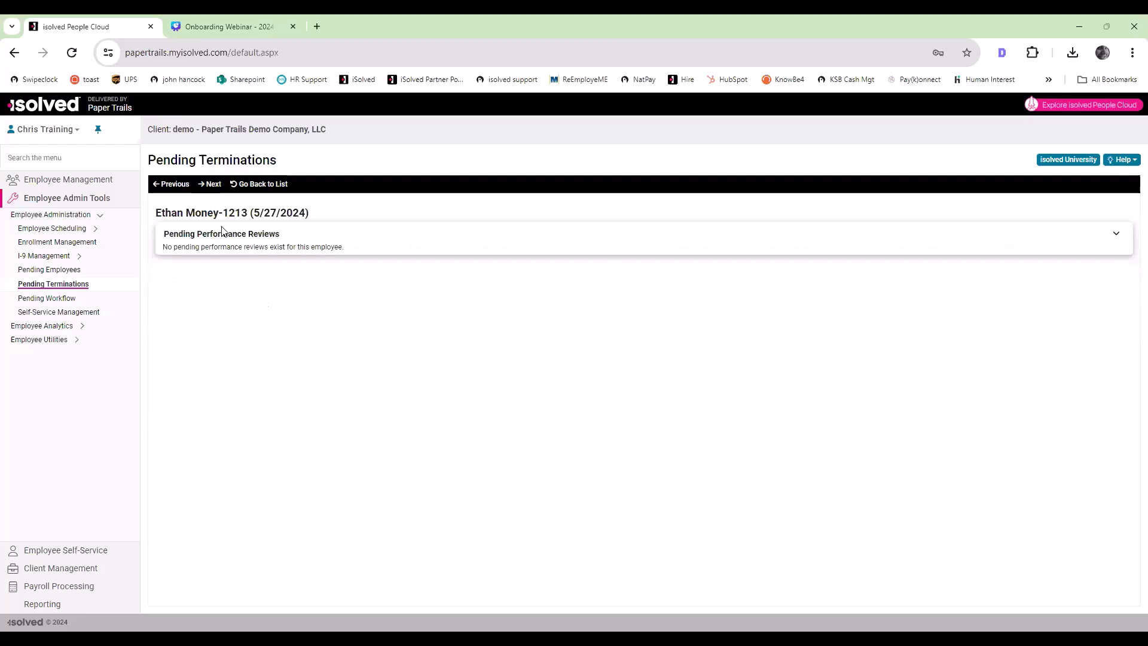
{"action": "left_click", "coordinate": [222, 184]}
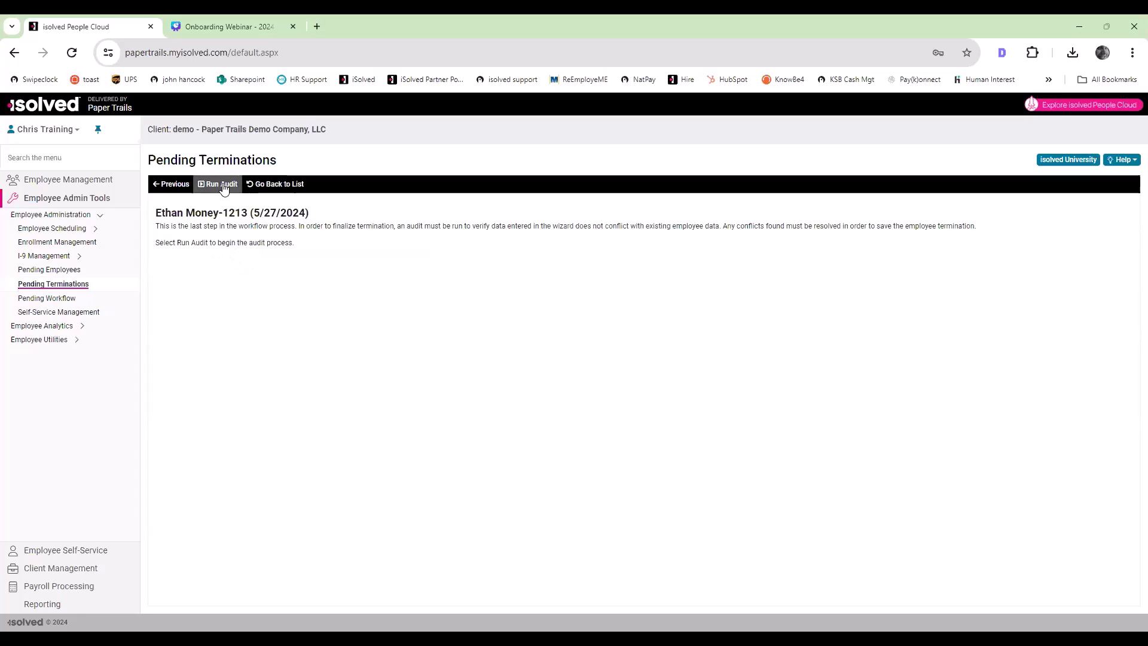
{"action": "left_click", "coordinate": [223, 184]}
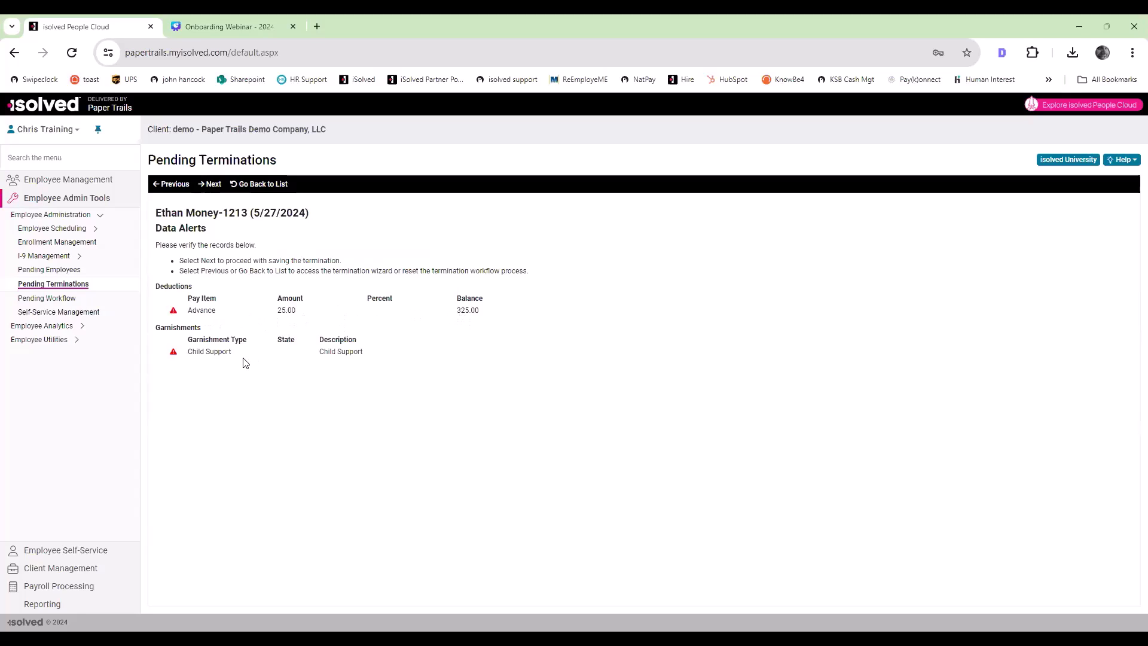
{"action": "left_click", "coordinate": [211, 184]}
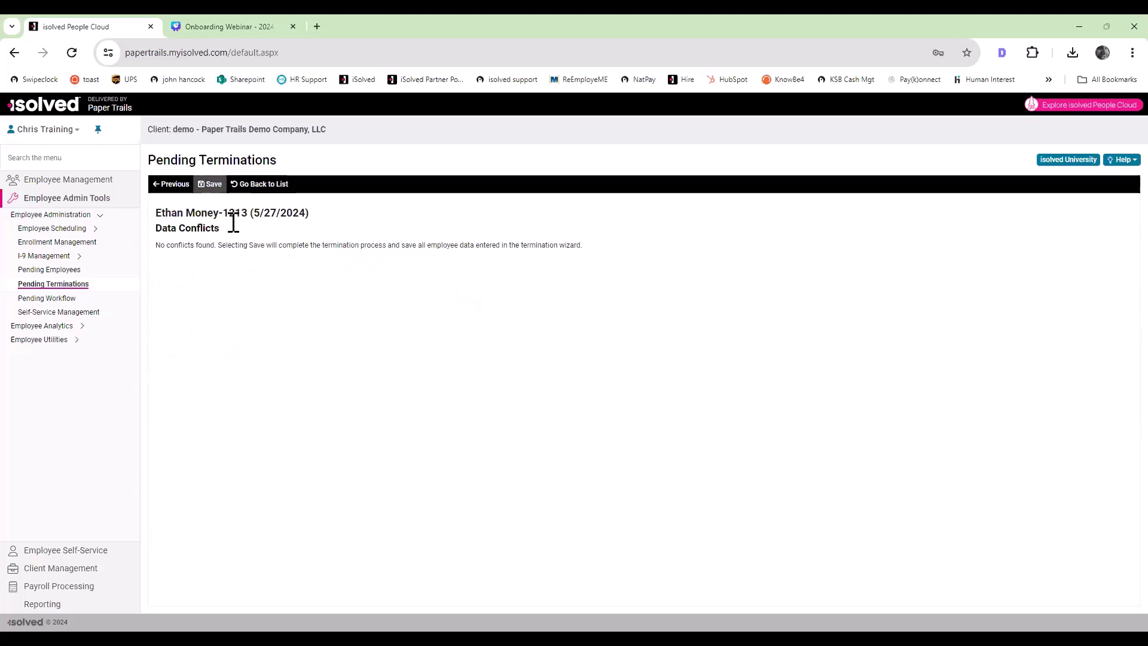
{"action": "left_click", "coordinate": [210, 184]}
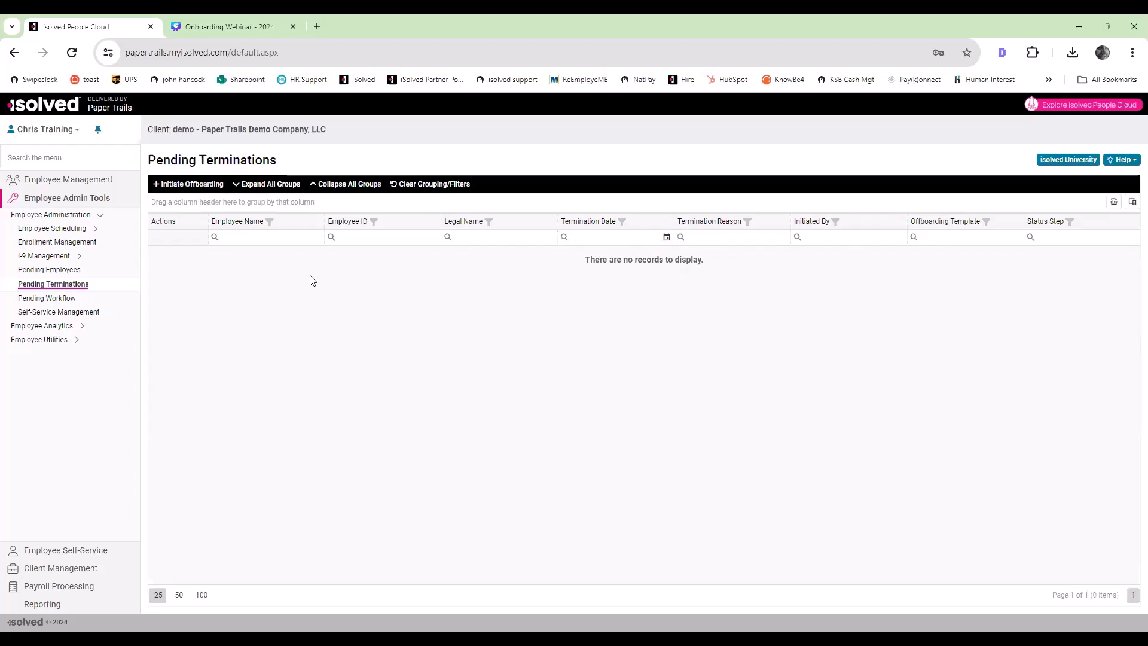
Step: Open the employee list for General maintenance and filter the status to include both Active and Terminated employees
{"action": "left_click", "coordinate": [80, 181]}
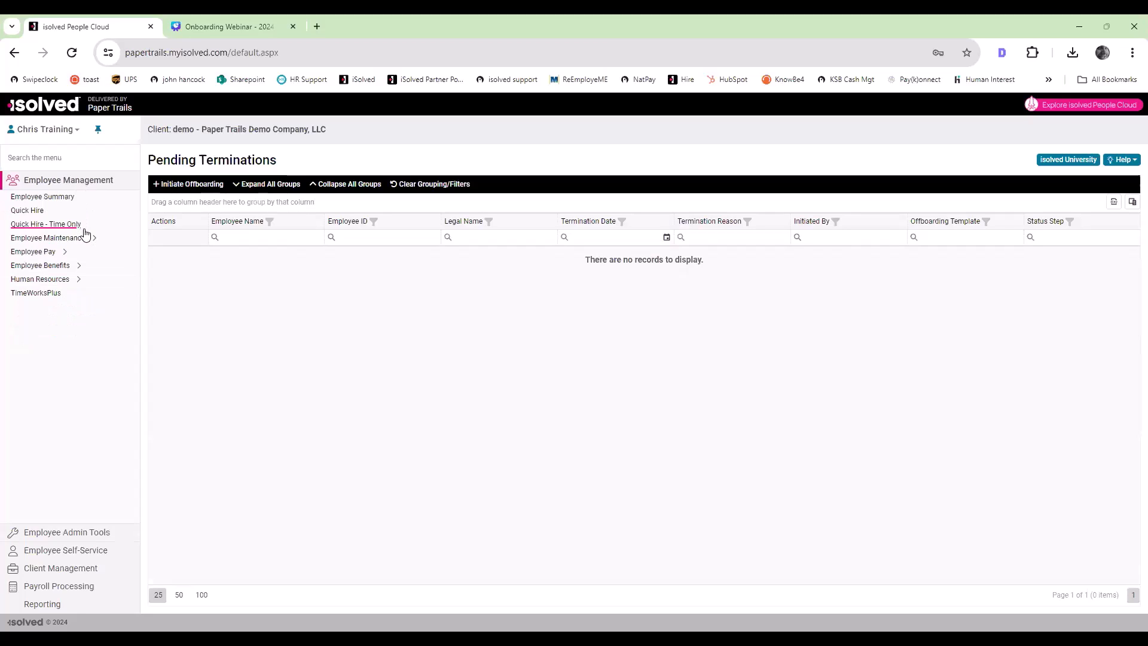
{"action": "left_click", "coordinate": [66, 238]}
{"action": "left_click", "coordinate": [30, 252]}
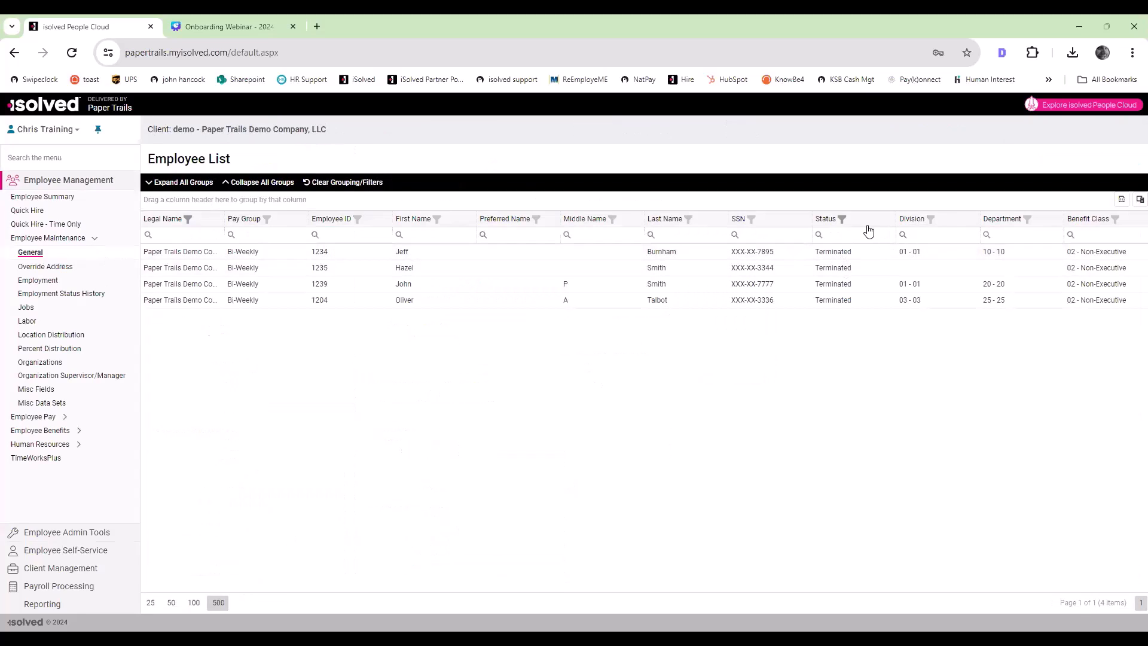
{"action": "left_click", "coordinate": [842, 219]}
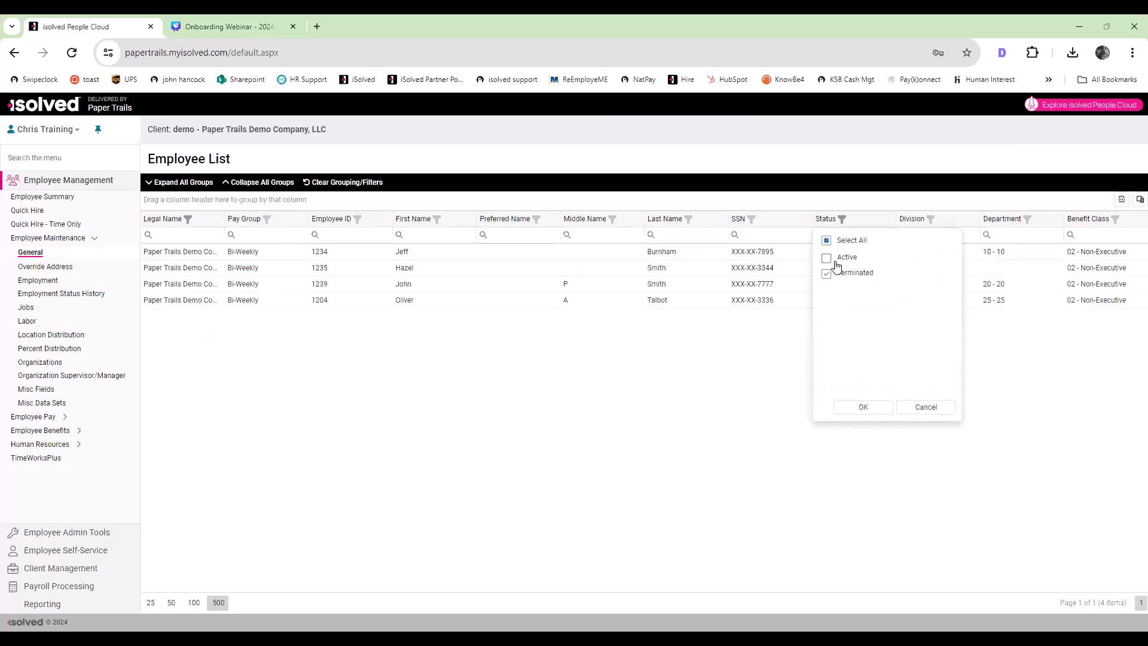
{"action": "left_click", "coordinate": [863, 408]}
Step: Open employee 1213's general record and check the termination date
{"action": "scroll", "coordinate": [616, 407], "scroll_direction": "down", "scroll_amount": 8}
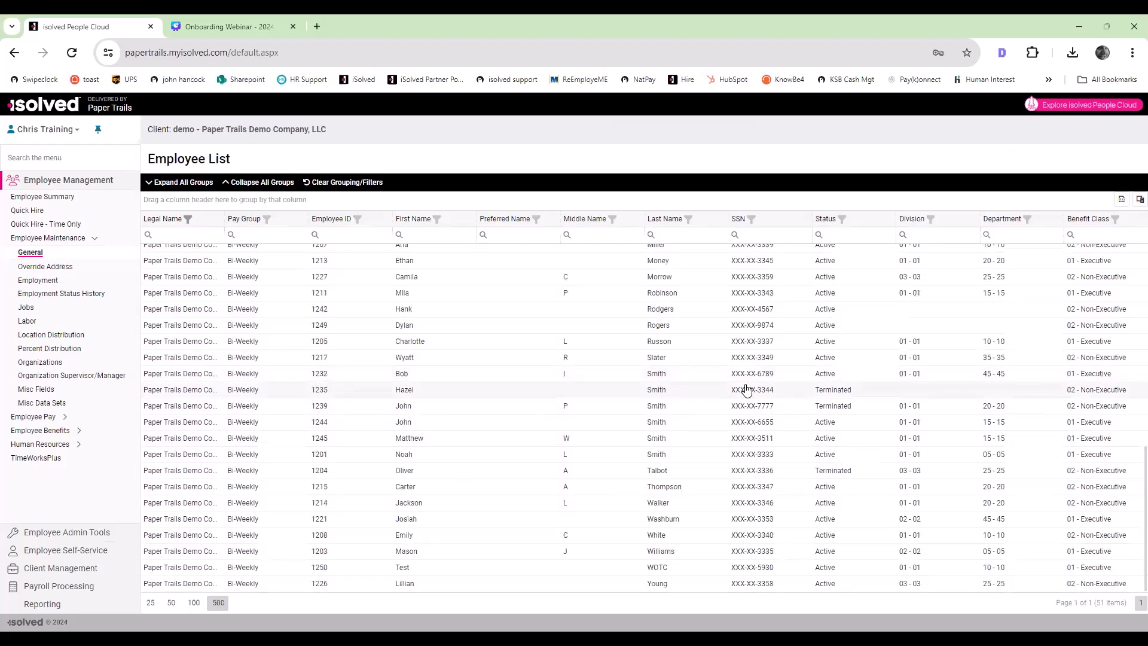
{"action": "scroll", "coordinate": [688, 335], "scroll_direction": "up", "scroll_amount": 2}
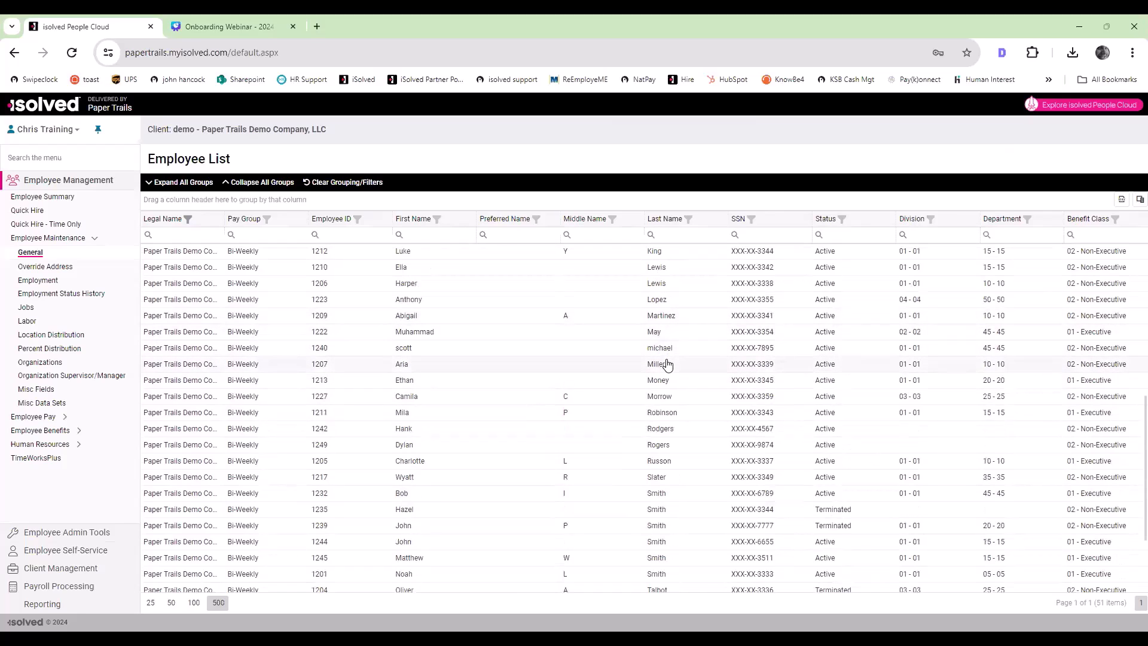
{"action": "left_click", "coordinate": [662, 381]}
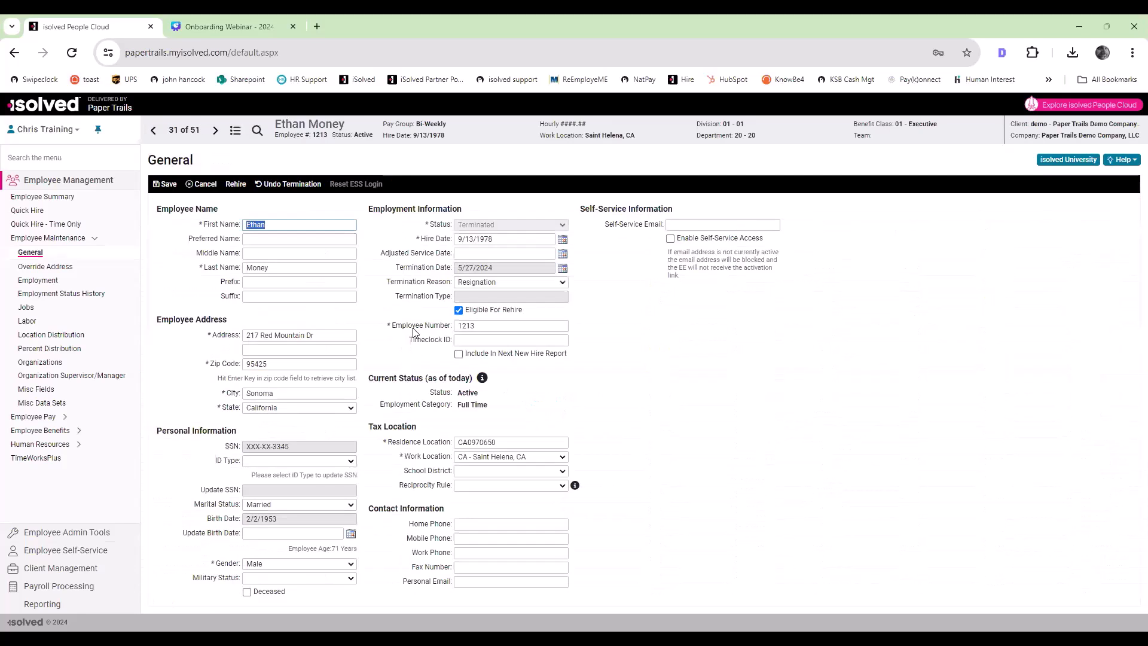
{"action": "left_click_drag", "start_coordinate": [491, 270], "coordinate": [457, 272]}
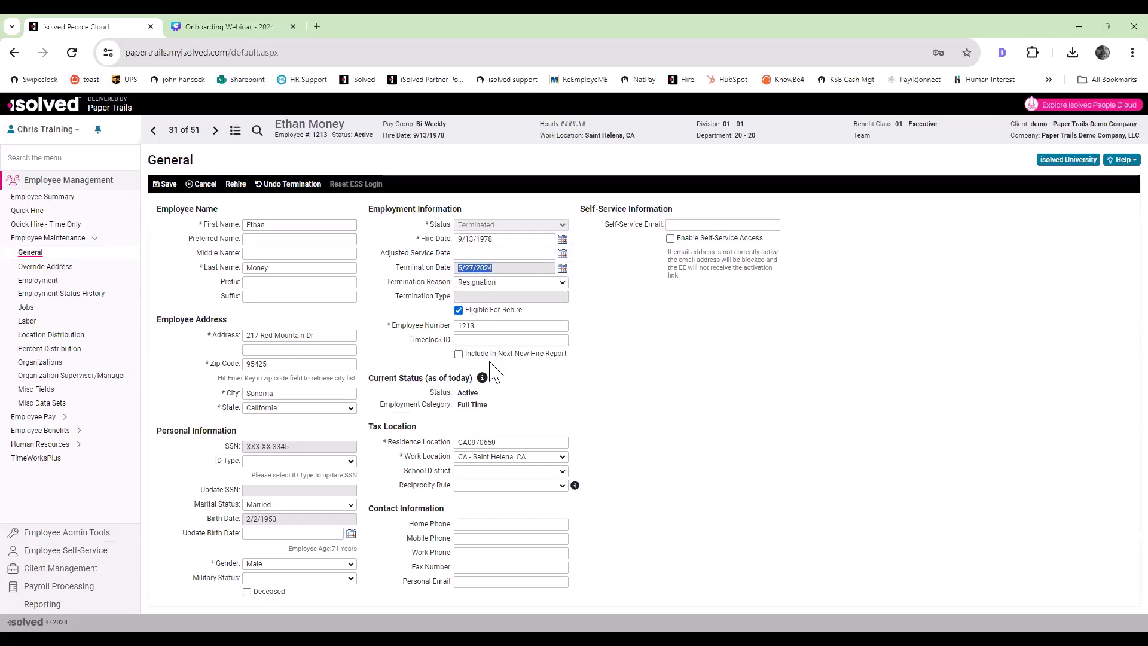
{"action": "left_click", "coordinate": [697, 419]}
Step: Switch to the Onboarding Webinar presentation in Canva and show its closing Questions slide
{"action": "left_click", "coordinate": [221, 25]}
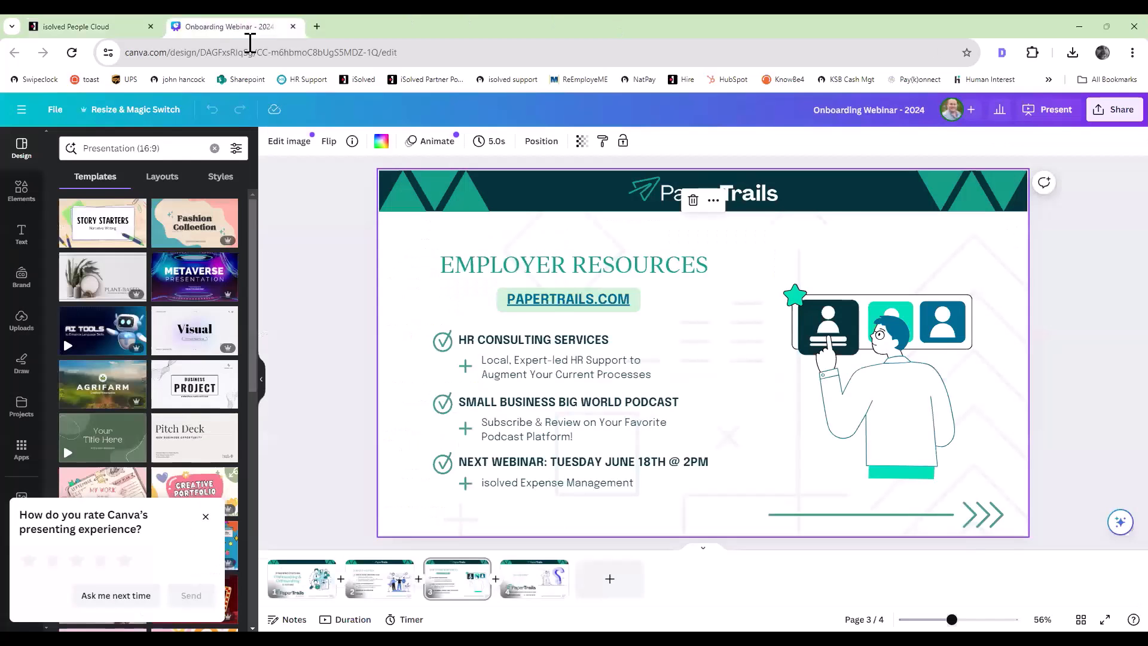
{"action": "left_click", "coordinate": [554, 590]}
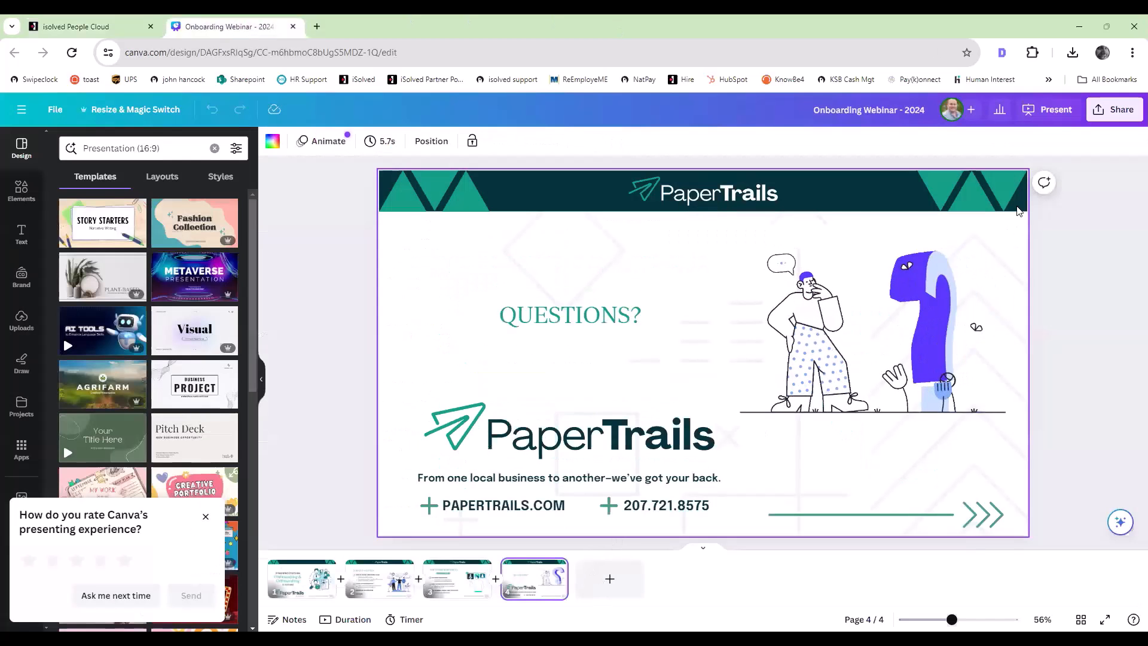
{"action": "left_click", "coordinate": [1114, 109]}
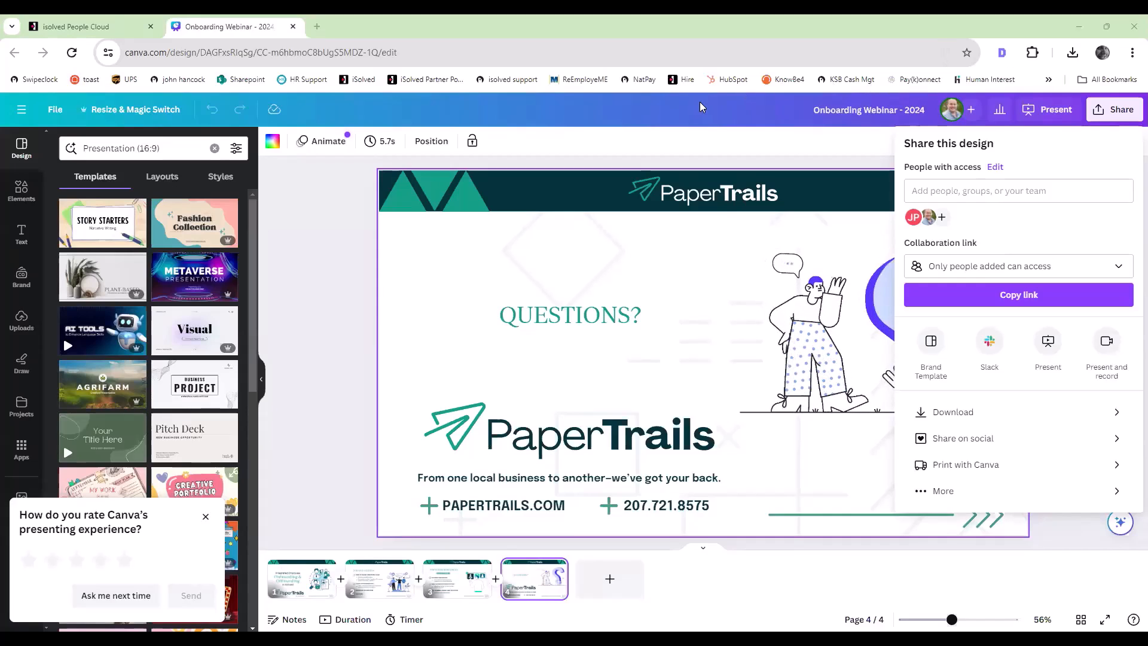
{"action": "left_click", "coordinate": [67, 21]}
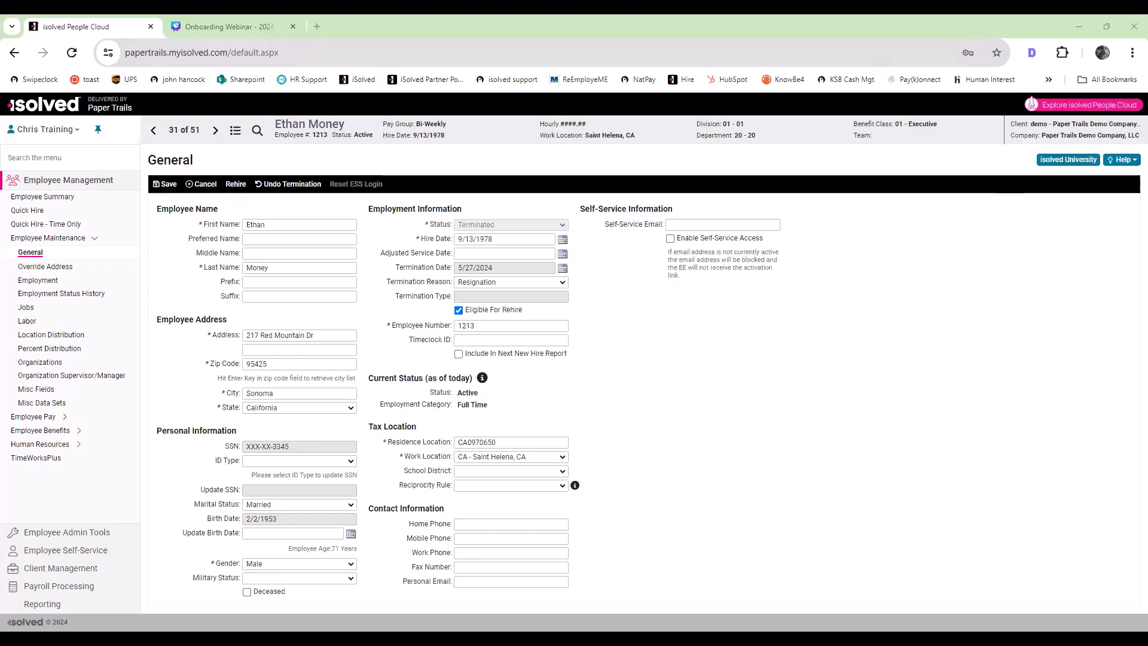
{"action": "left_click", "coordinate": [227, 26]}
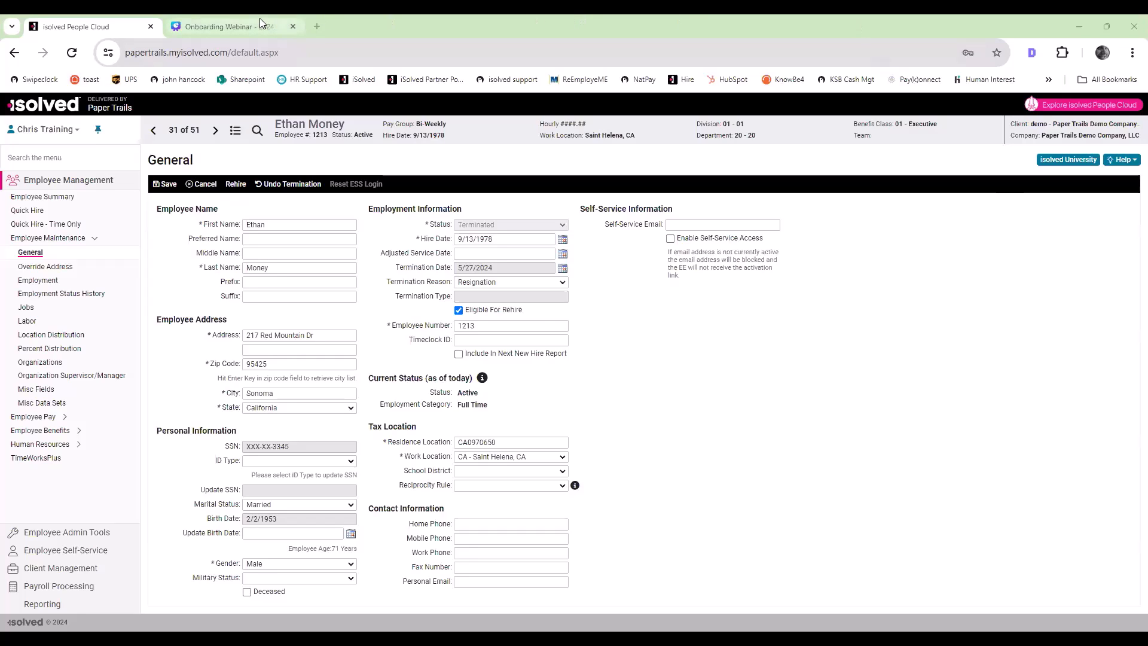
{"action": "left_click", "coordinate": [762, 164]}
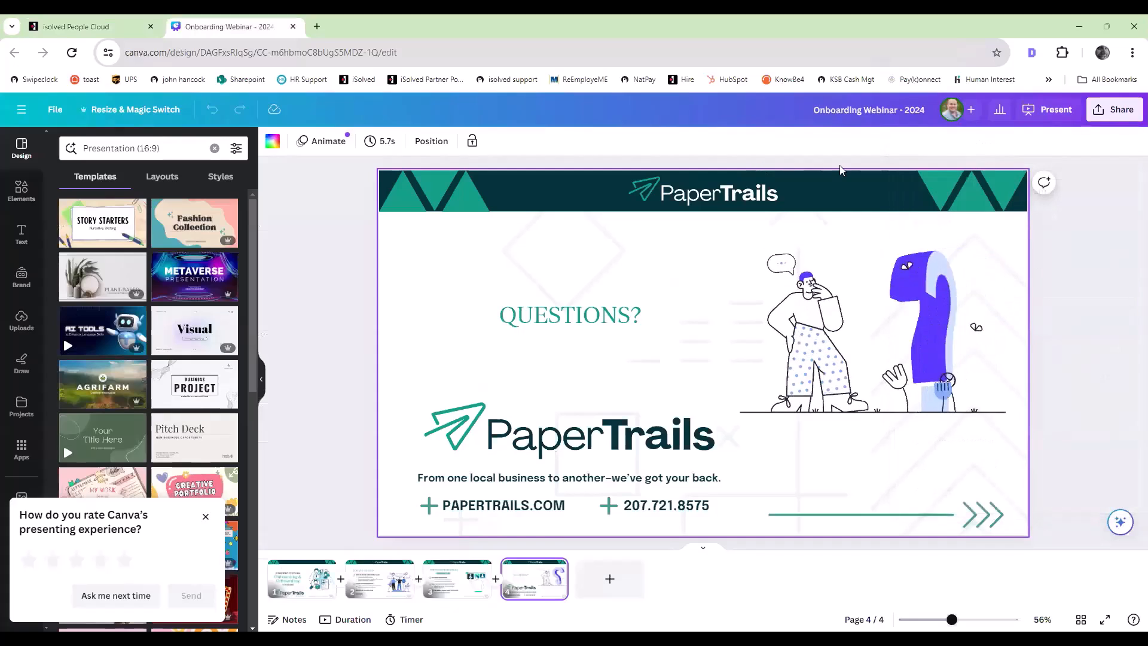